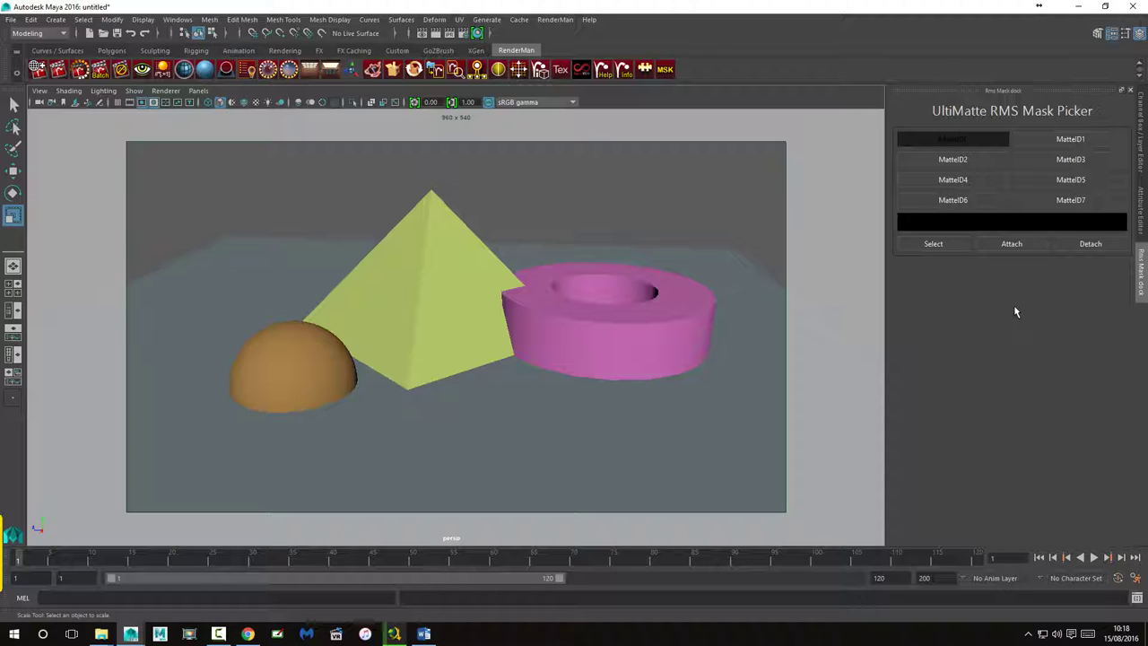
Step: Swap the UltiMatte RMS Mask Picker dock for the Channel Box / Layer Editor panel
left_click(1143, 153)
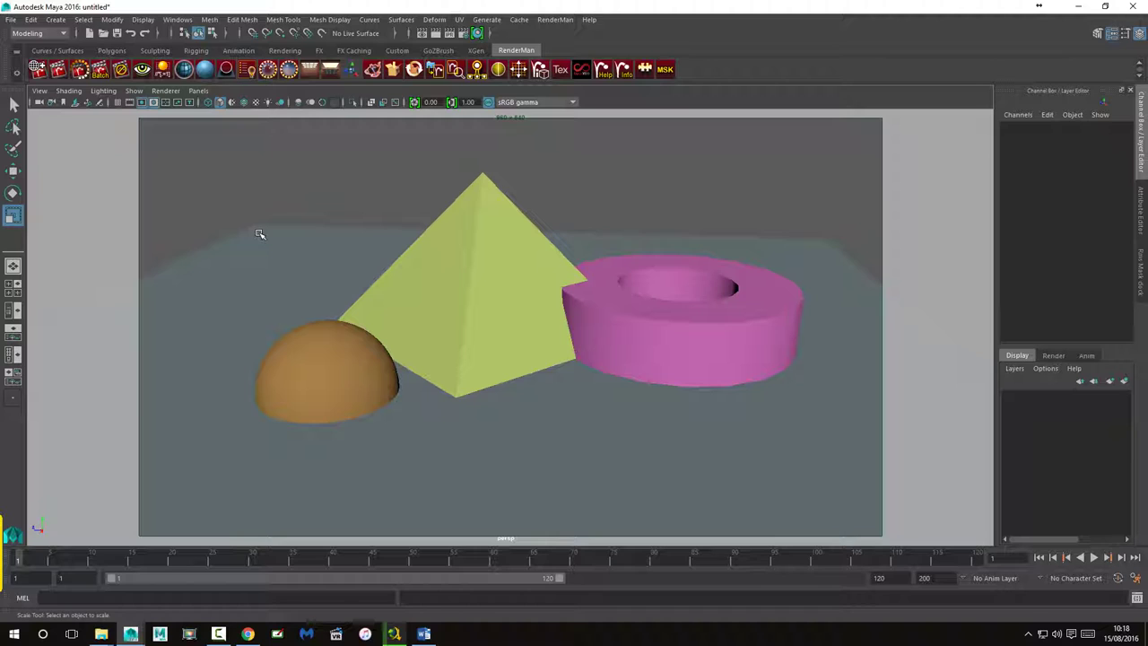
Step: Select the ground plane and view its PxrLMDiffuse1 shader attributes
left_click(260, 234)
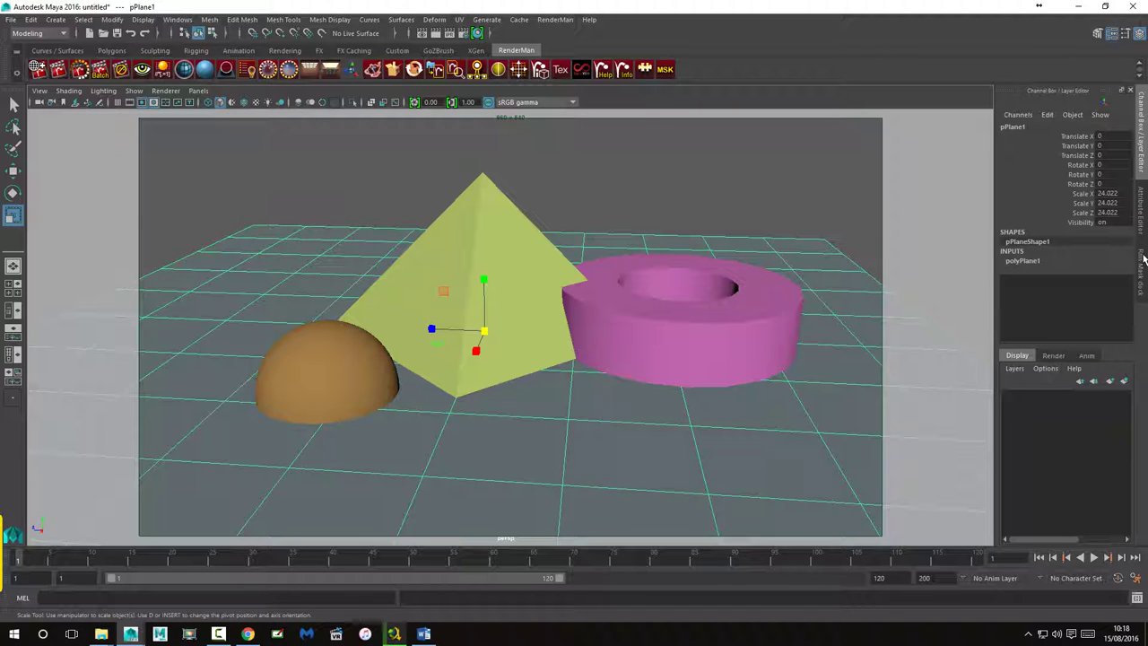
left_click(1142, 211)
left_click(1057, 126)
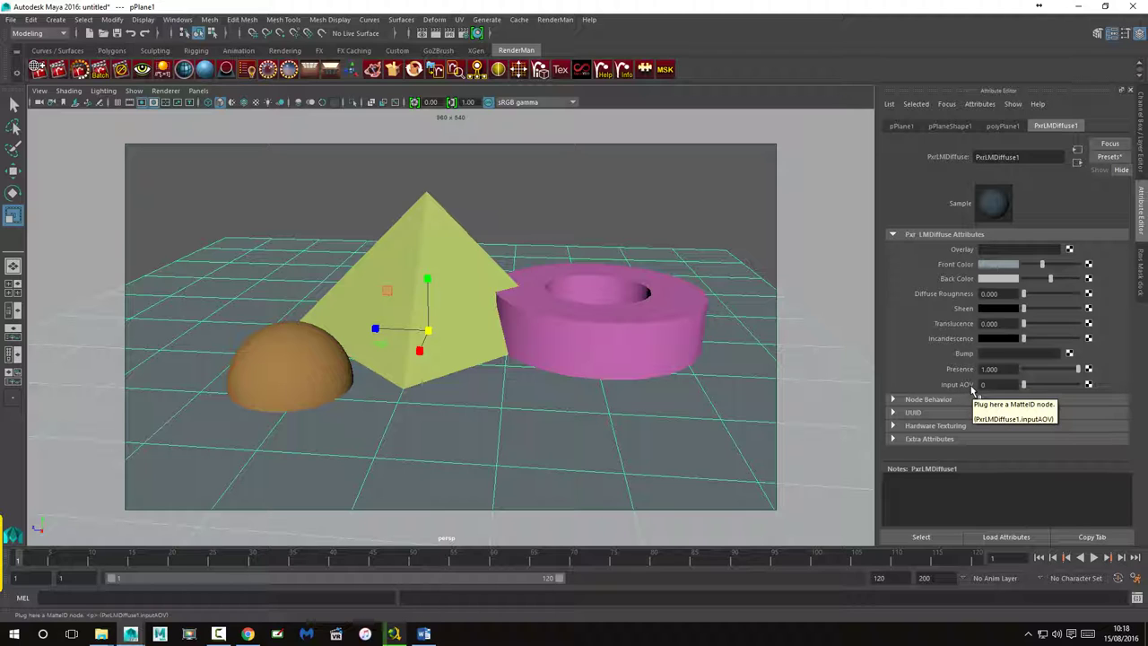
Step: Select the pyramid and review its PxrDisney1 shader settings, including Input AOV
left_click(442, 216)
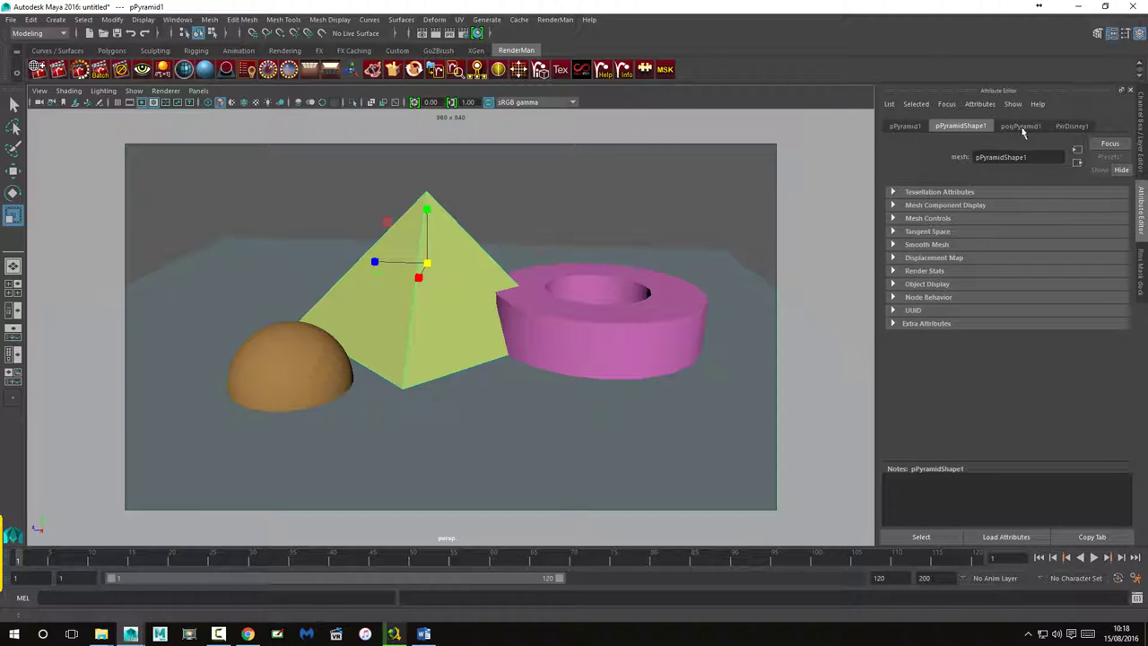
left_click(1073, 125)
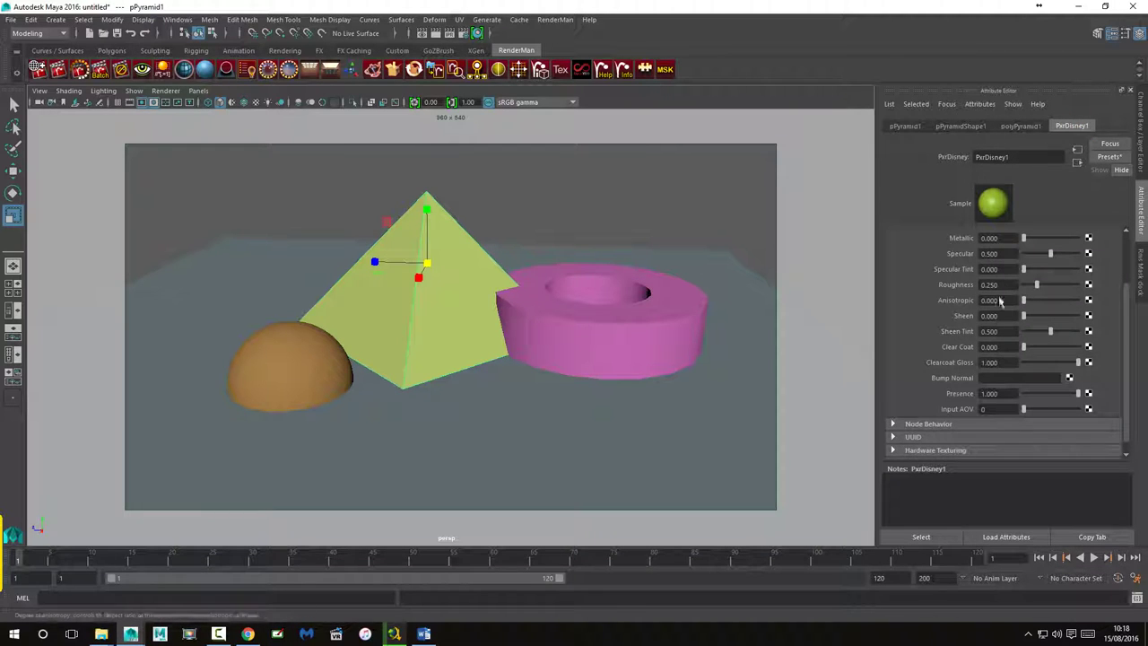
scroll(1003, 359, "up", 2)
scroll(969, 404, "down", 1)
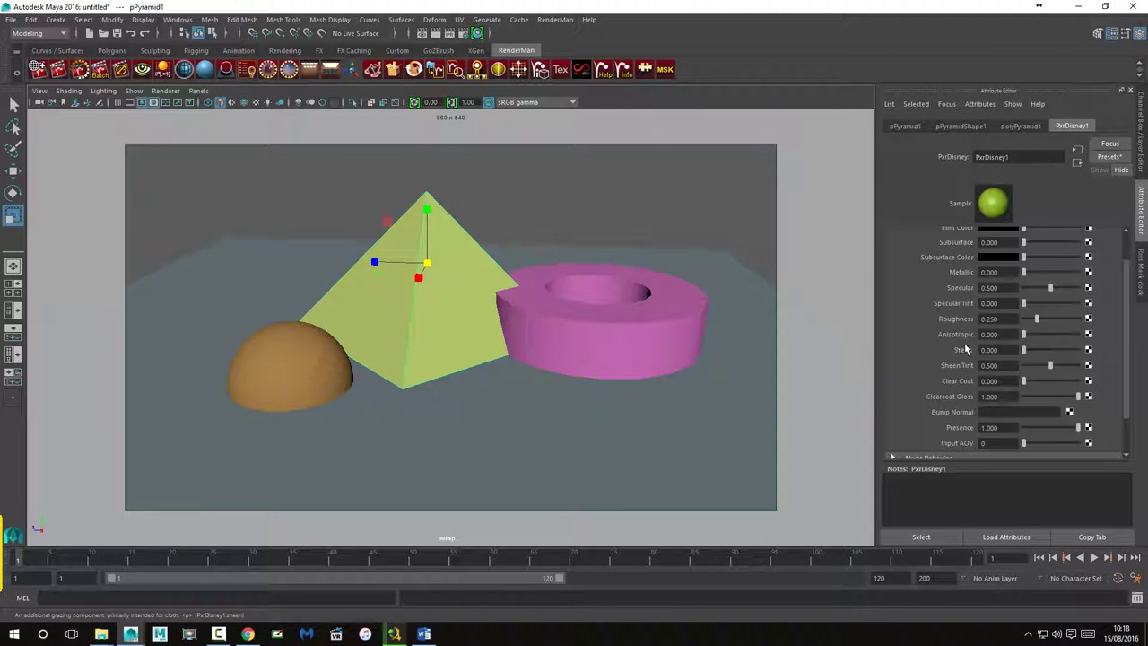
scroll(948, 429, "down", 1)
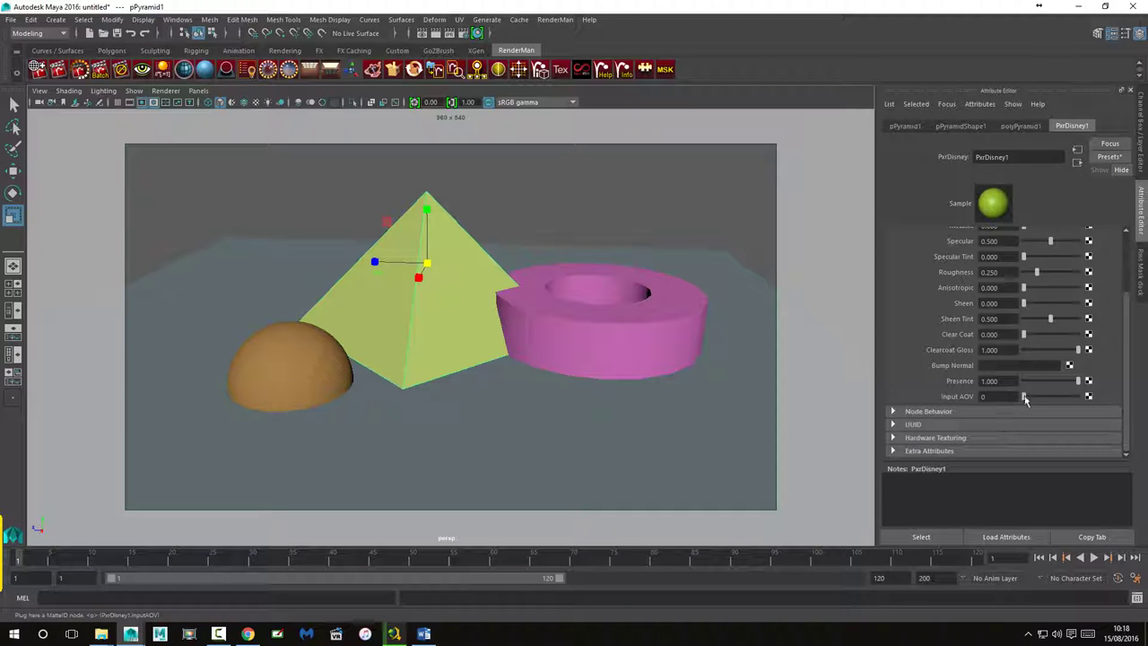
Step: Reselect the ground plane and open the Hypershade
left_click(694, 266)
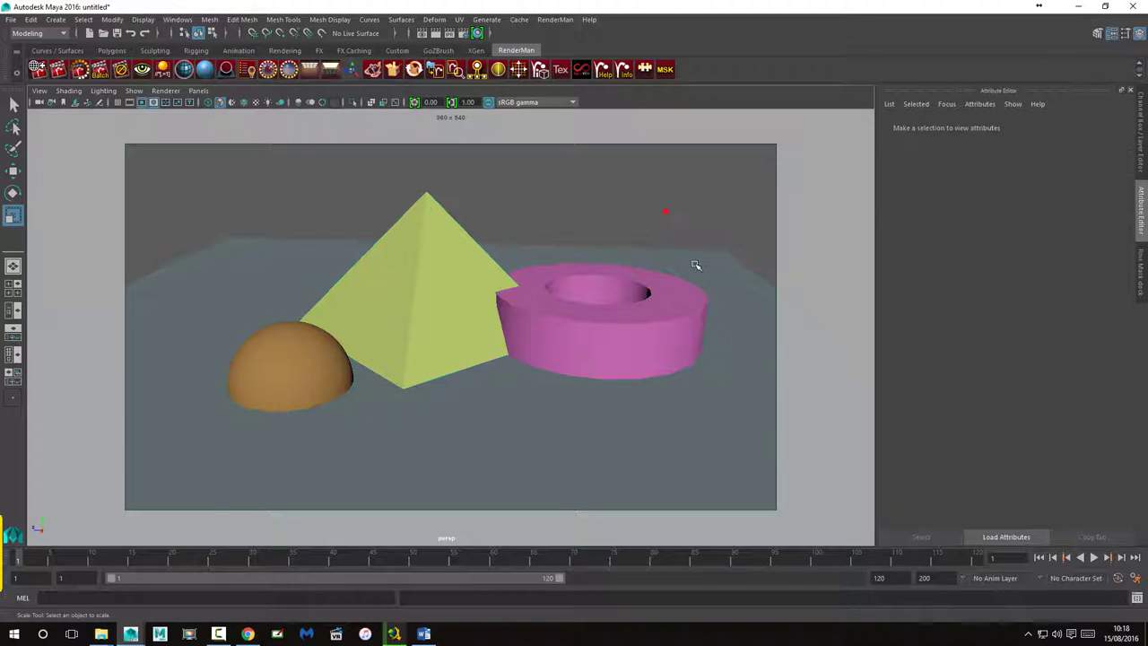
left_click(695, 263)
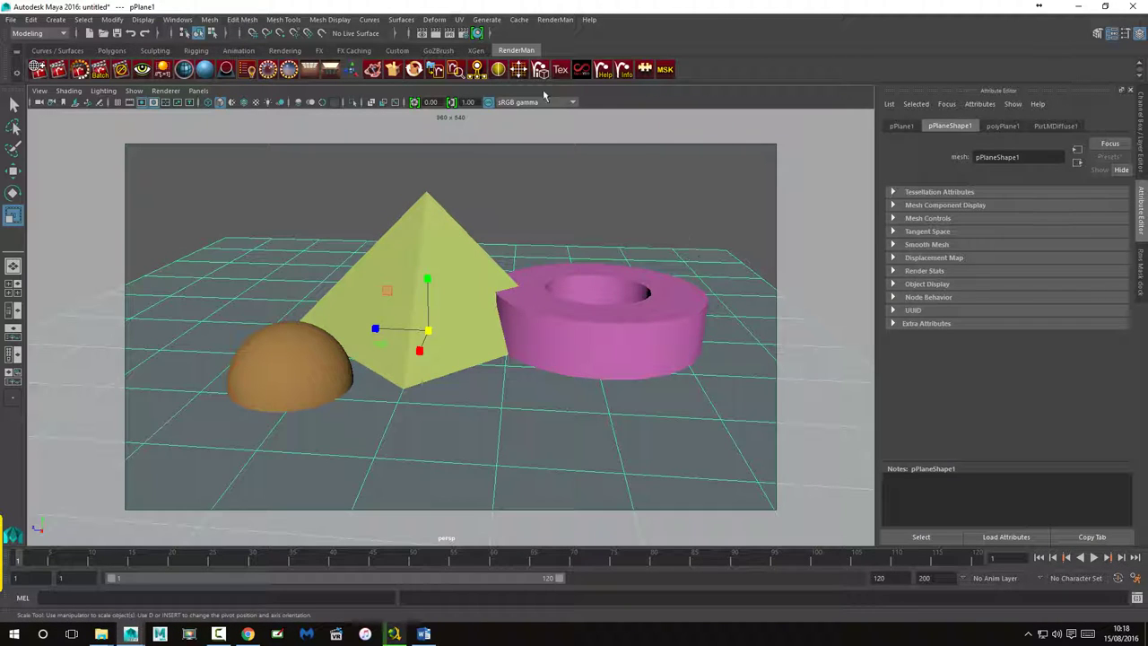
left_click(477, 33)
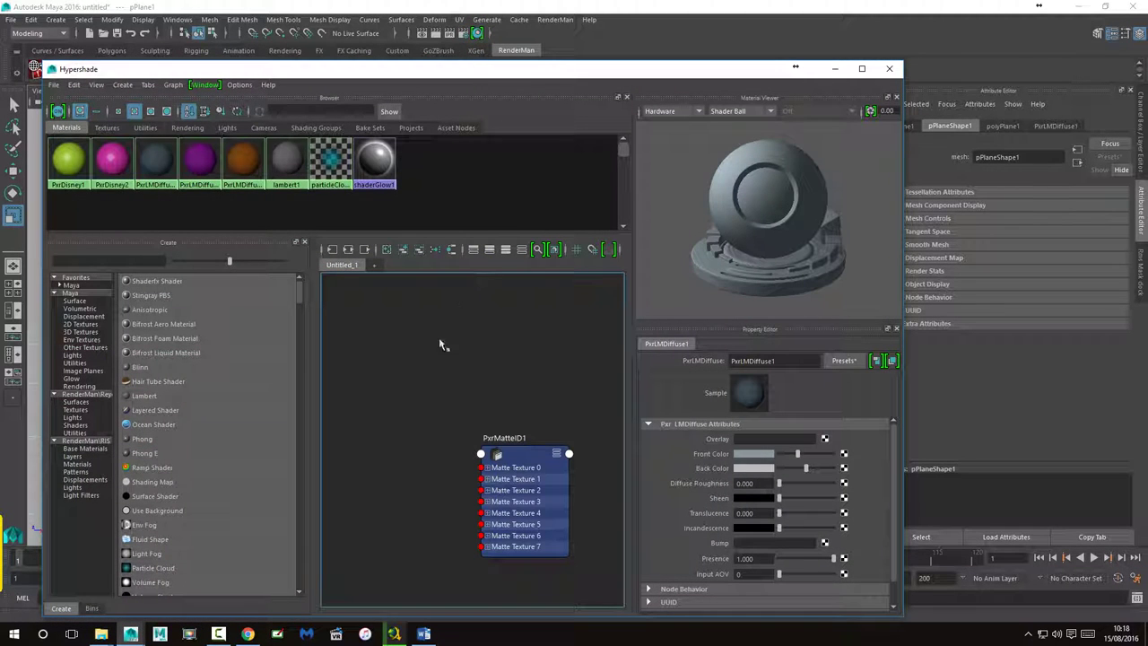
Step: Drag a PxrMatteID node from RenderMan RIS Patterns onto PxrLMDiffuse1's Input AOV field
left_click(72, 457)
left_click(78, 464)
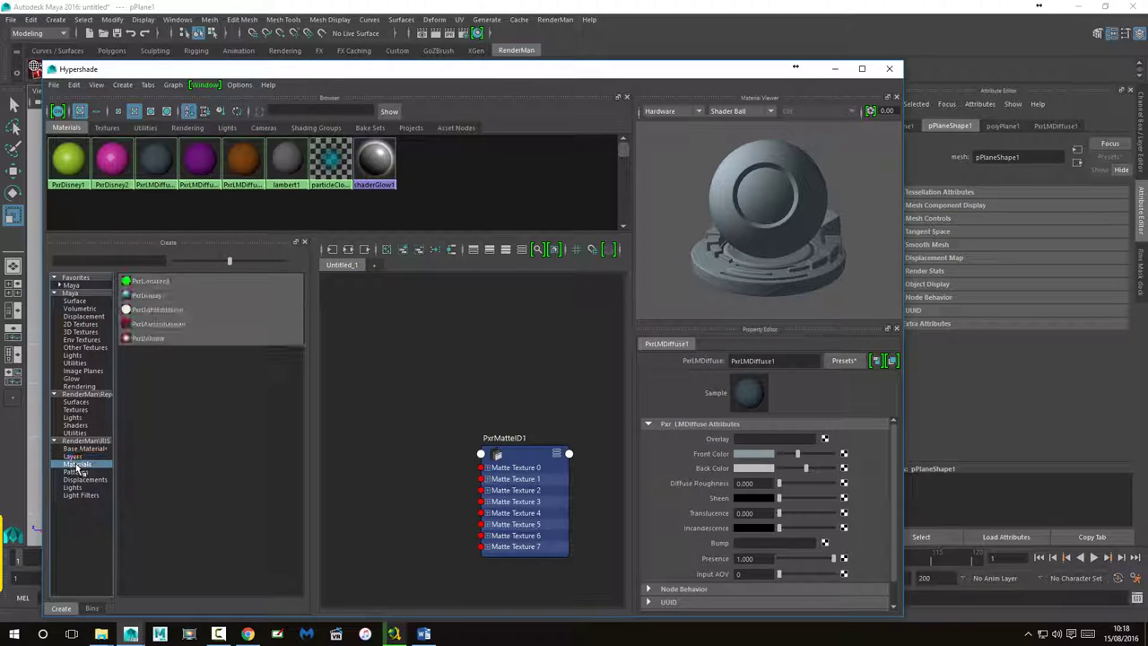
left_click(76, 472)
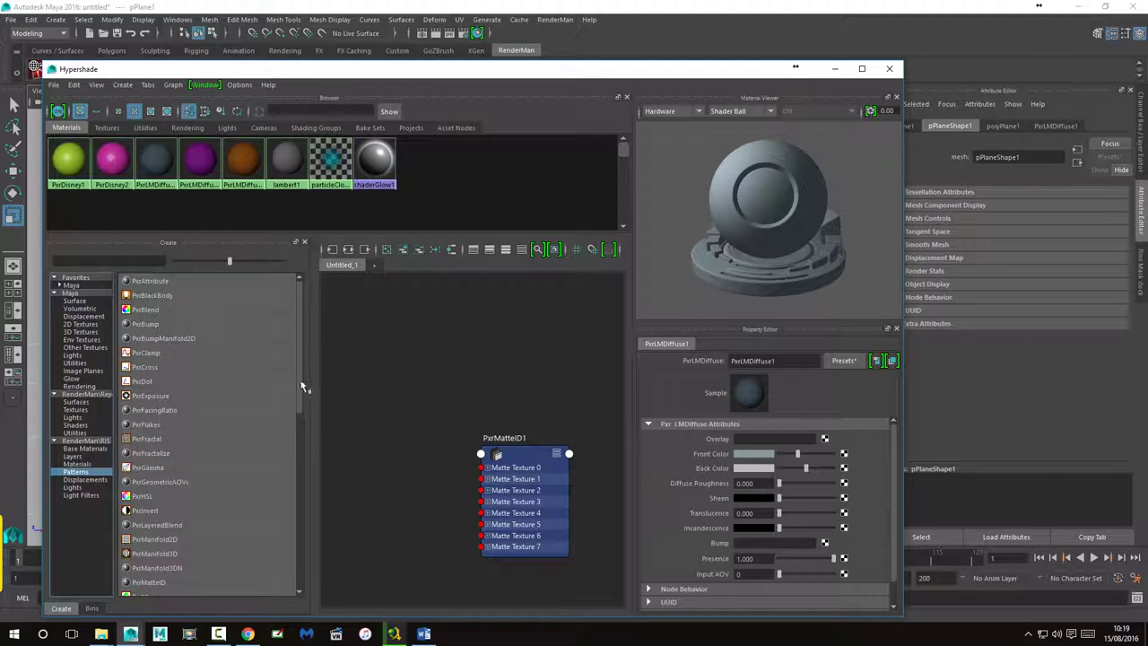
left_click_drag(302, 384, 294, 449)
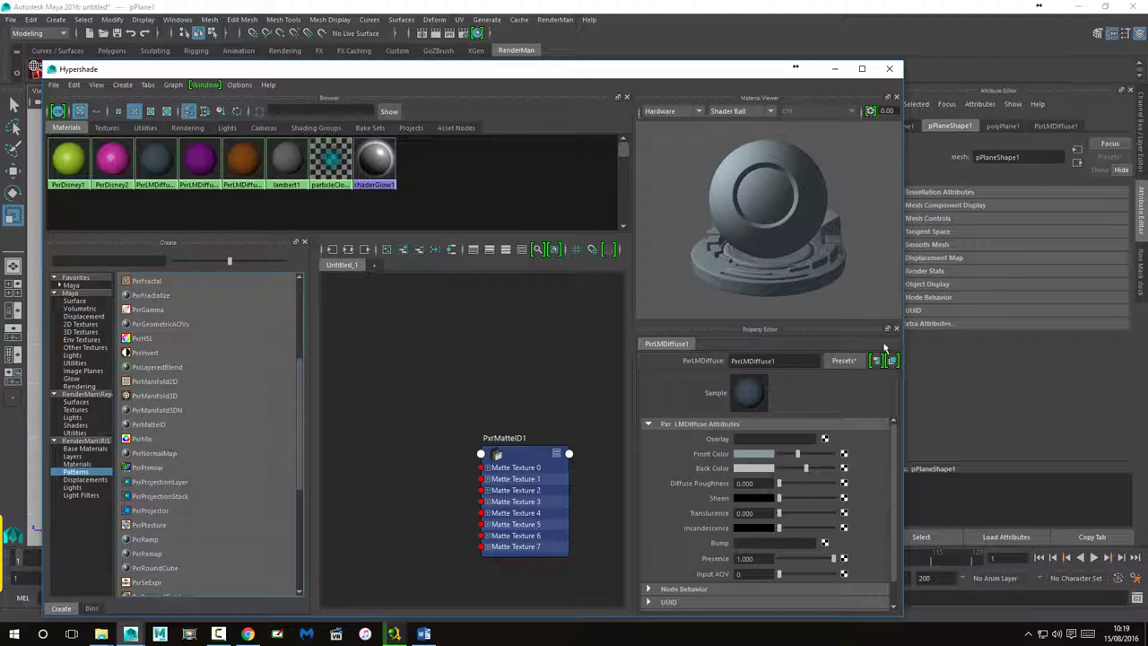
left_click_drag(904, 342, 747, 342)
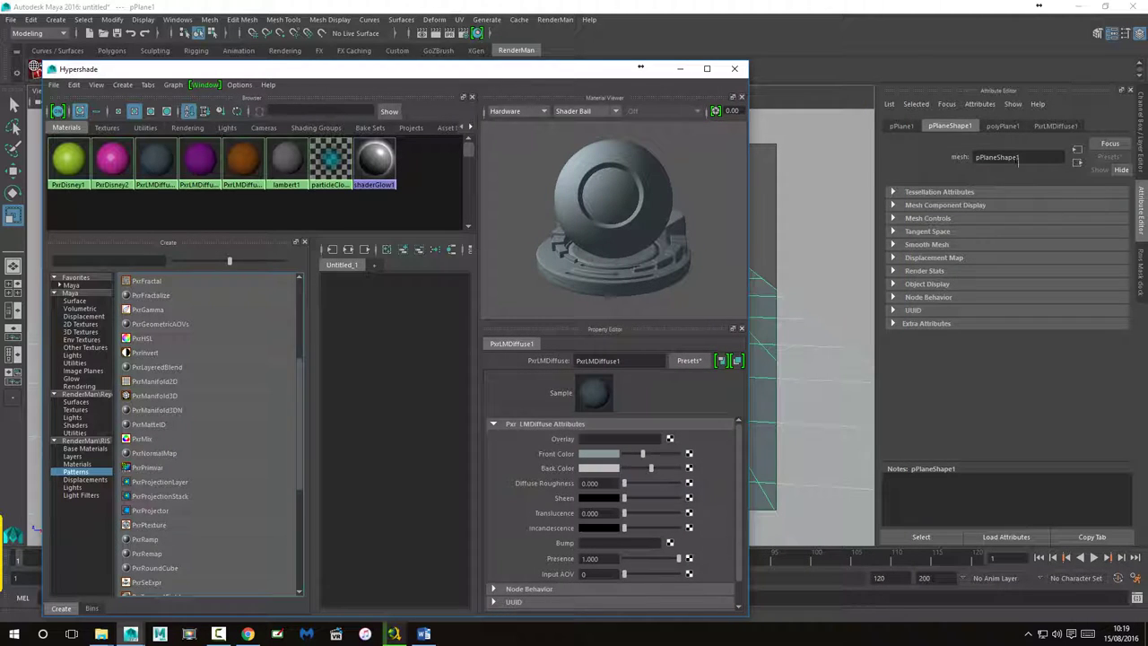
left_click(1056, 126)
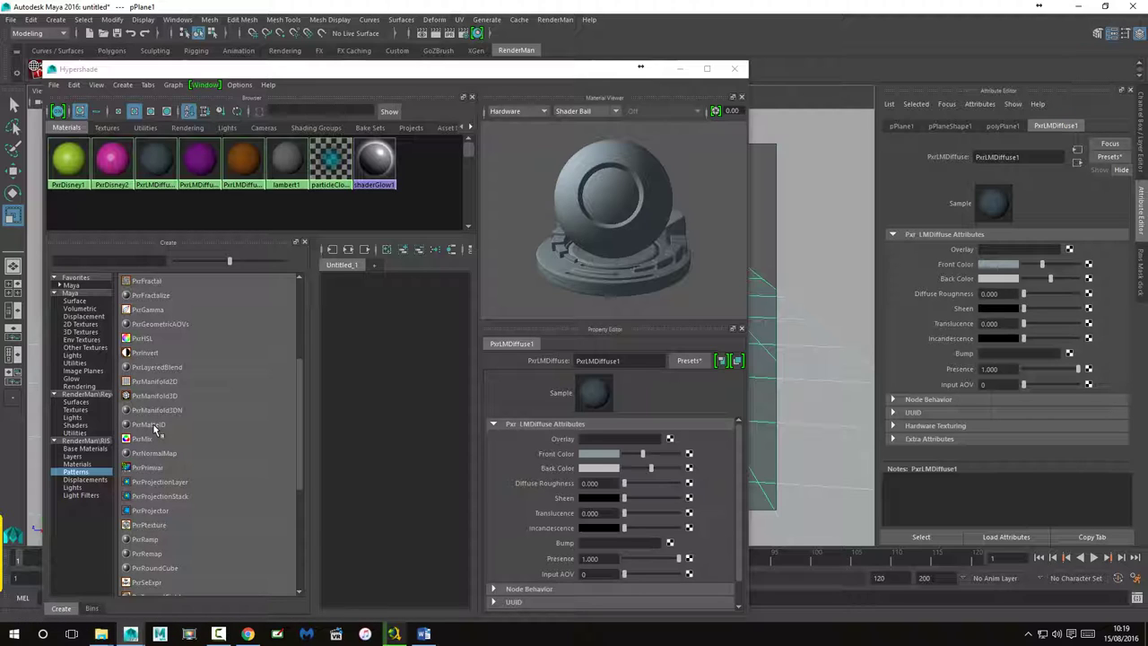
left_click_drag(154, 431, 418, 437)
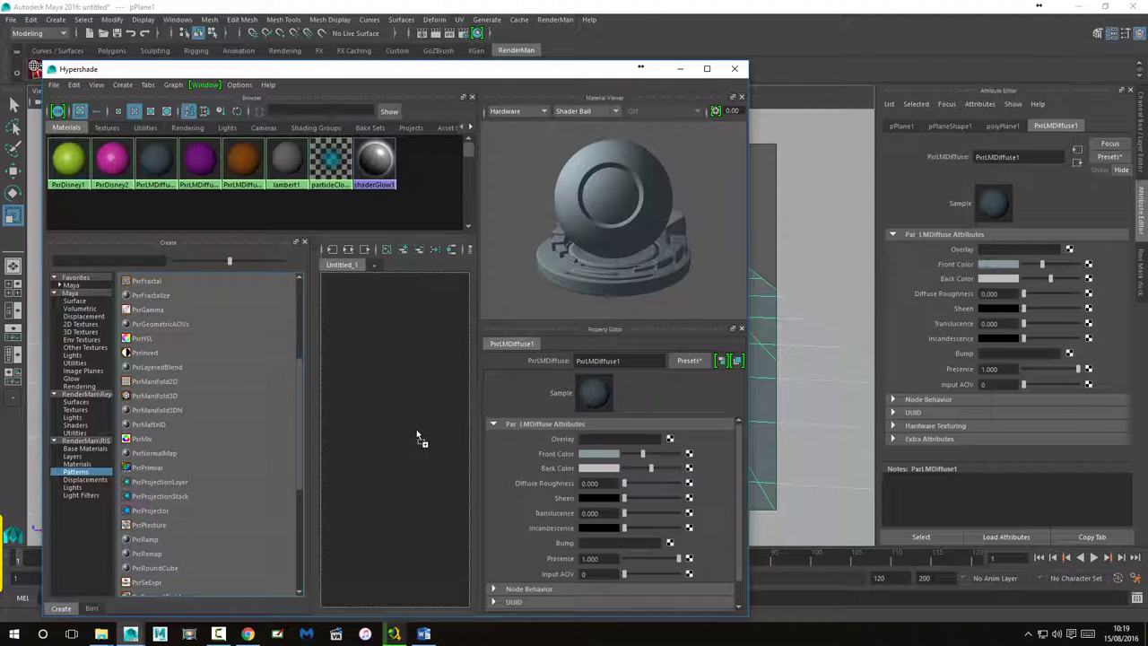
left_click_drag(417, 436, 960, 389)
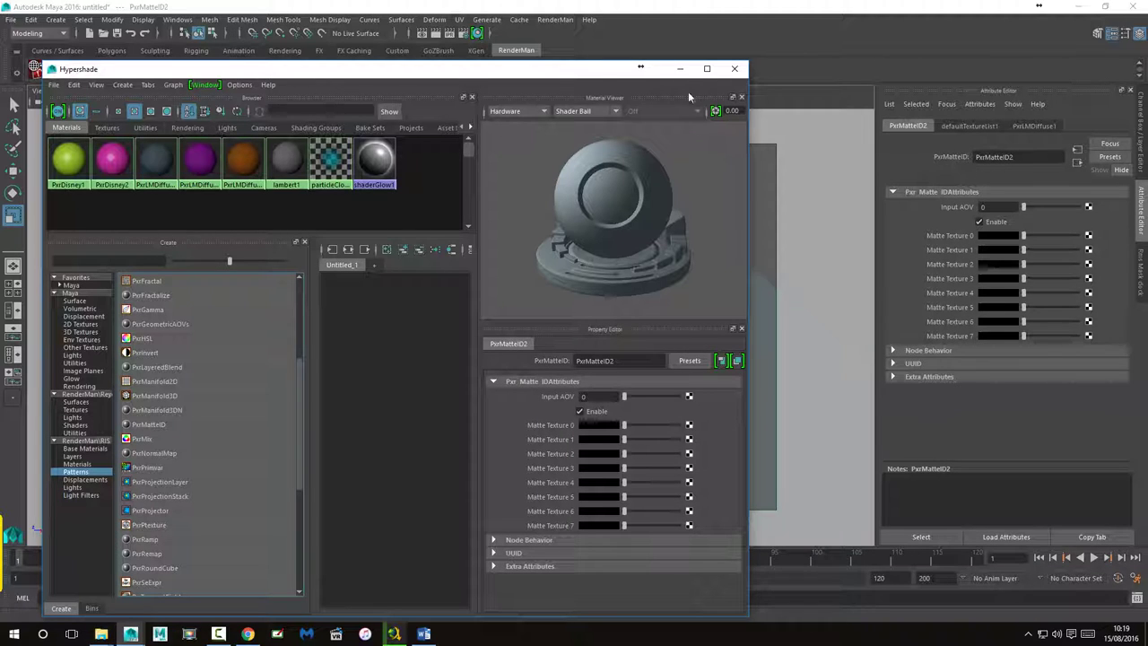
Step: Minimise Hypershade, reselect the ground plane, and confirm PxrMatteID2 drives PxrLMDiffuse1's Input AOV
left_click(680, 68)
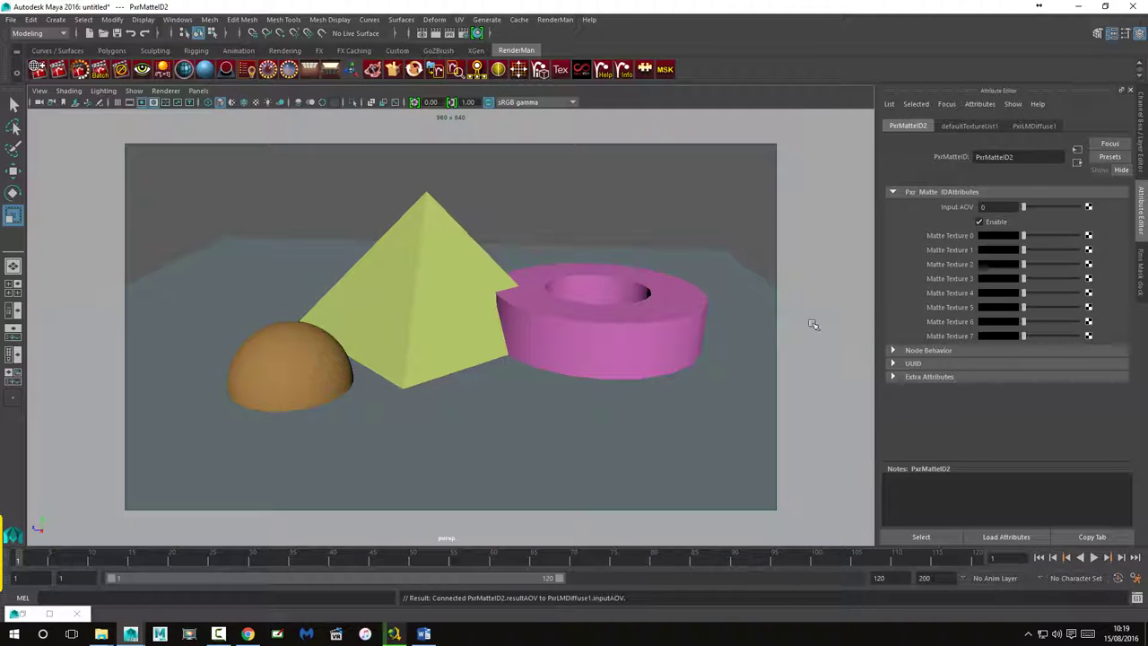
left_click(625, 201)
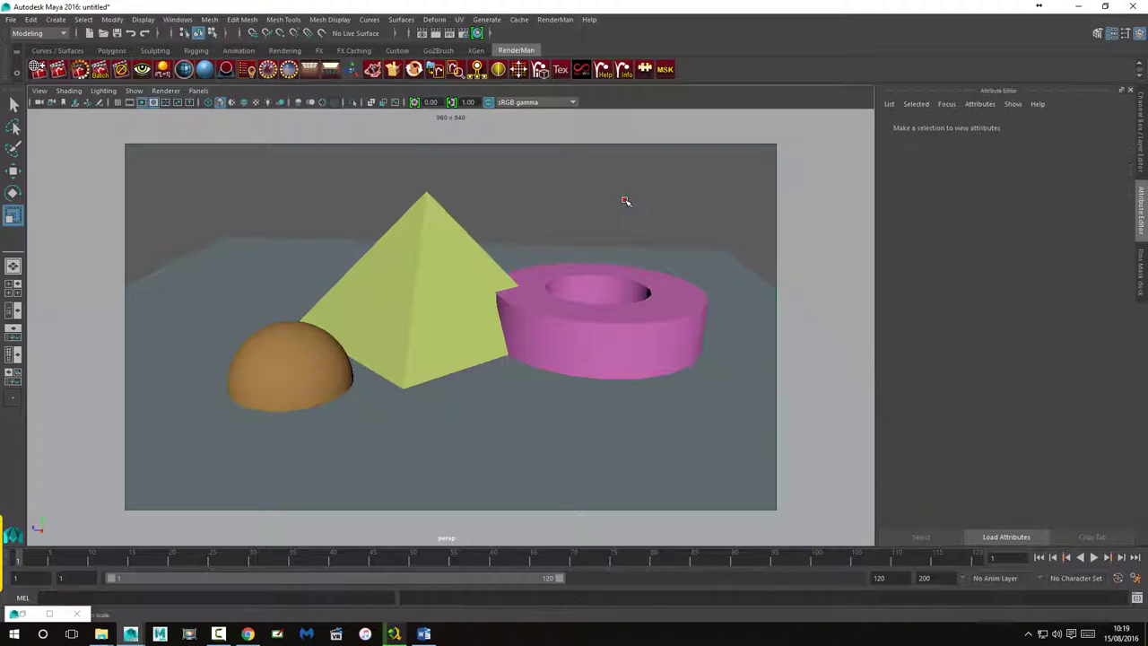
left_click(687, 258)
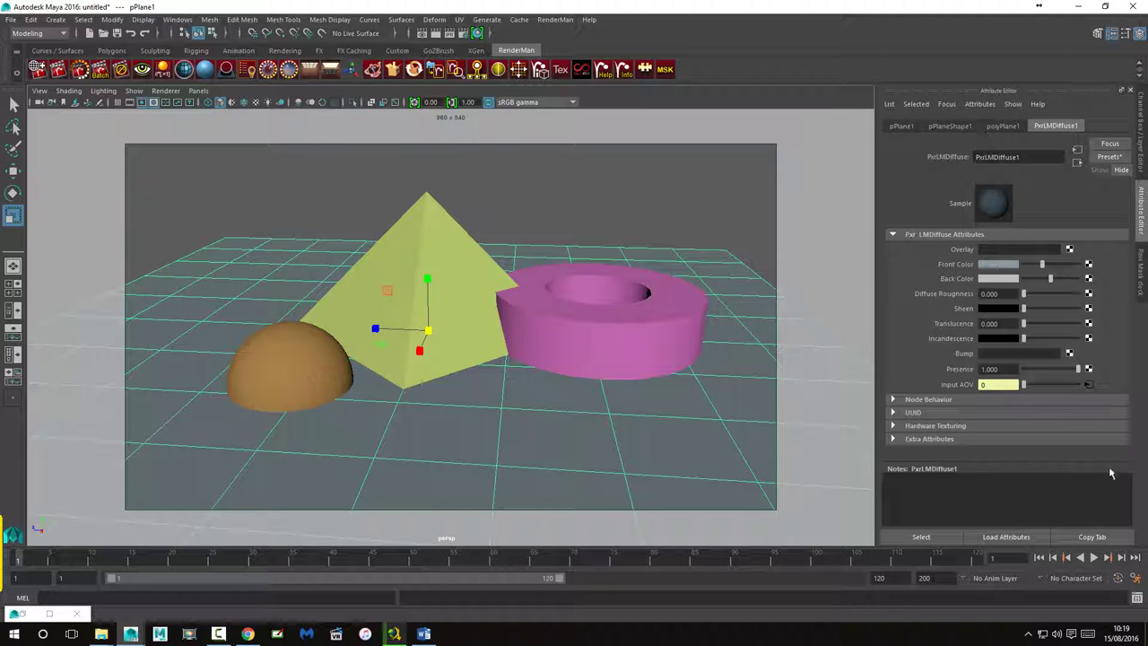
left_click(1089, 384)
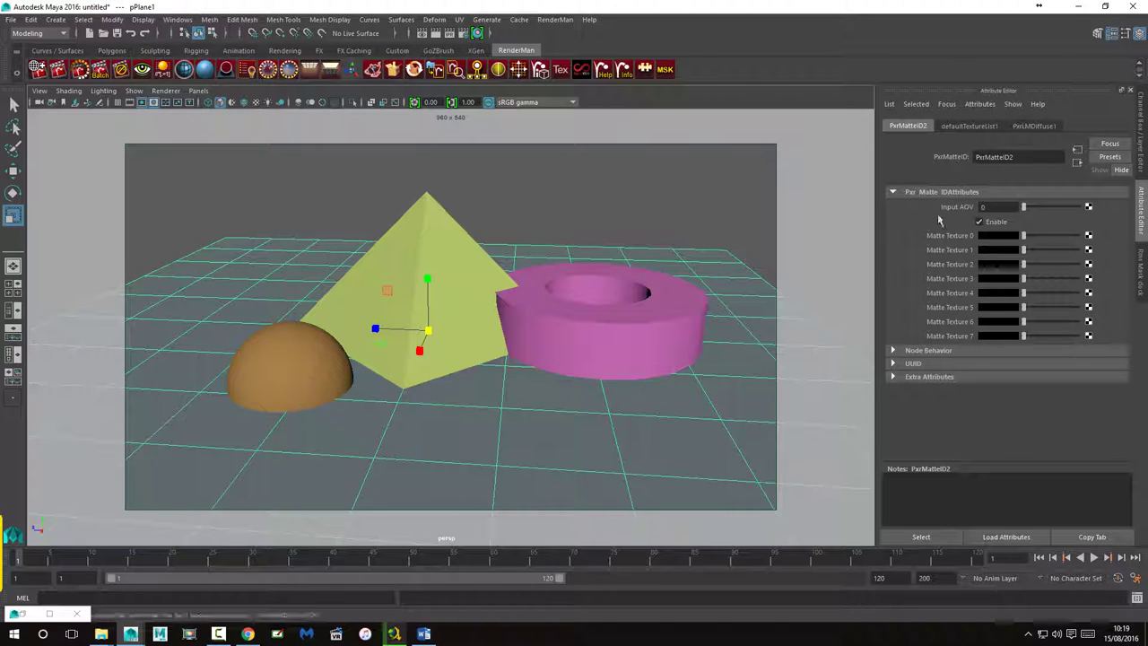
left_click(1077, 164)
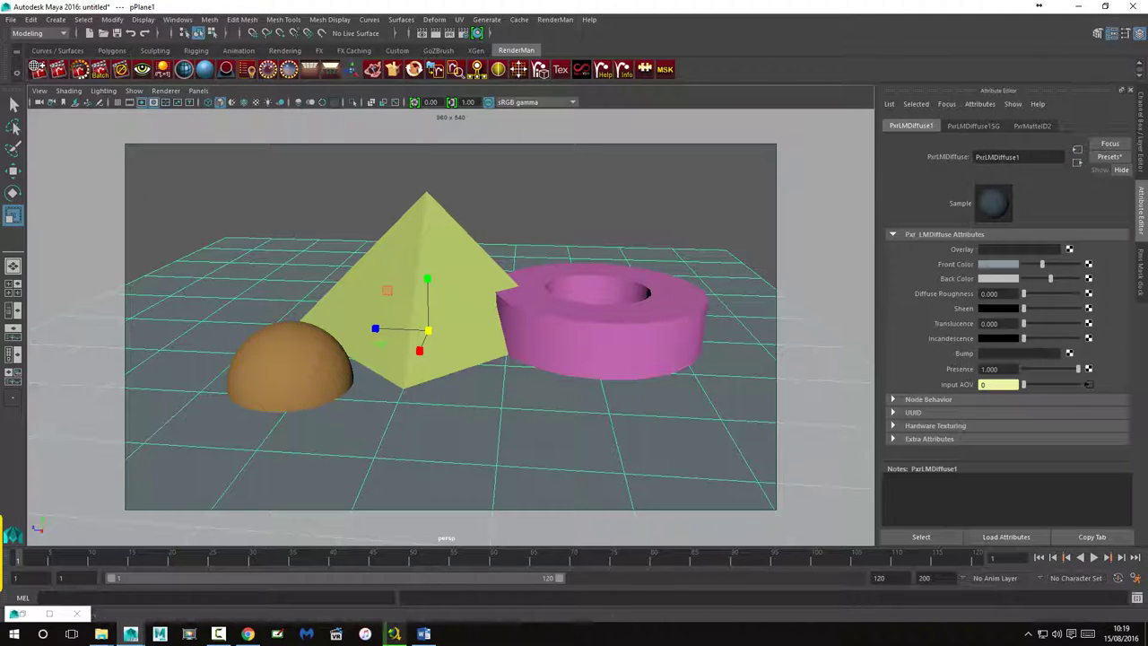
left_click(980, 104)
mouse_move(996, 154)
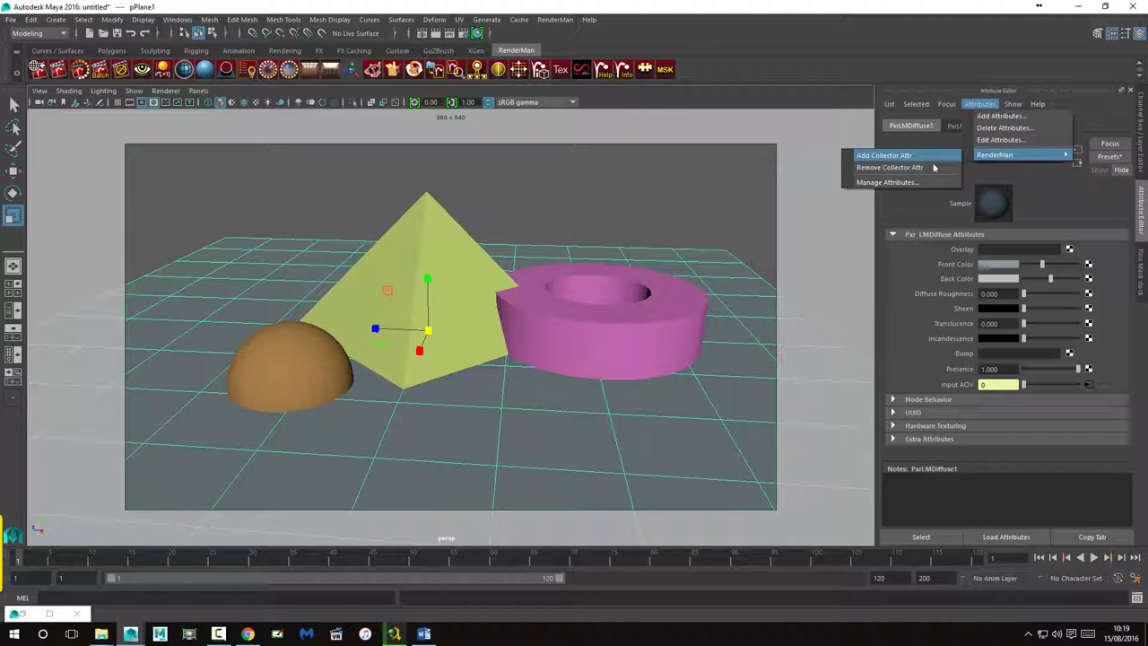
Step: Add the Matte ID 0 collector attribute to PxrLMDiffuse1 from the enlarged Optional Attributes list
left_click(915, 183)
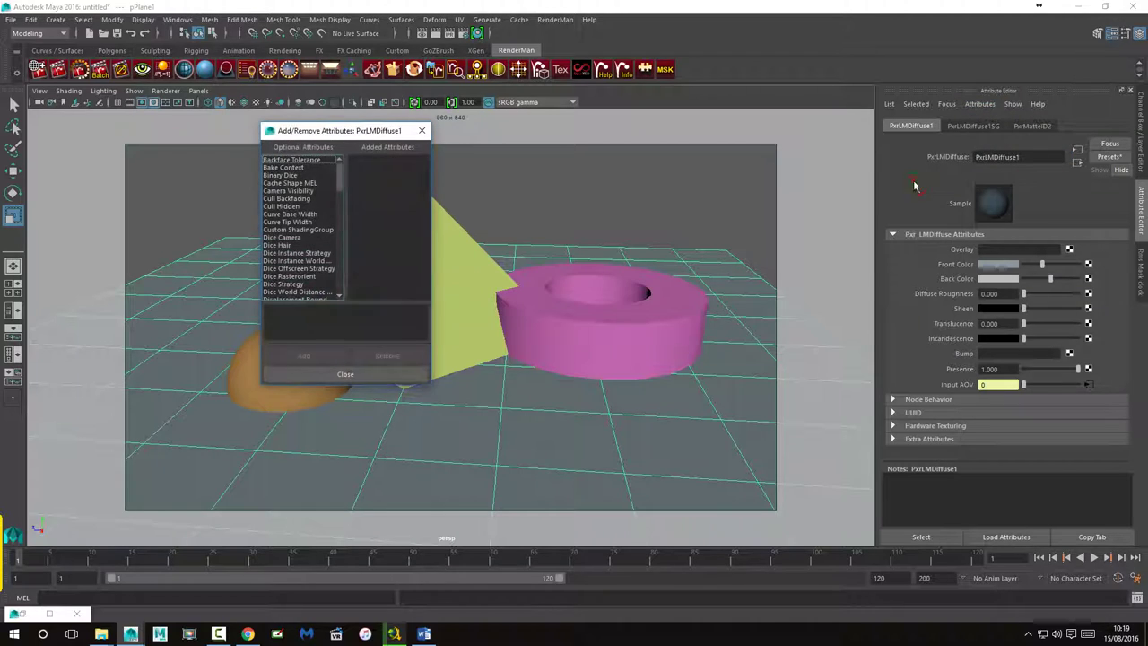
left_click_drag(337, 131, 405, 174)
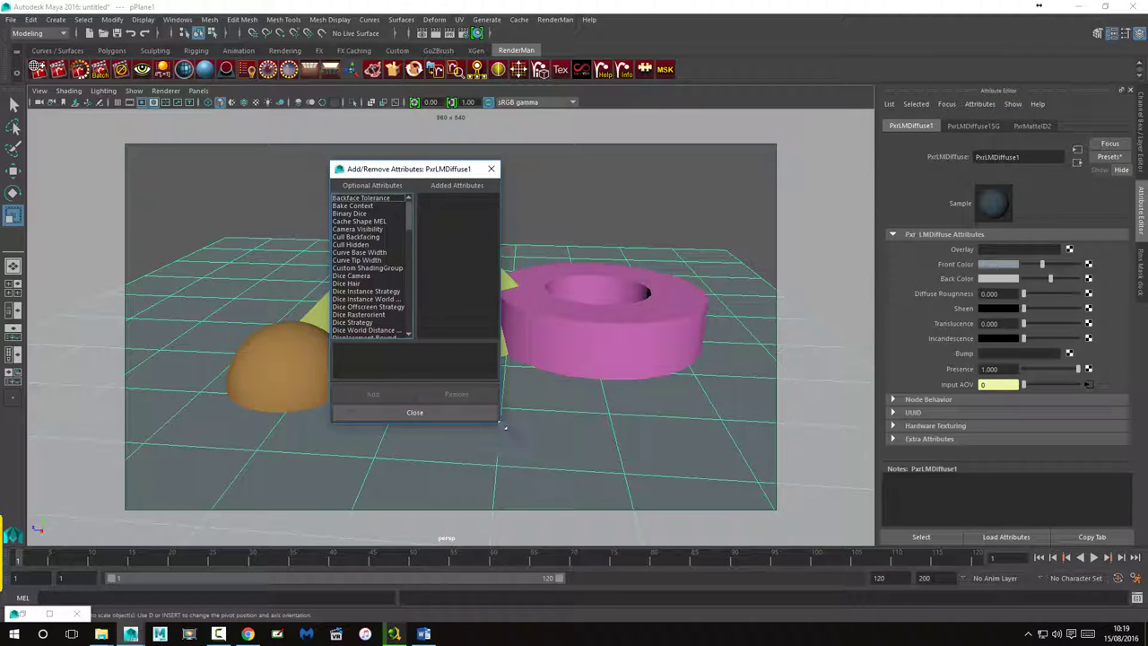
left_click_drag(500, 422, 672, 473)
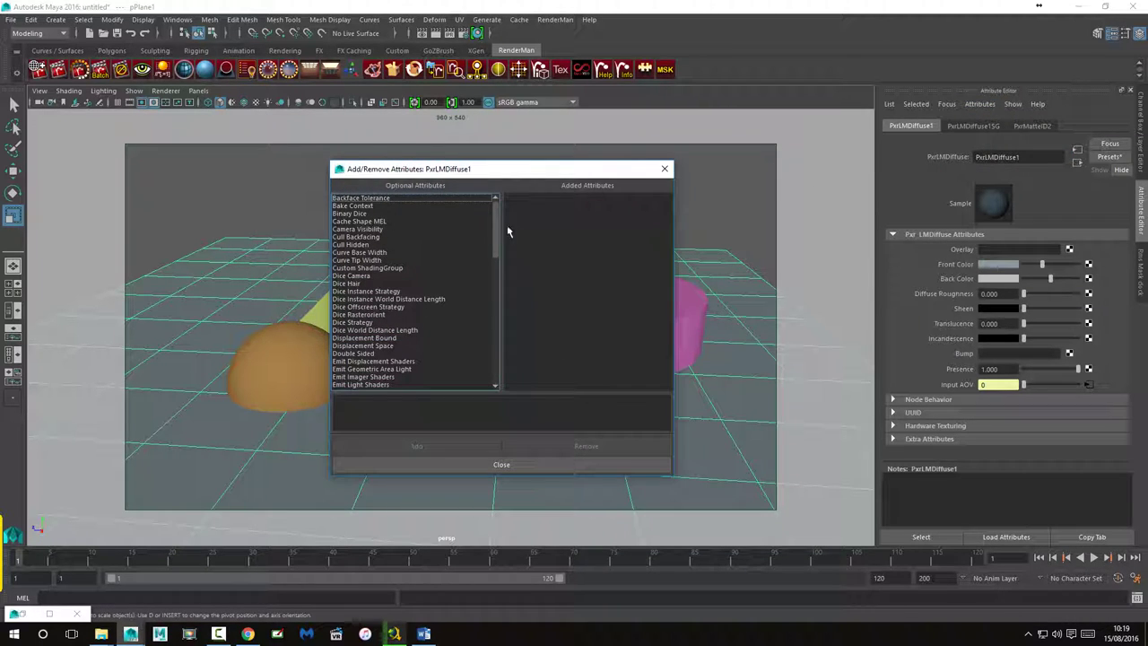
left_click_drag(497, 219, 500, 282)
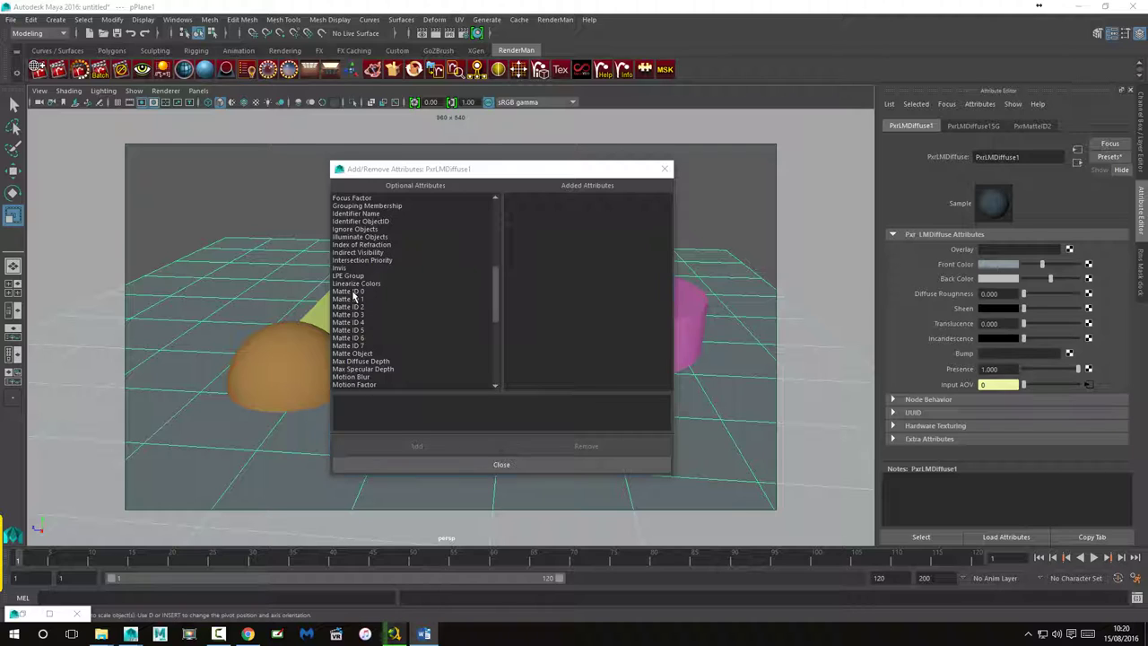
left_click(354, 291)
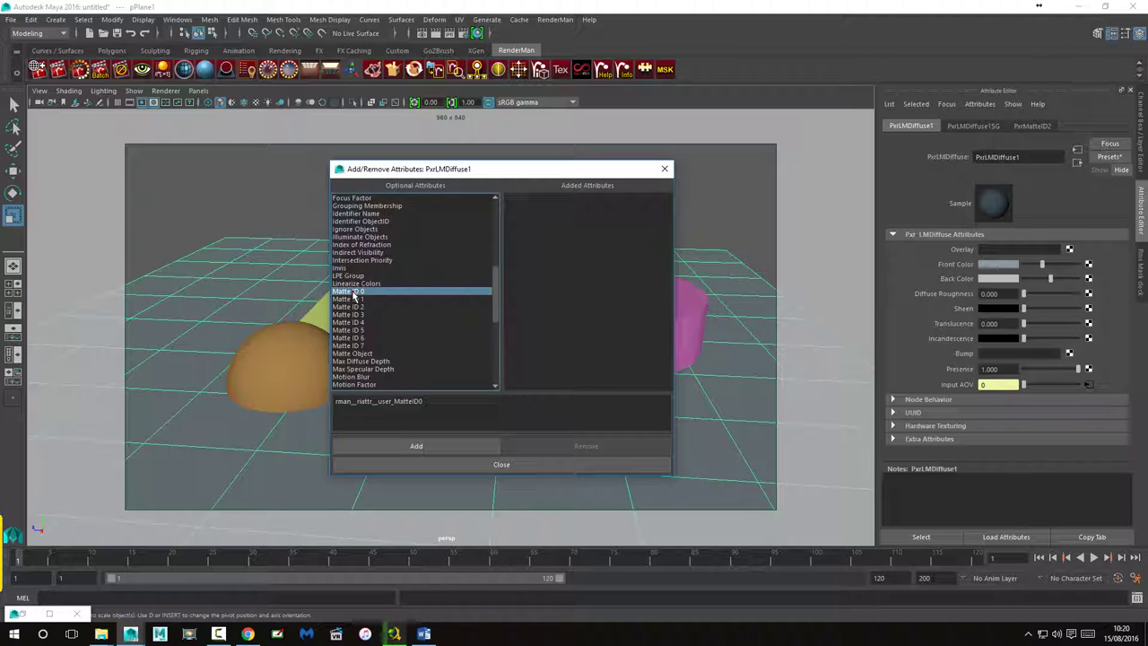
left_click(415, 447)
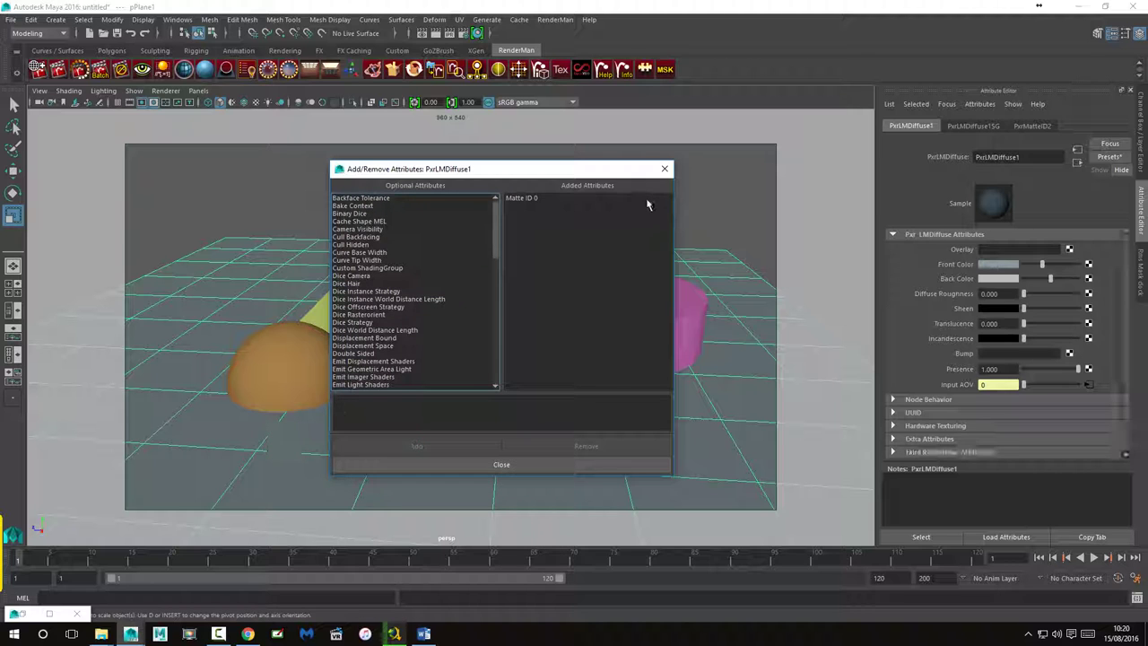
left_click(571, 466)
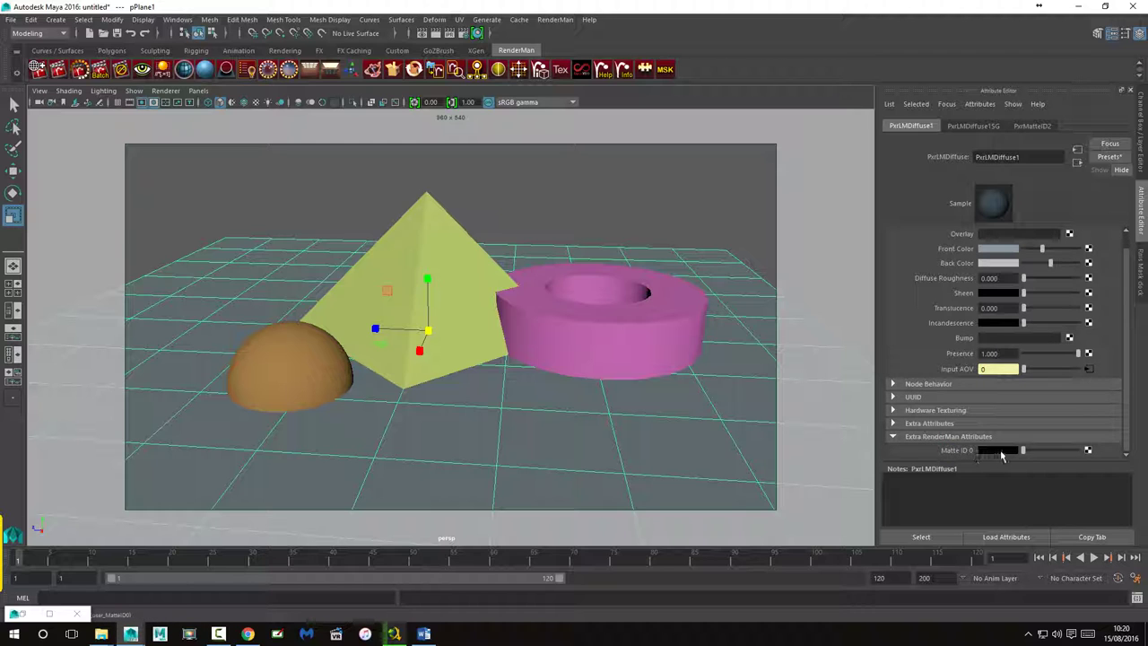
Step: Set the plane's Matte ID 0 colour to red, then reselect the plane and select the pyramid
left_click(1002, 452)
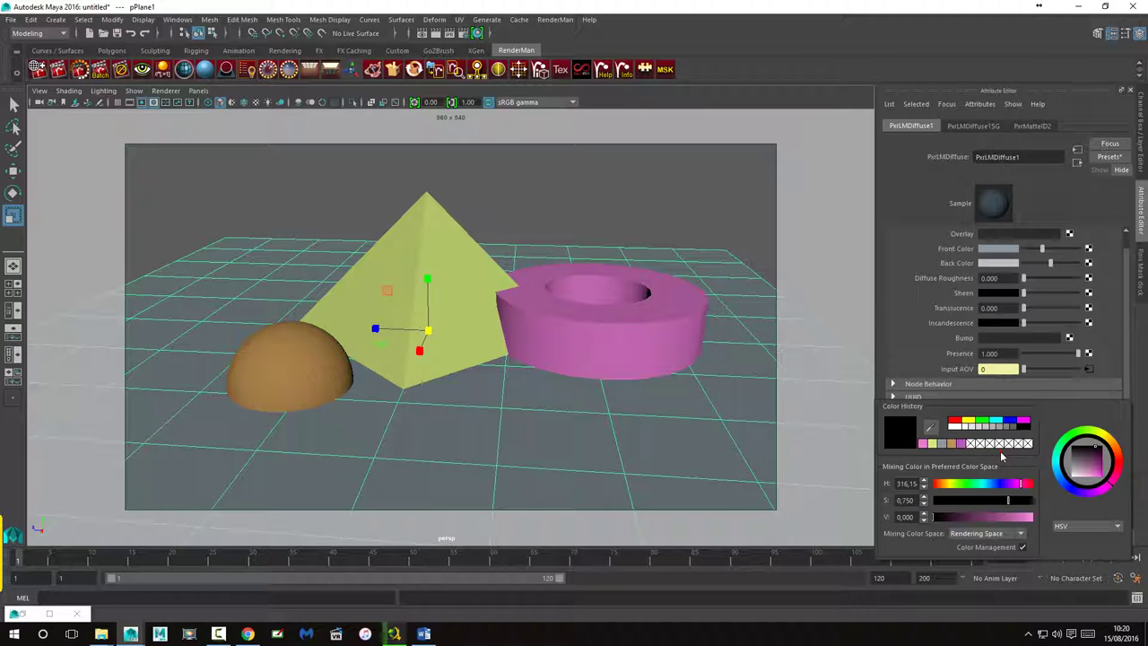
left_click(956, 422)
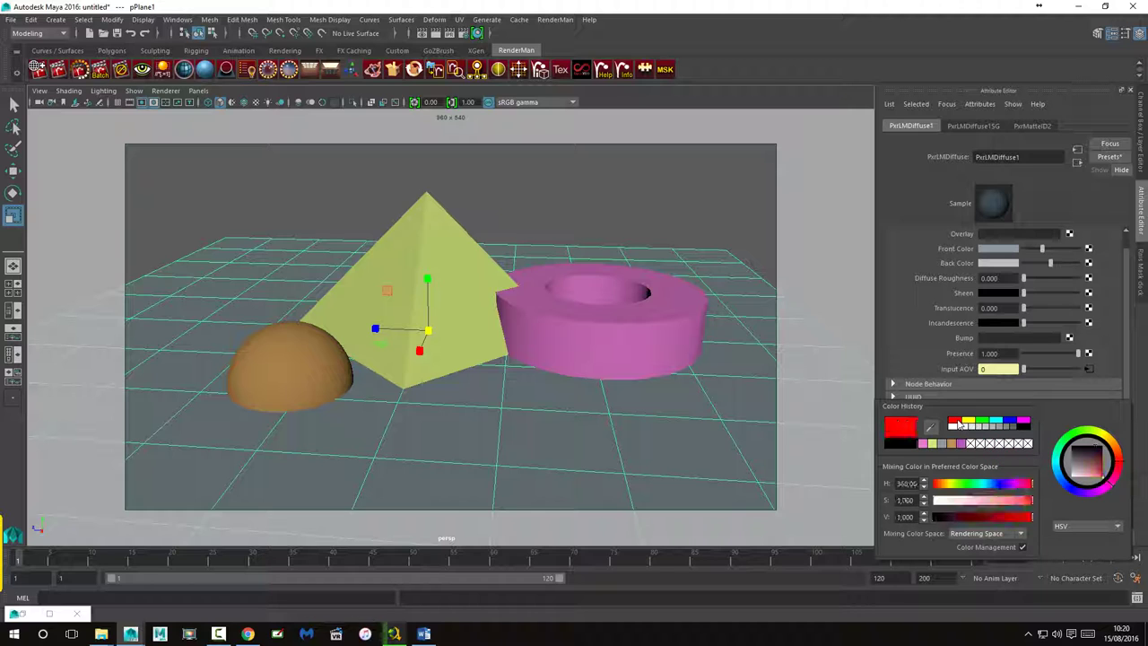
mouse_move(943, 278)
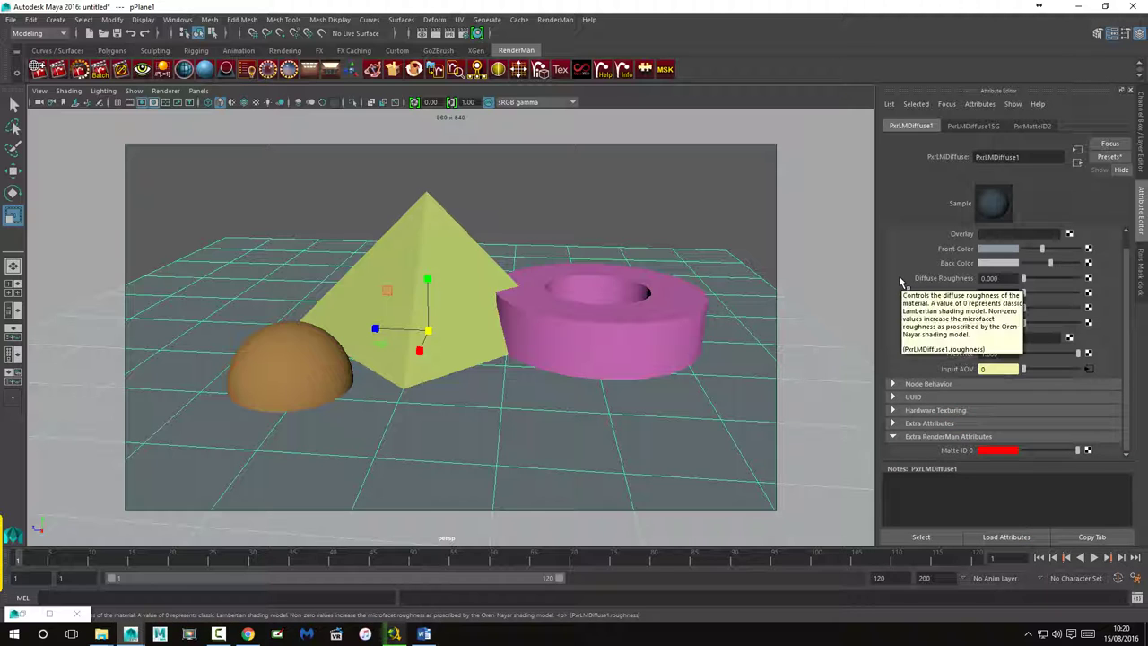
left_click(672, 174)
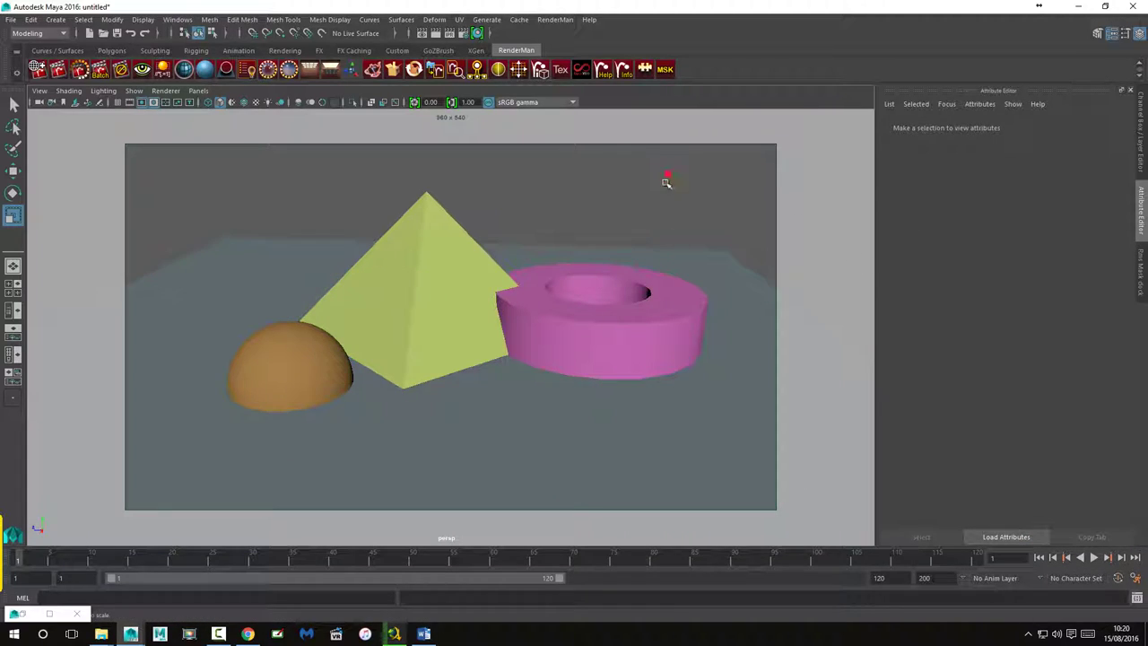
left_click(697, 268)
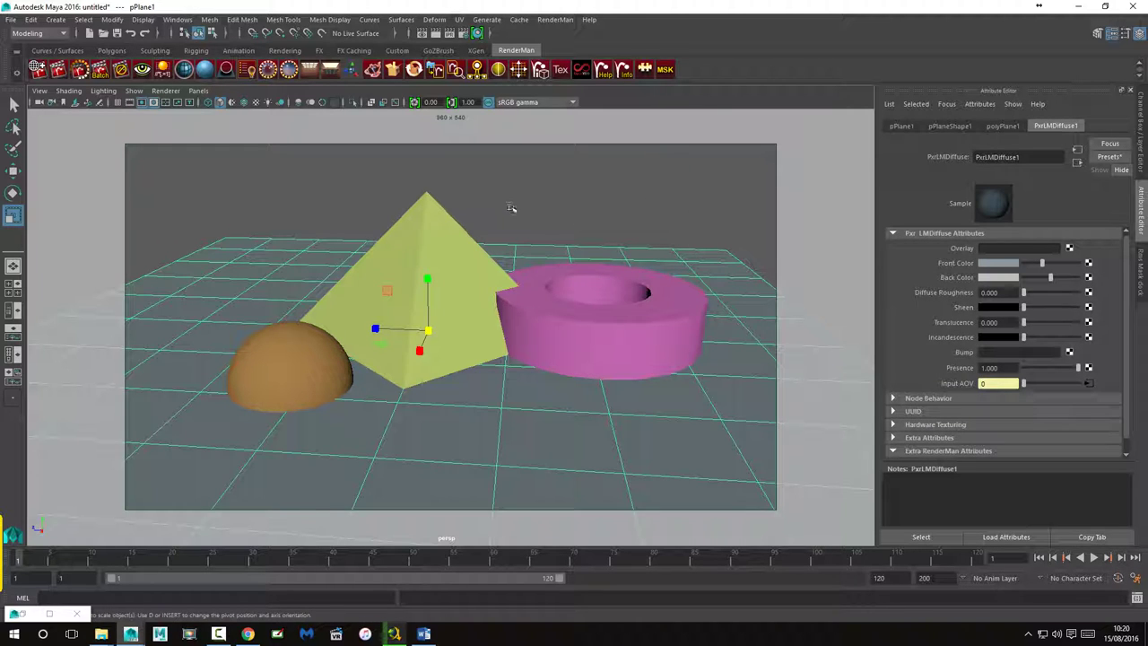
left_click(437, 208)
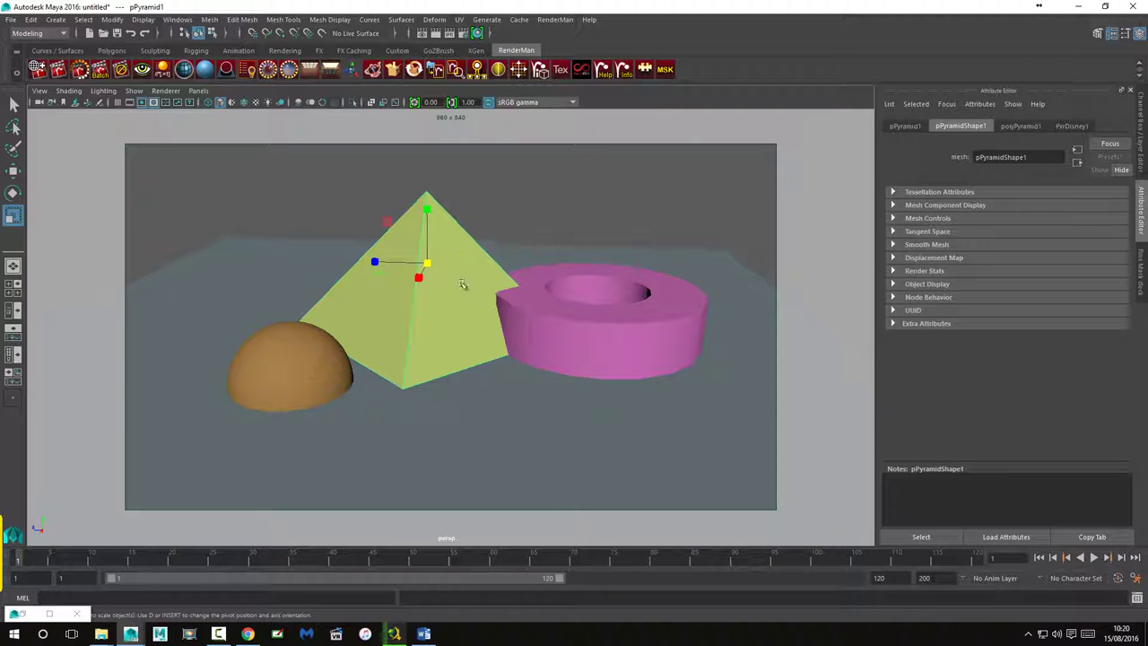
Step: Reselect the pyramid and drag a new PxrMatteID node onto PxrDisney1's Input AOV in Hypershade
left_click(683, 310)
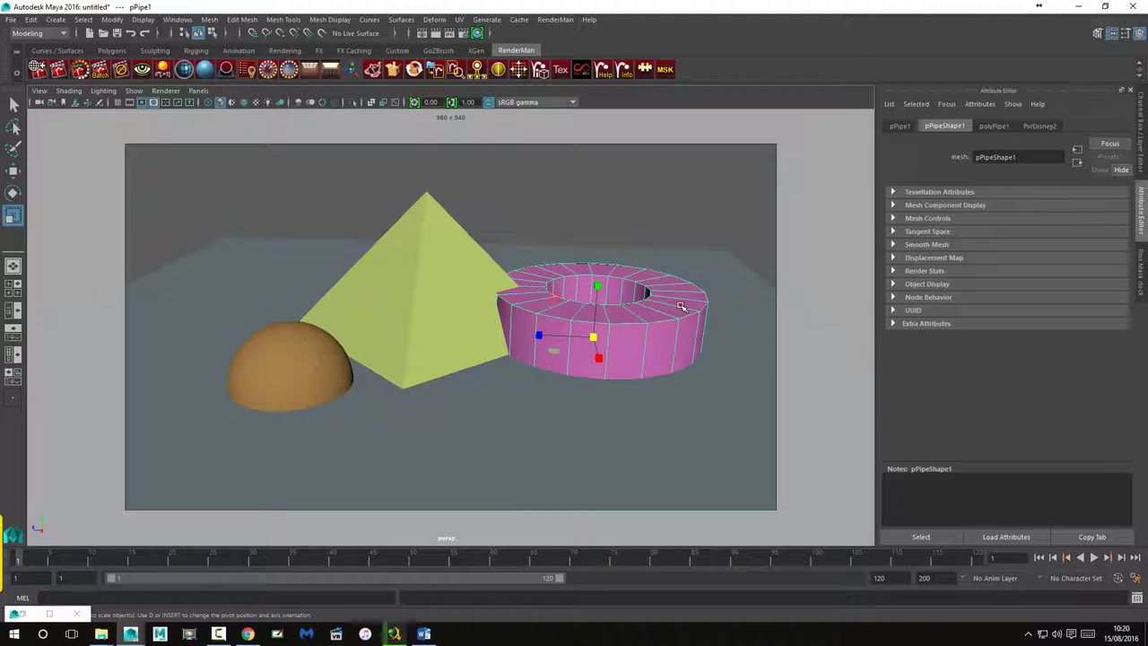
left_click(296, 352)
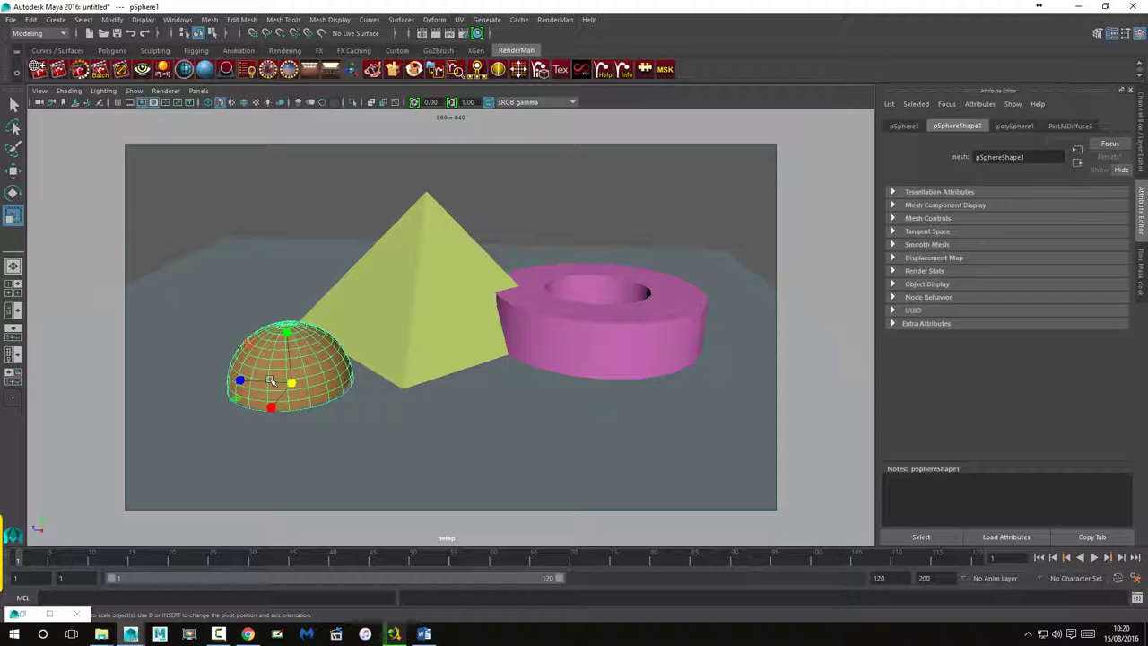
left_click(392, 253)
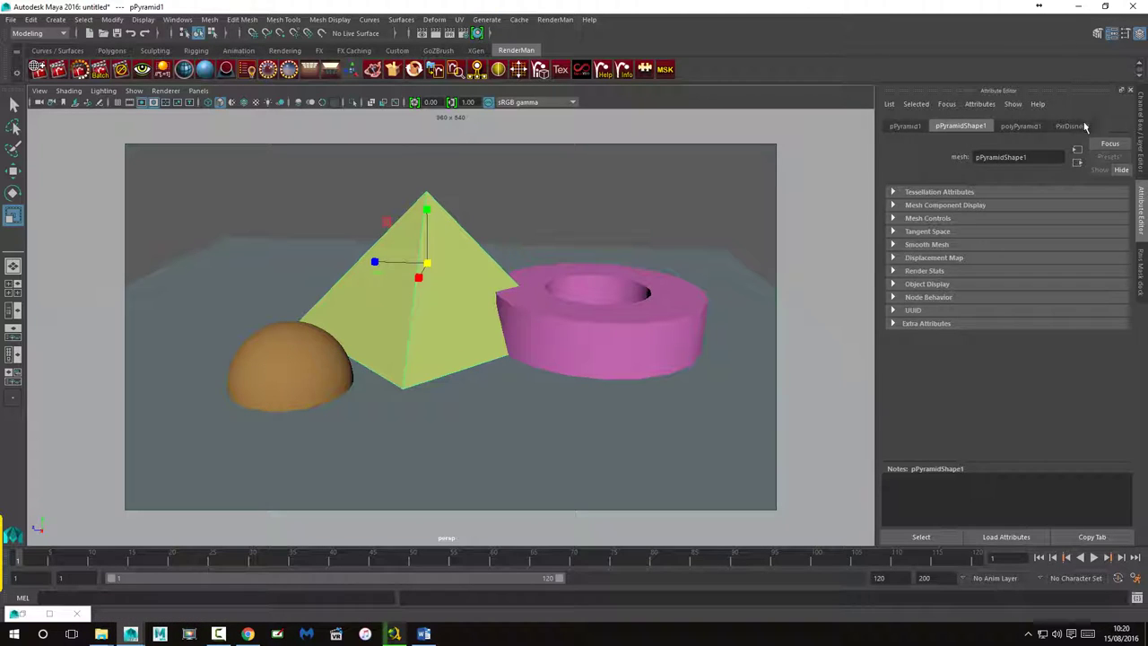
left_click(1072, 125)
left_click(476, 33)
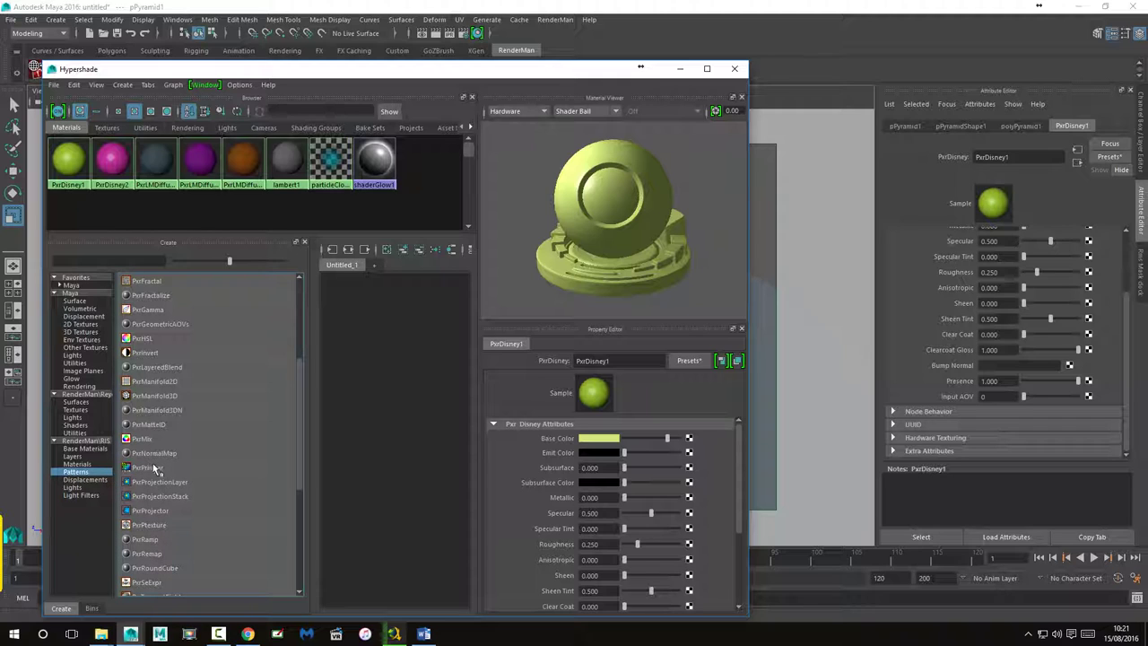
mouse_move(148, 429)
middle_mouse_down()
mouse_move(1012, 388)
mouse_move(986, 395)
middle_mouse_up()
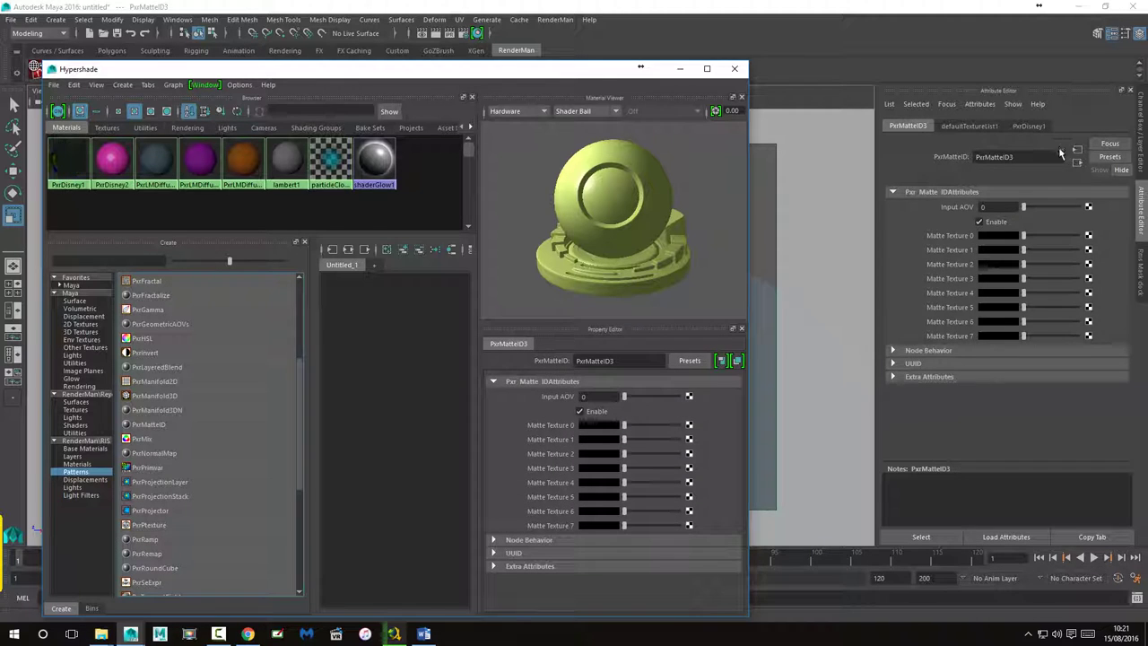
Step: Add a Matte ID 1 collector attribute to the pyramid's PxrDisney1 material
left_click(679, 69)
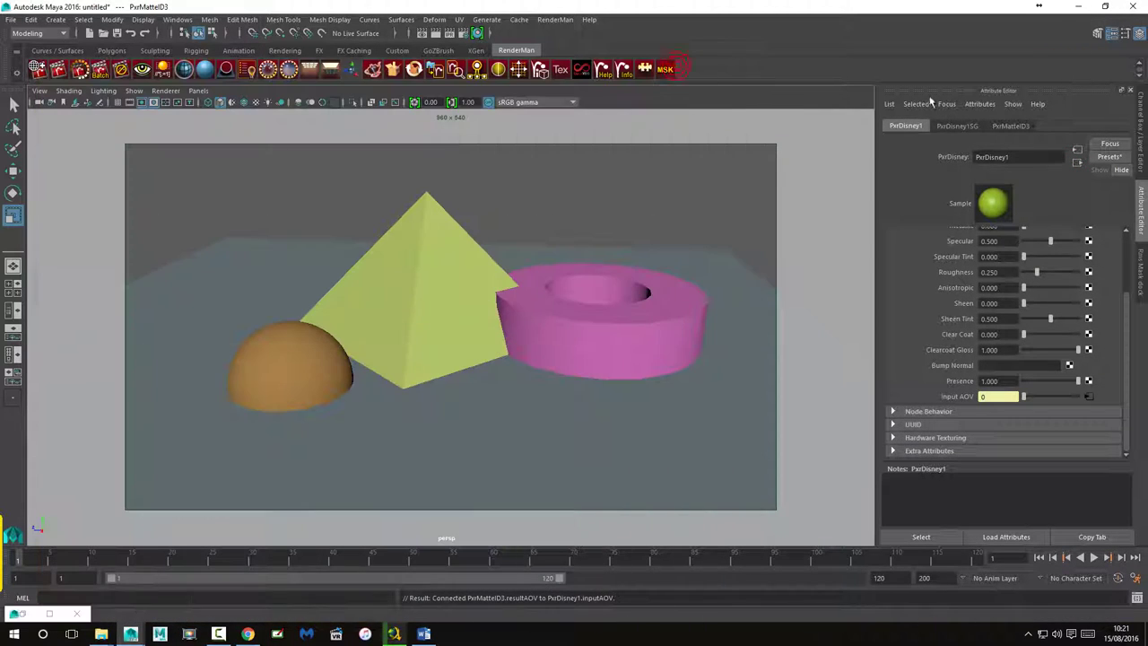
left_click(980, 104)
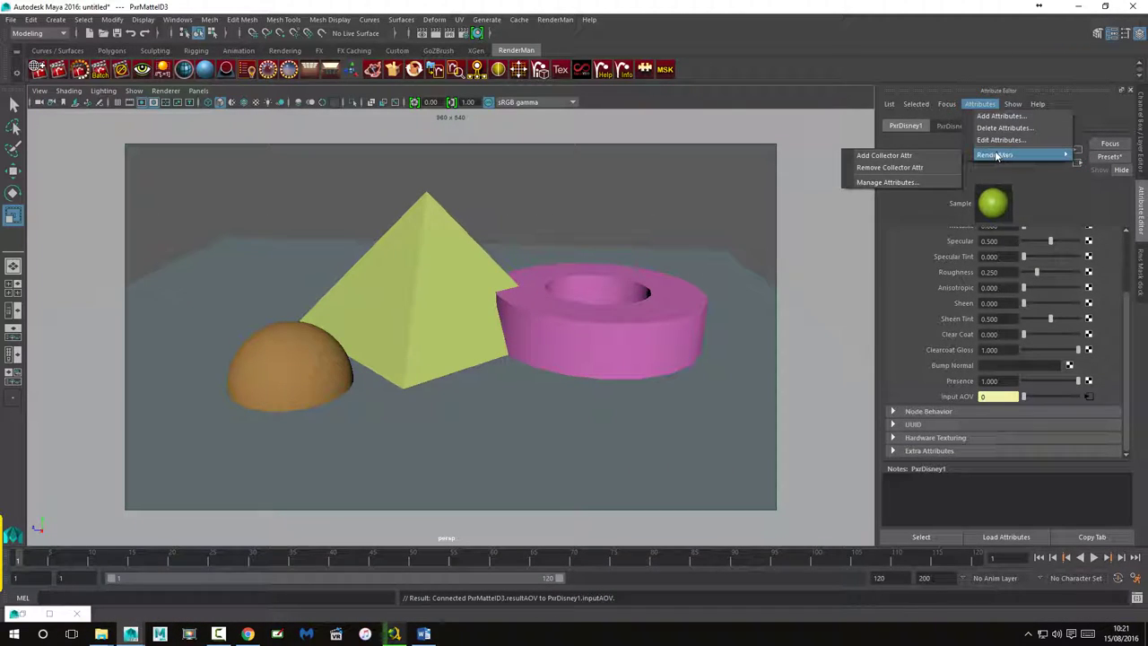
left_click(888, 182)
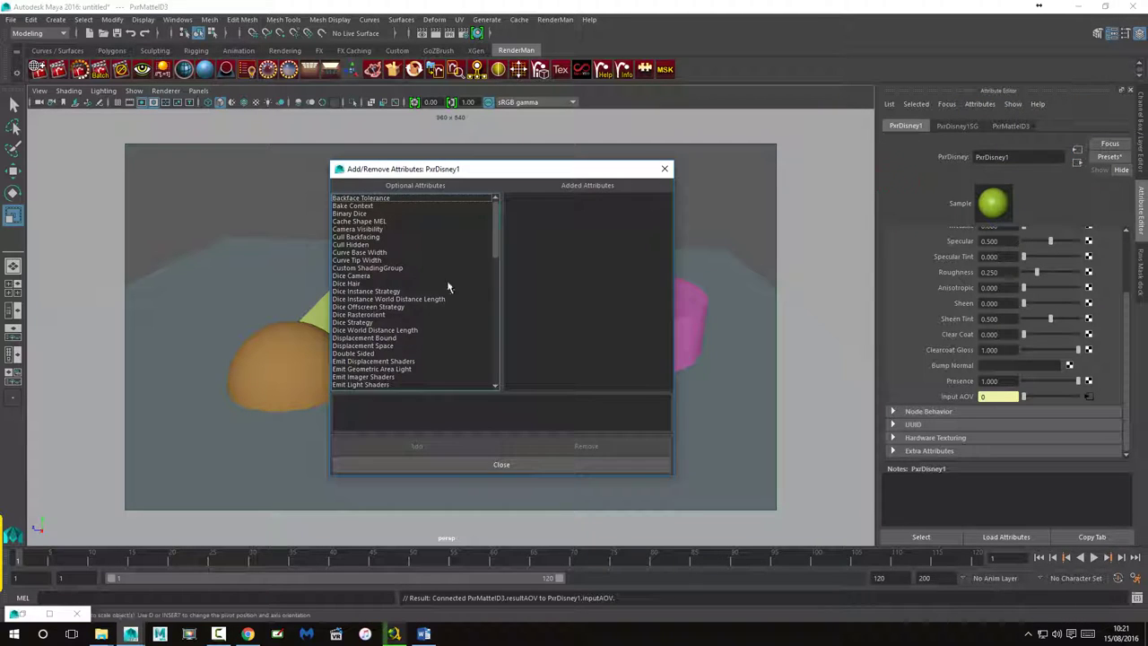
scroll(379, 302, "down", 3)
scroll(380, 303, "down", 5)
left_click(379, 306)
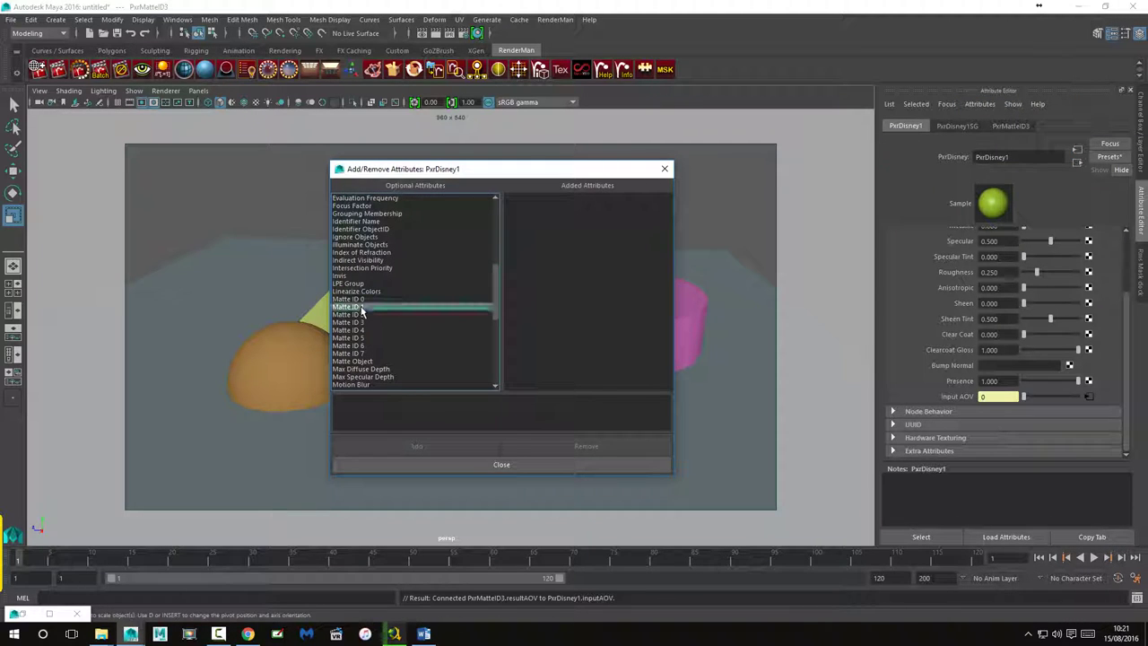
left_click(421, 447)
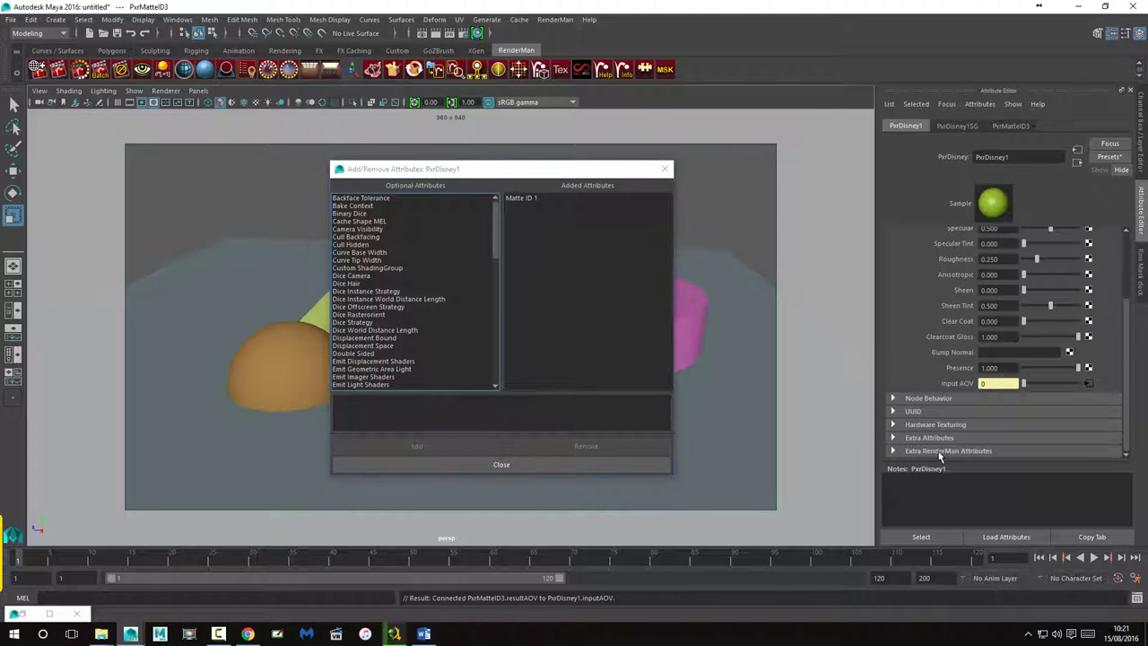
Step: Set PxrDisney1's Matte ID 1 colour to green, then select the pink torus
left_click(939, 452)
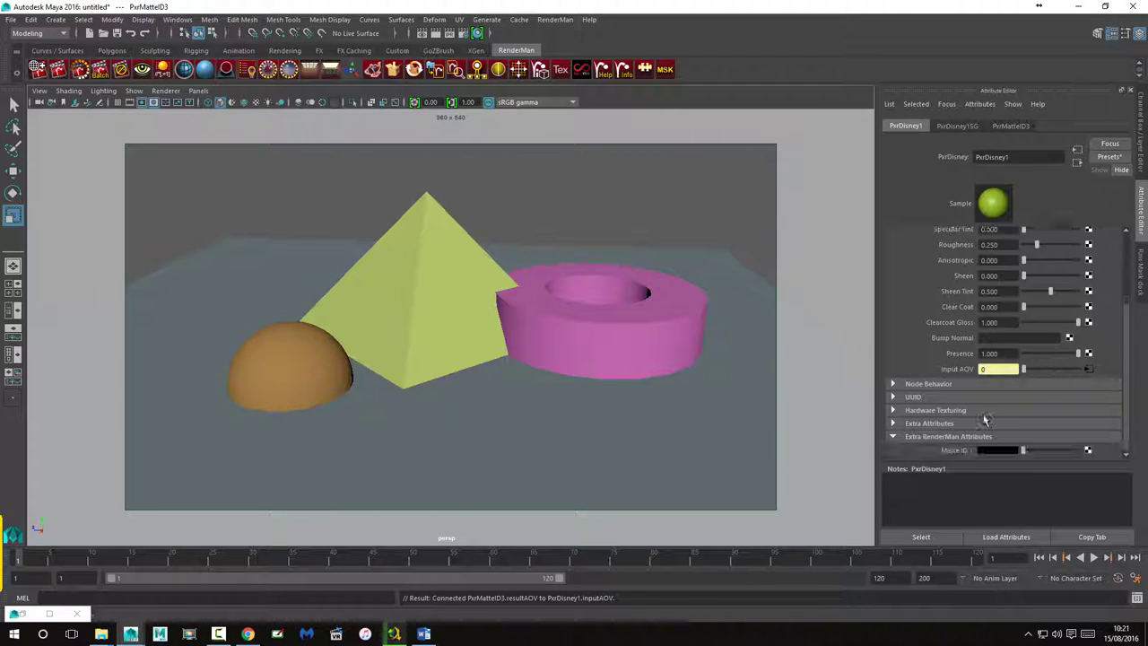
left_click(998, 452)
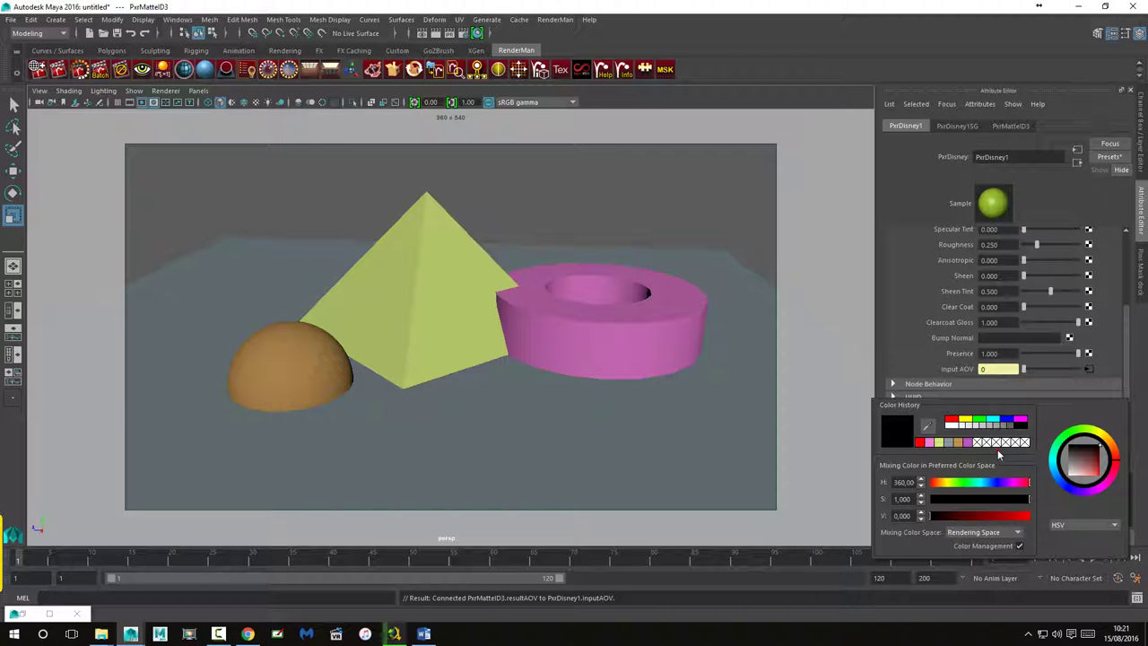
left_click(980, 421)
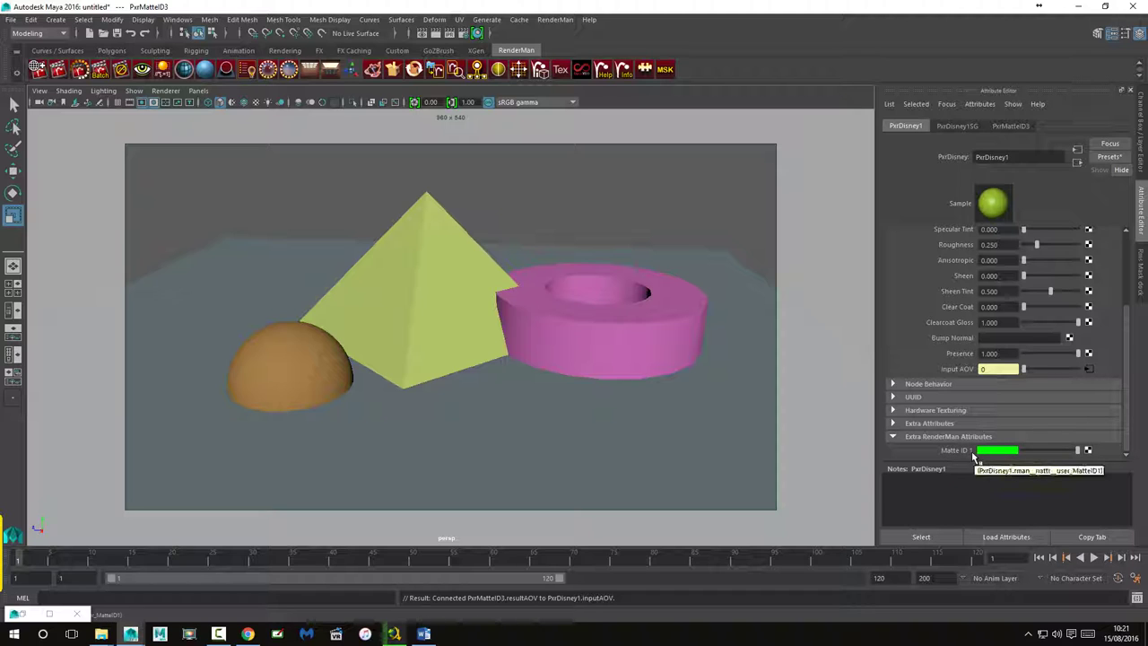
left_click(667, 291)
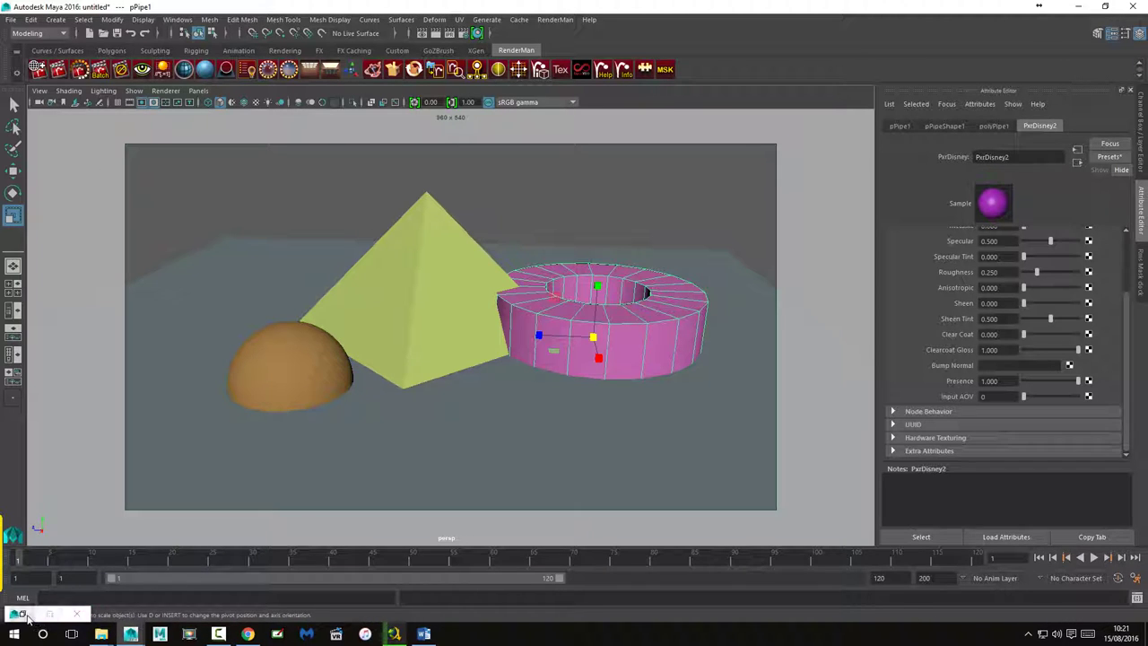
Step: Restore Hypershade and connect a PxrMatteID node to the torus's PxrDisney2 Input AOV
left_click(49, 615)
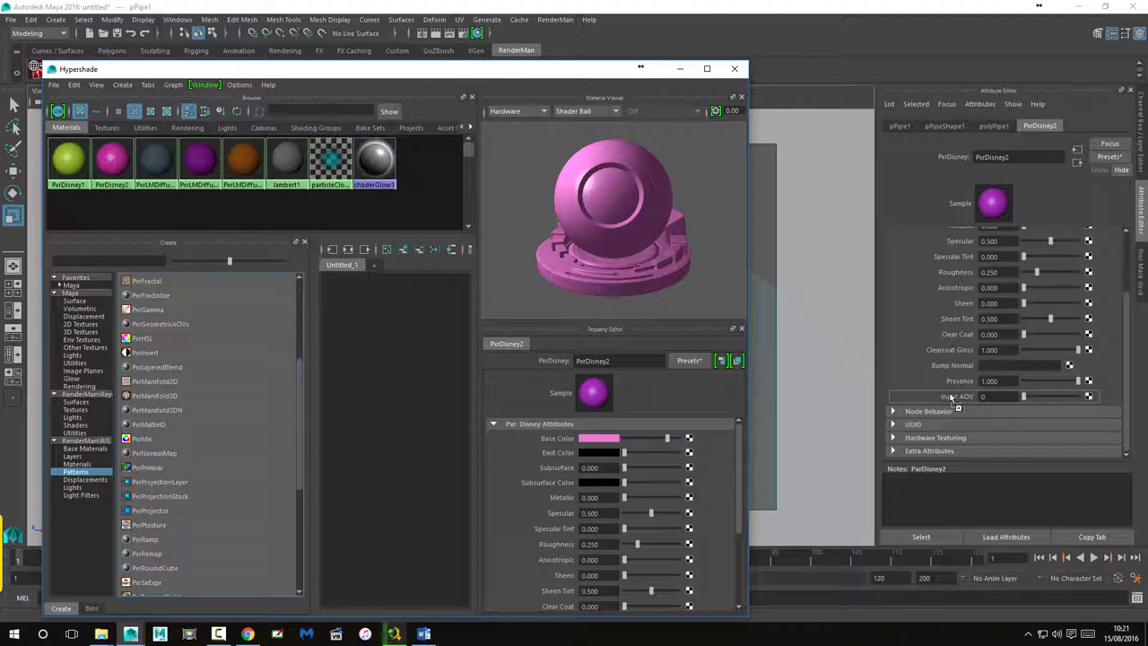
middle_click_drag(958, 400, 958, 400)
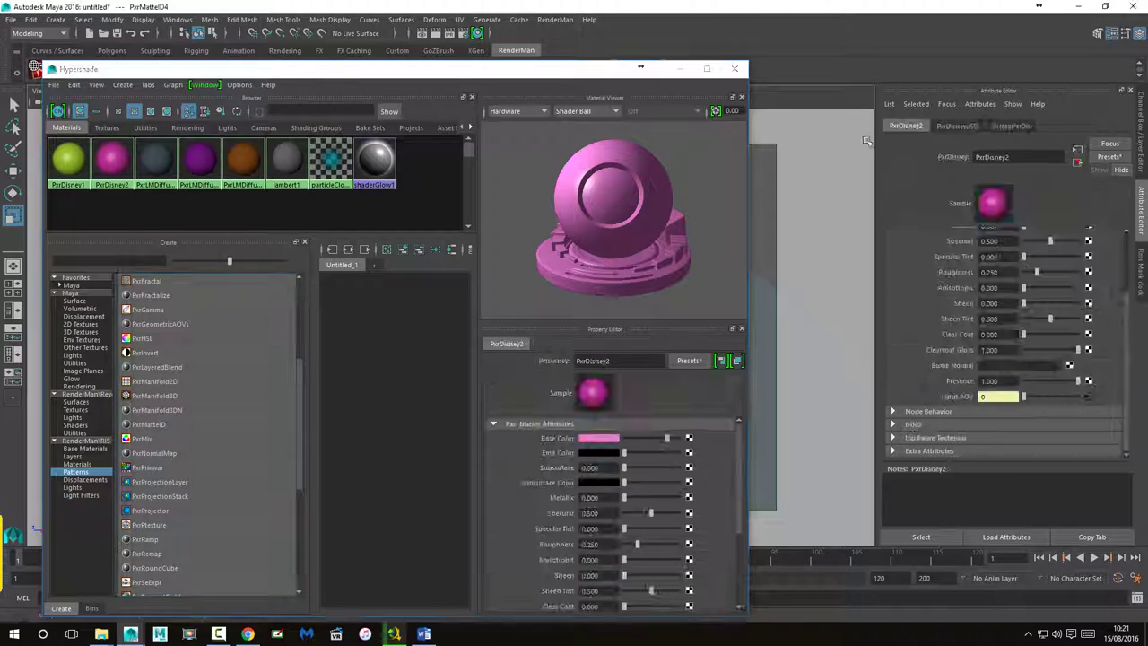
left_click(680, 69)
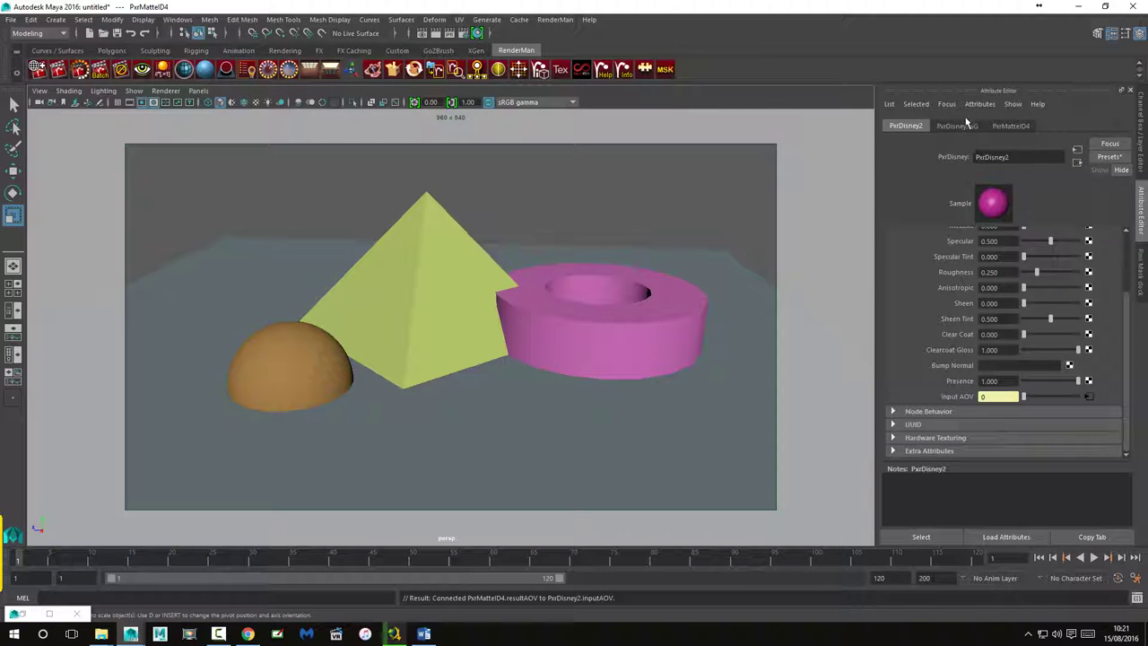
left_click(973, 105)
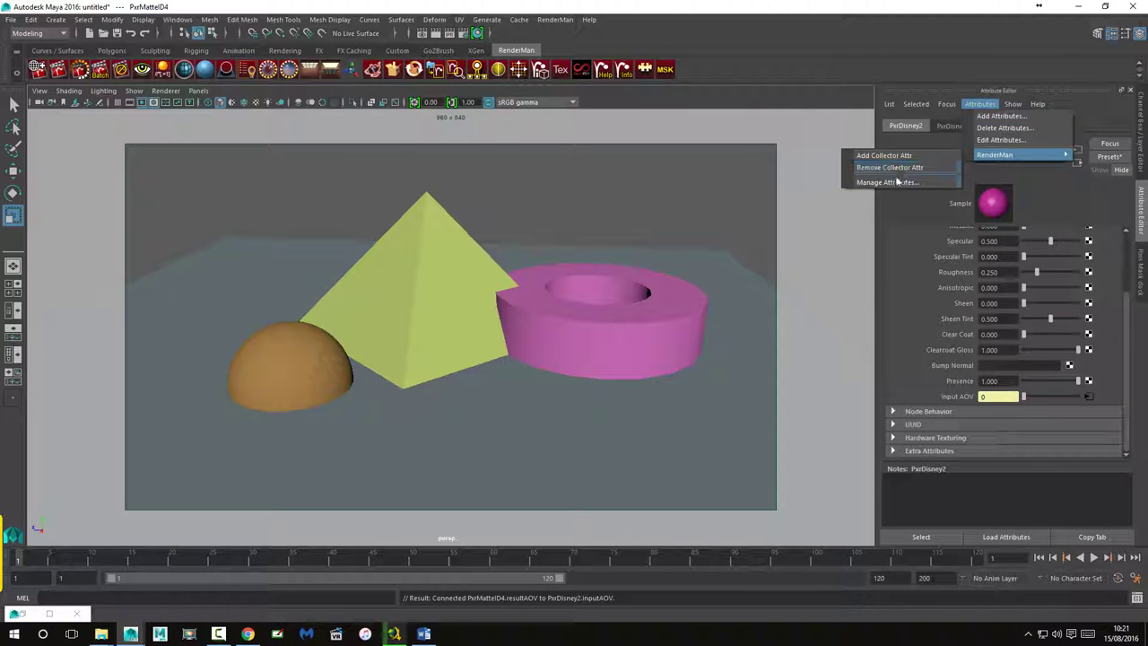
Step: Add a Matte ID 1 attribute to PxrDisney2, then select the pyramid to check its green Matte ID
left_click(897, 182)
scroll(389, 351, "down", 3)
scroll(390, 351, "down", 3)
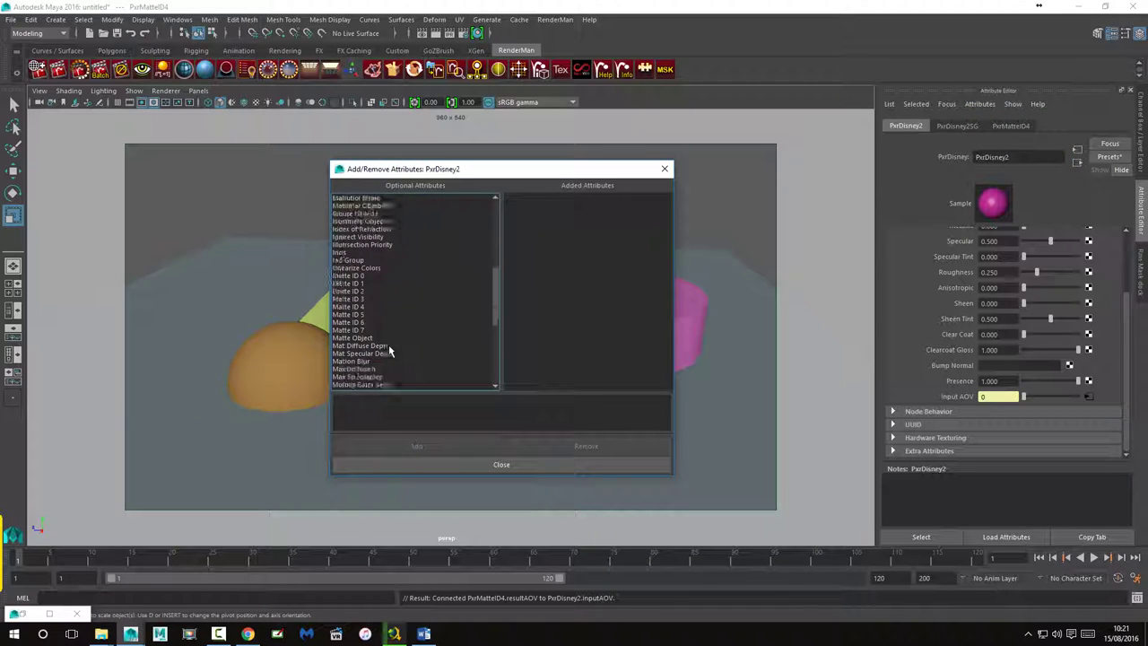
scroll(389, 351, "down", 3)
scroll(390, 351, "up", 1)
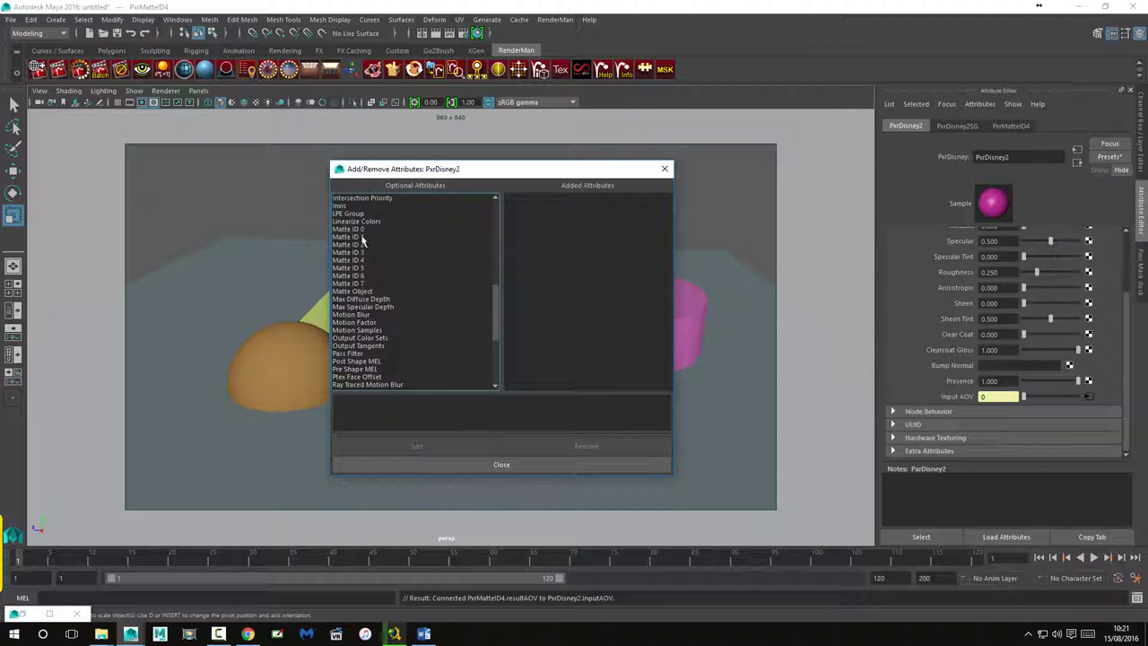
left_click(362, 237)
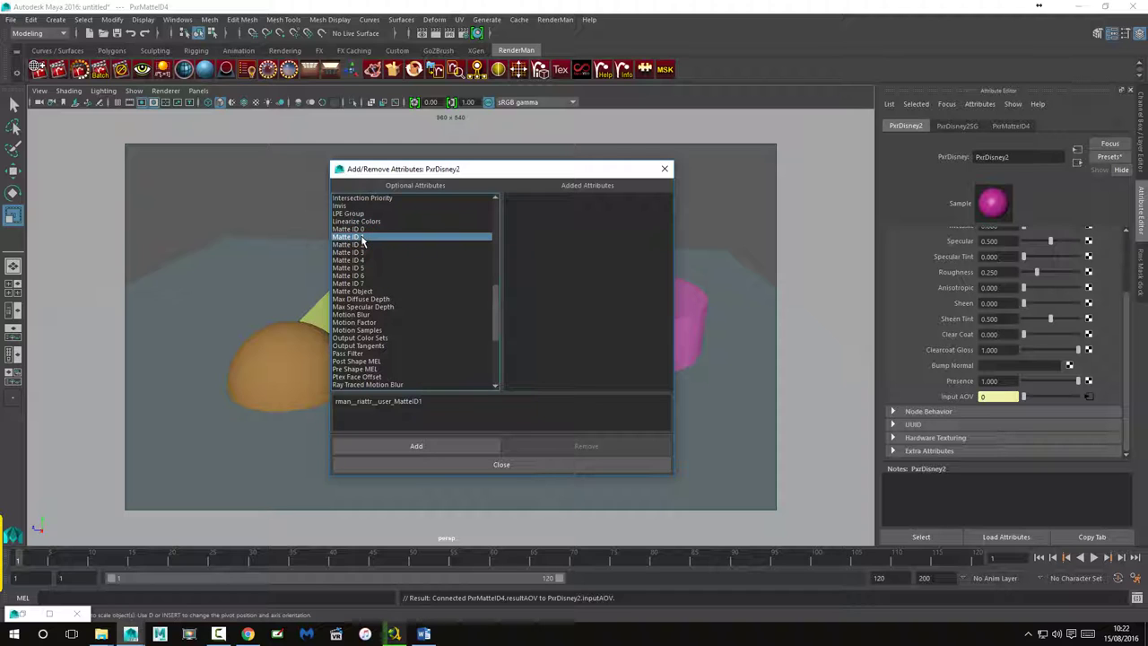
left_click(435, 446)
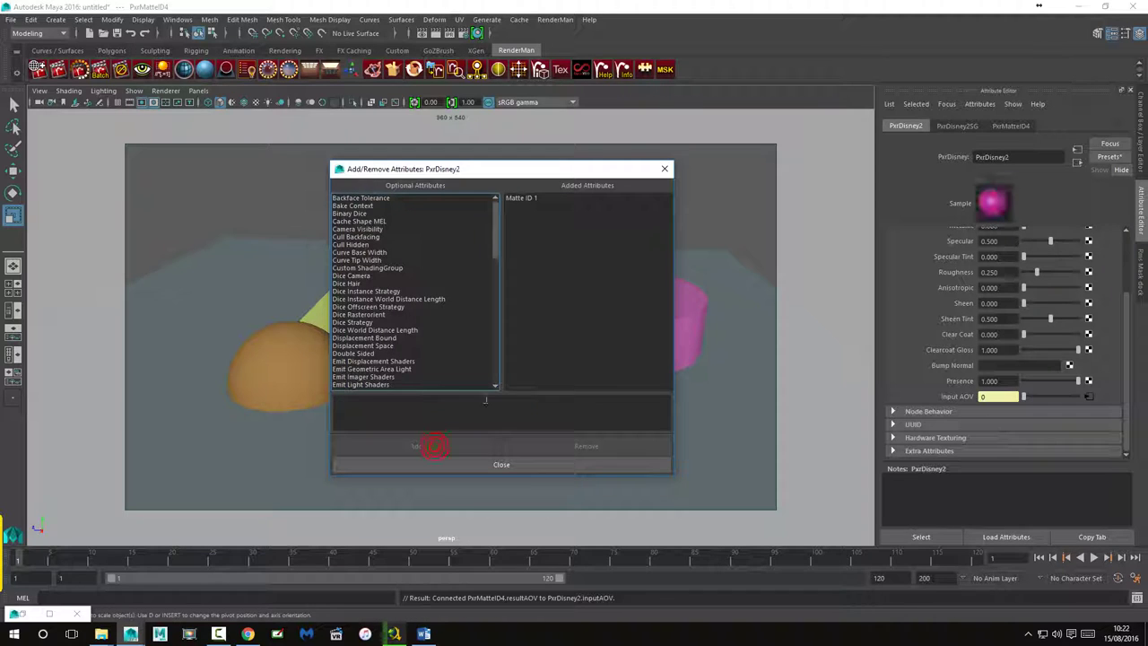
left_click(663, 167)
left_click(1126, 350)
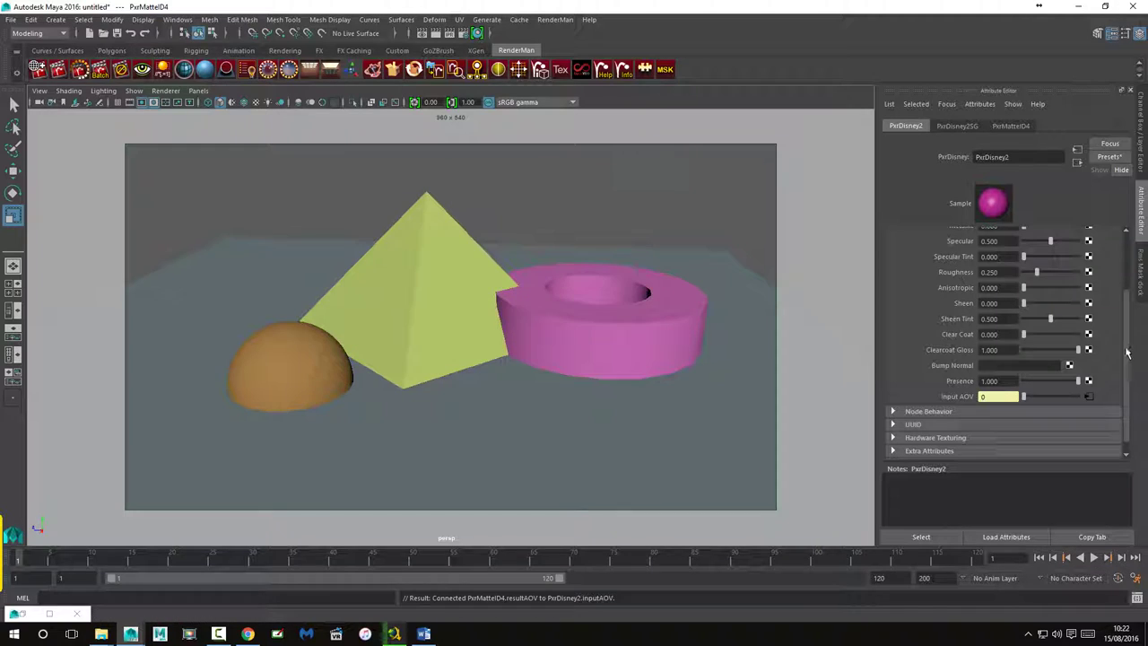
left_click(893, 451)
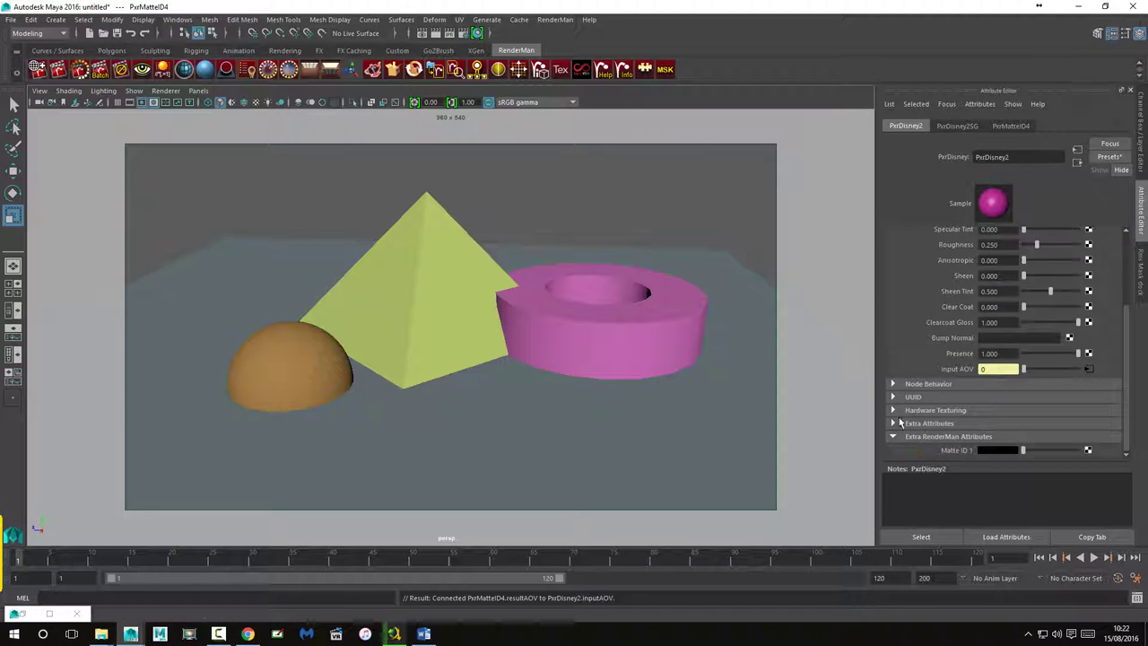
left_click(407, 296)
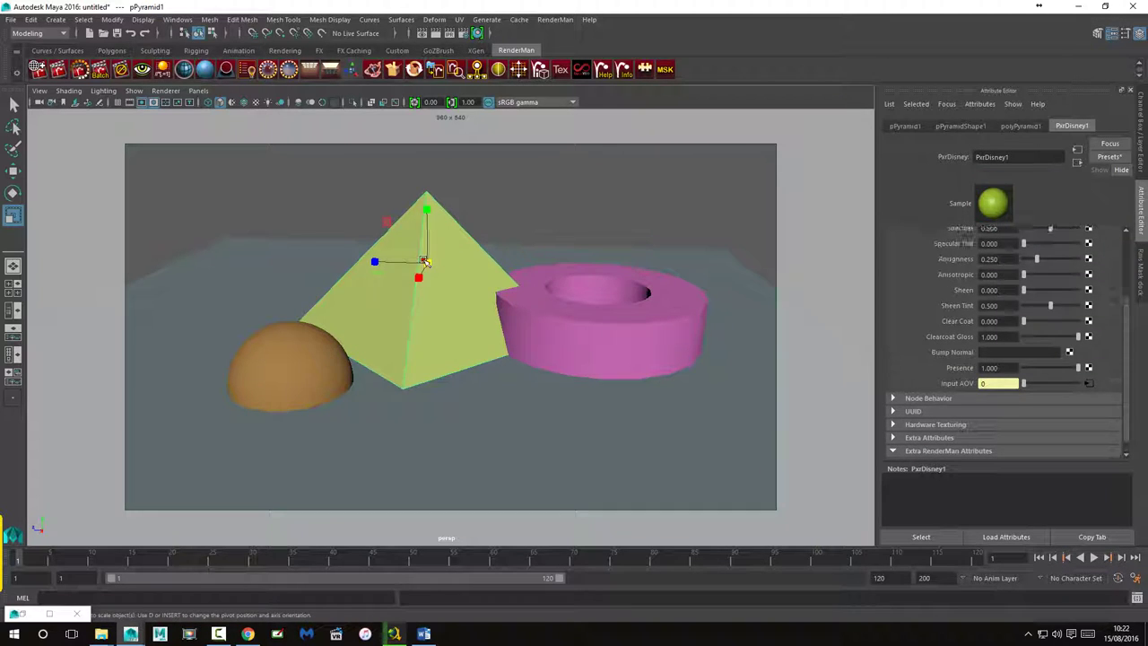
Step: Reselect the pink torus and set its PxrDisney2 Matte ID 1 swatch to blue
left_click(651, 327)
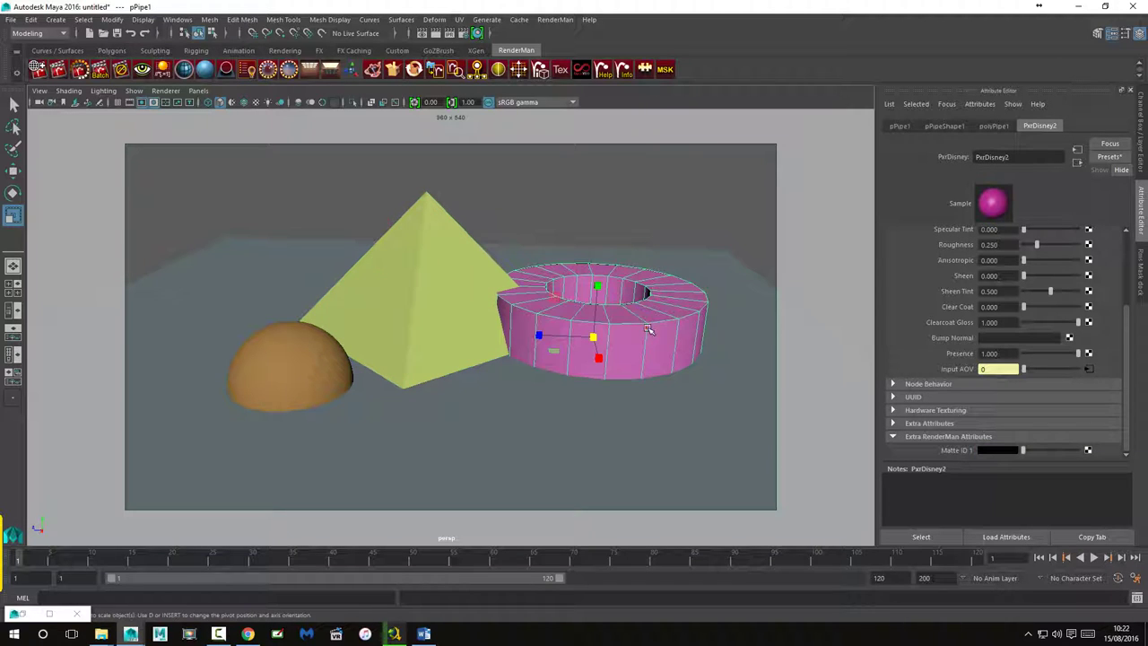
left_click(994, 451)
left_click(992, 448)
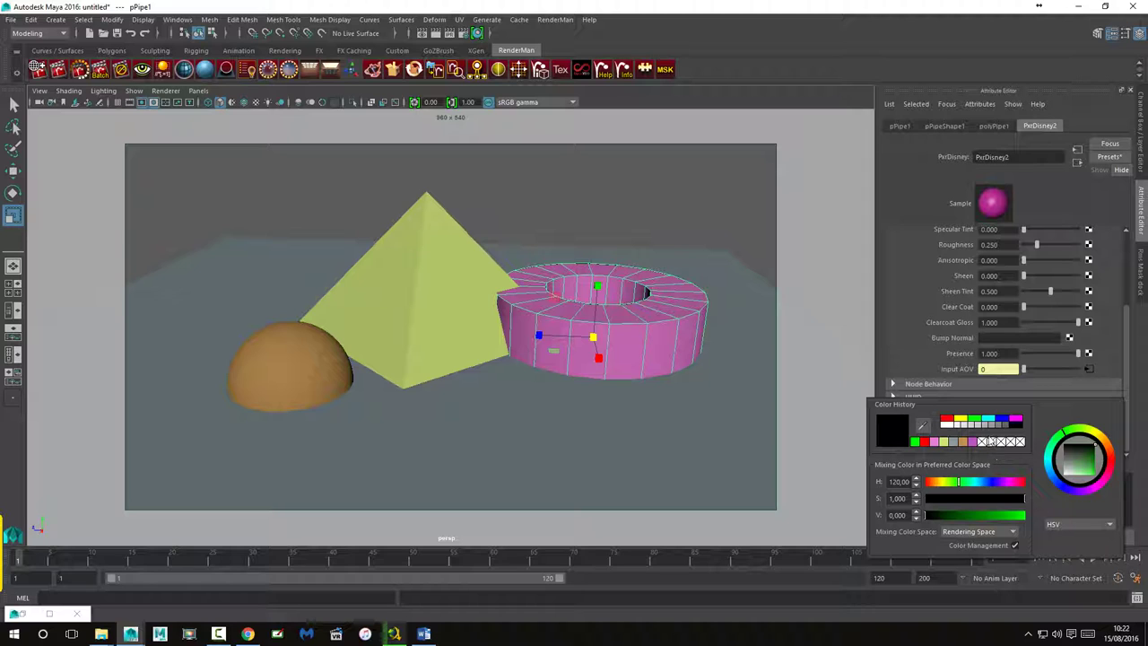
left_click(1002, 421)
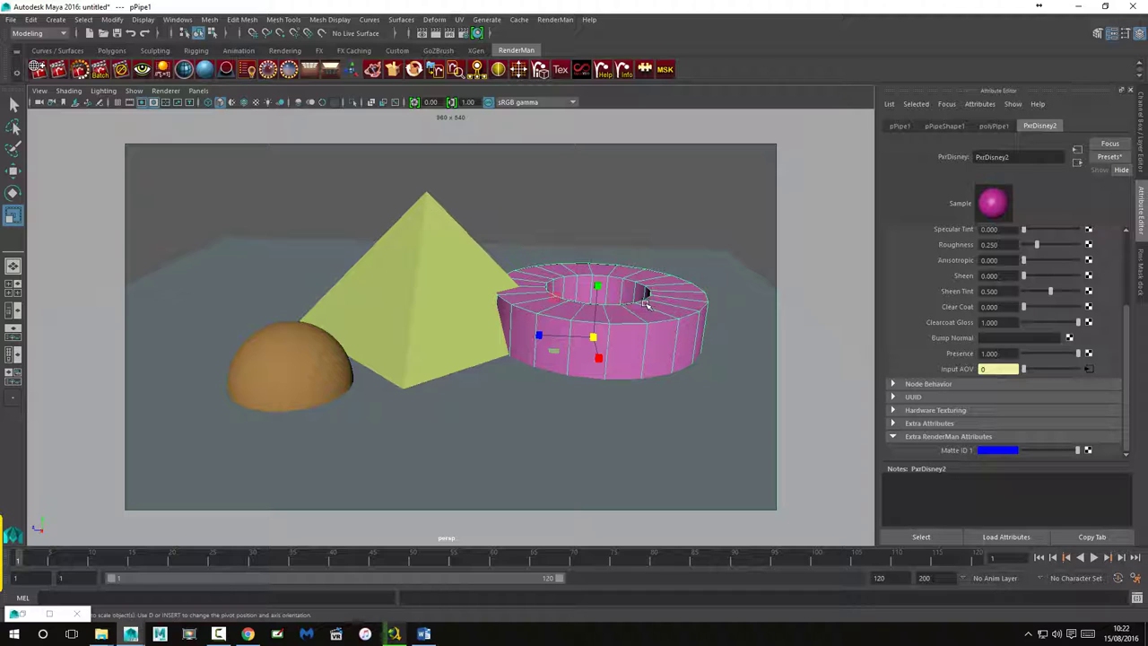
Step: Drive the orange half-sphere's PxrLMDiffuse3 Input AOV with a new PxrMatteID5 node in Hypershade
left_click(423, 426)
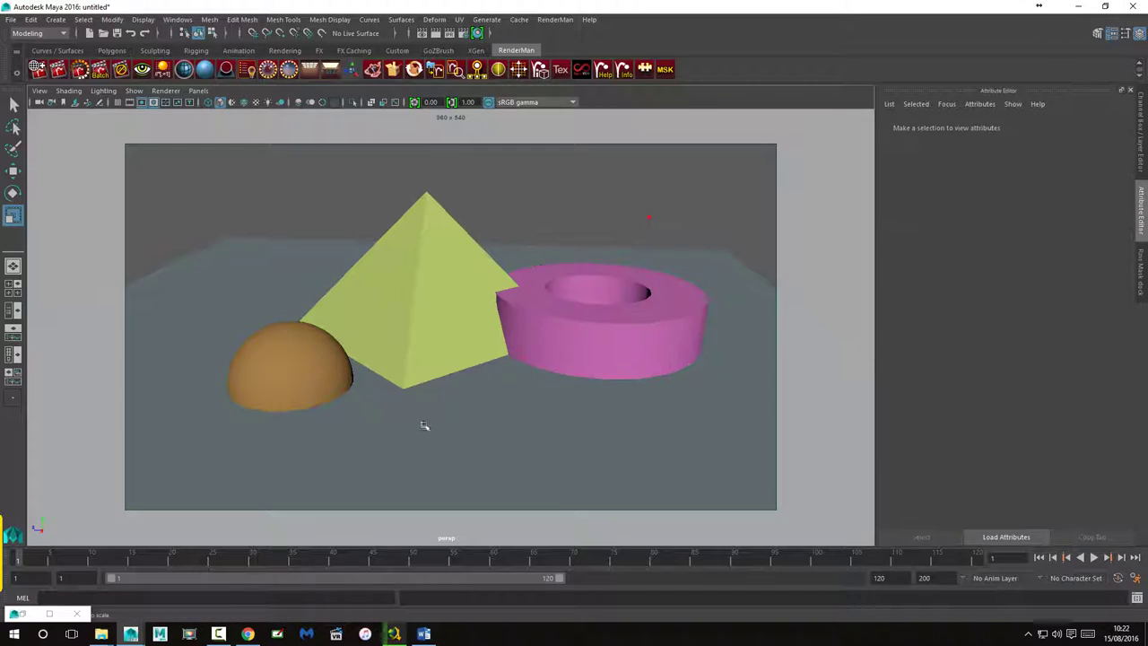
left_click(278, 357)
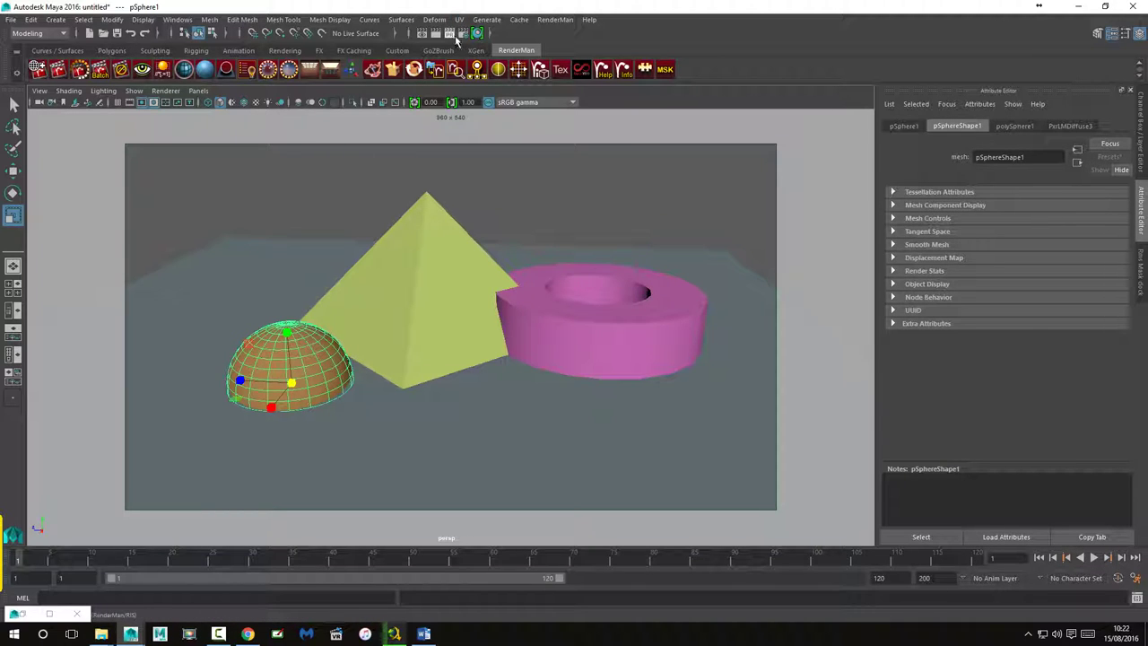
left_click(1071, 126)
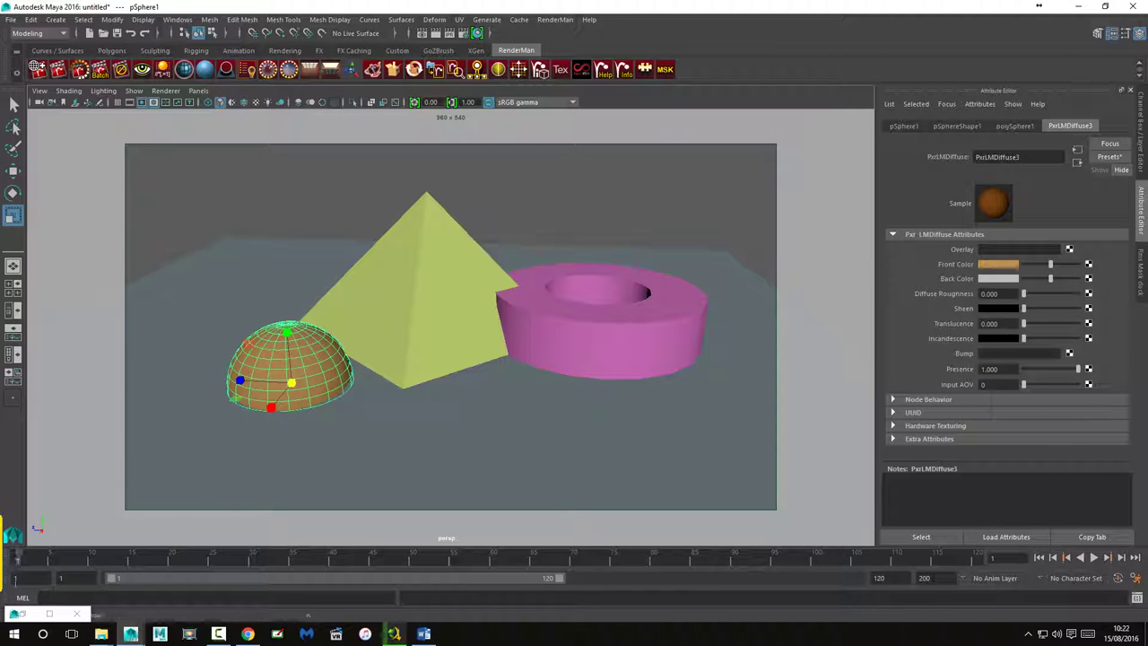
double_click(23, 615)
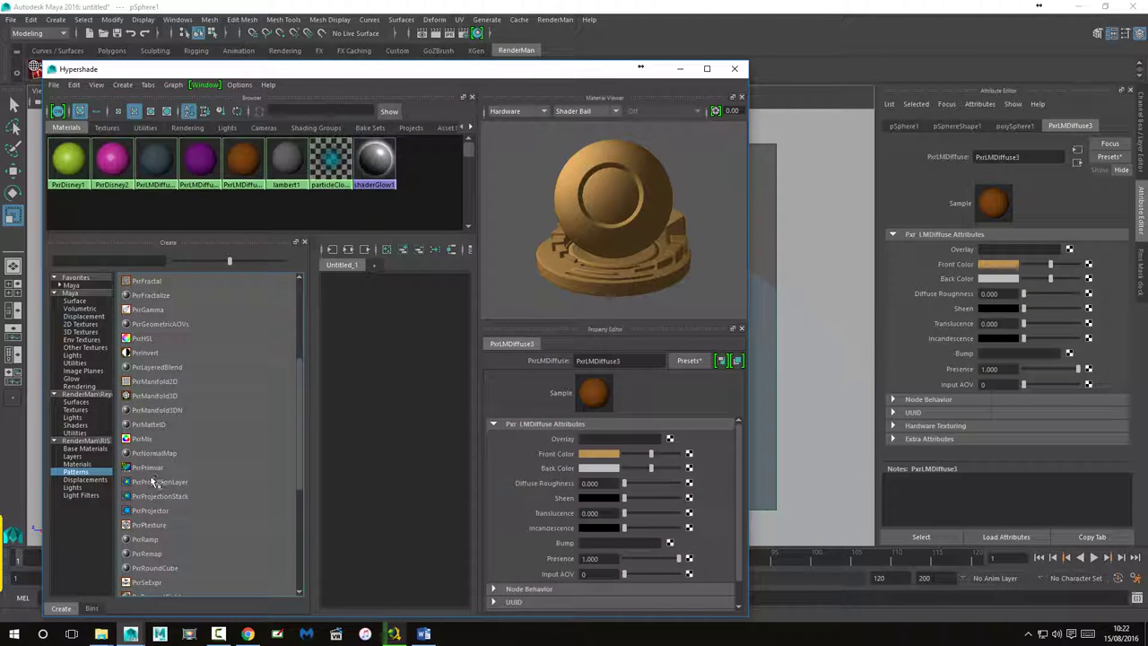
middle_click_drag(147, 423, 967, 386)
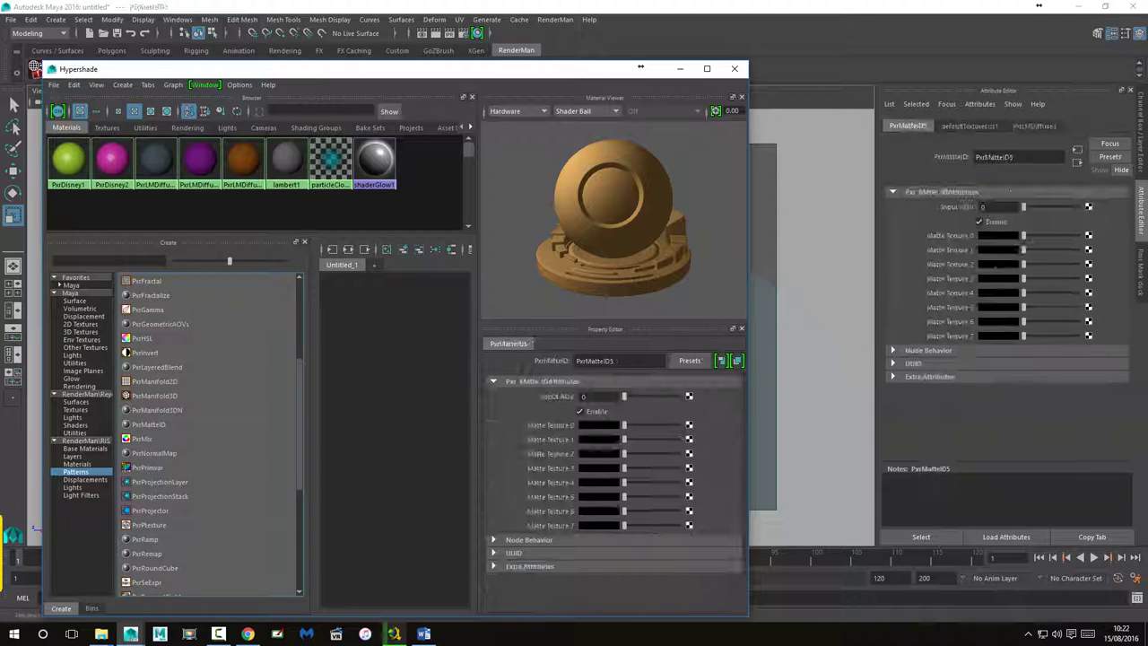
left_click(1076, 163)
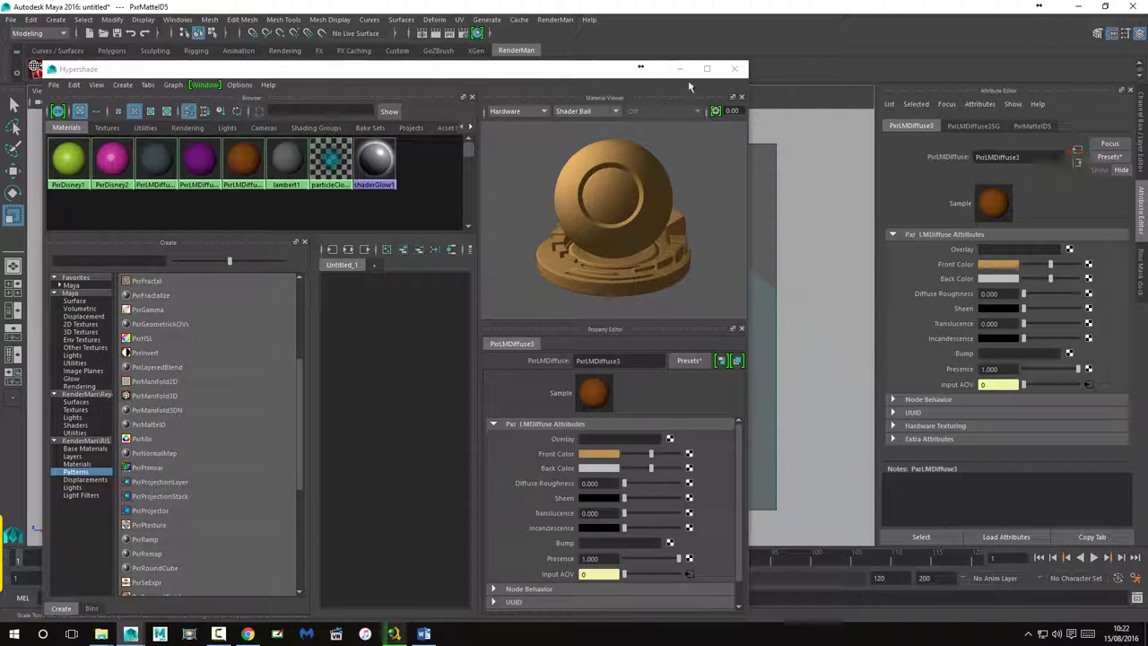
left_click(735, 68)
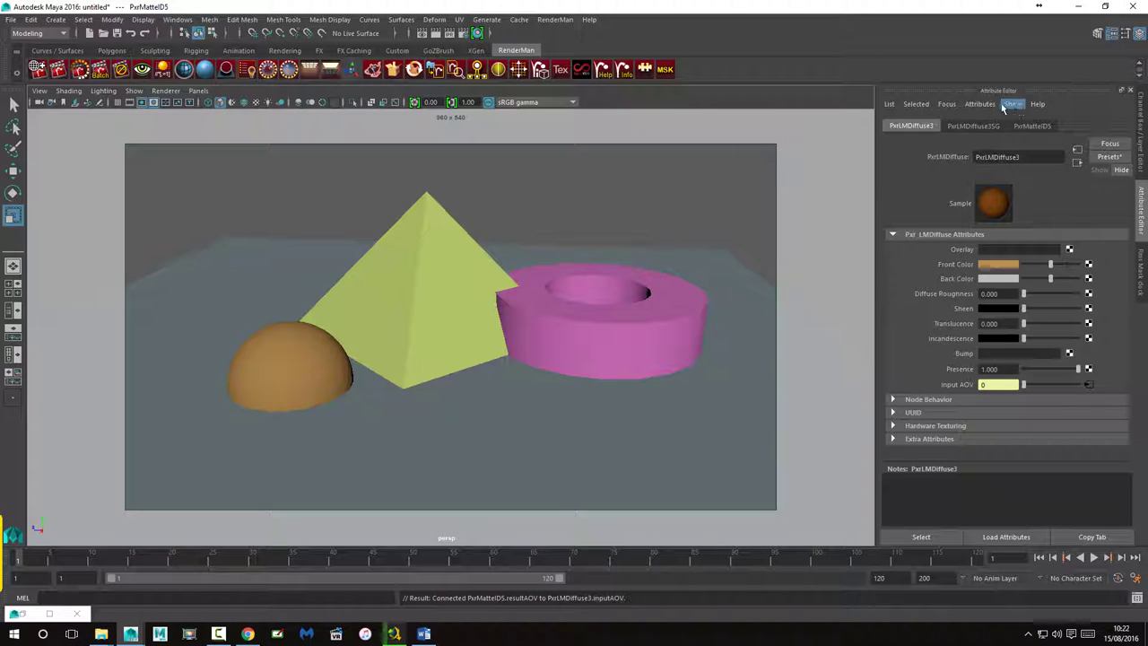
Step: Add a Matte ID 2 attribute to the PxrLMDiffuse3 material through RenderMan Manage Attributes
left_click(980, 104)
mouse_move(912, 176)
left_click(897, 182)
scroll(399, 345, "down", 3)
scroll(399, 345, "down", 3)
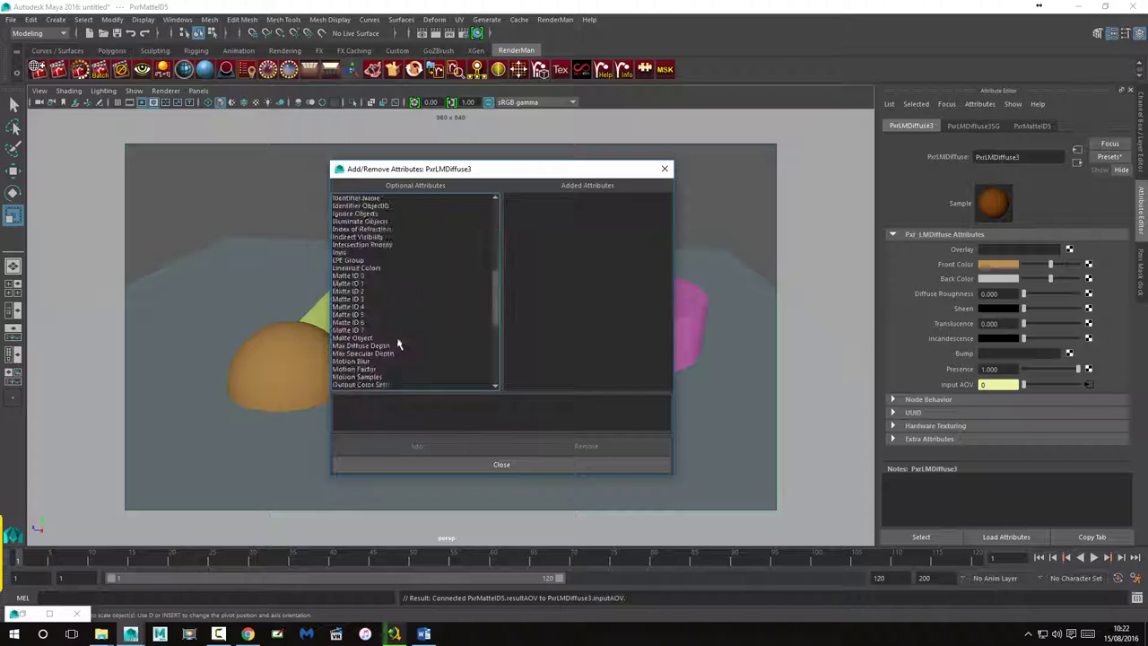
left_click(357, 291)
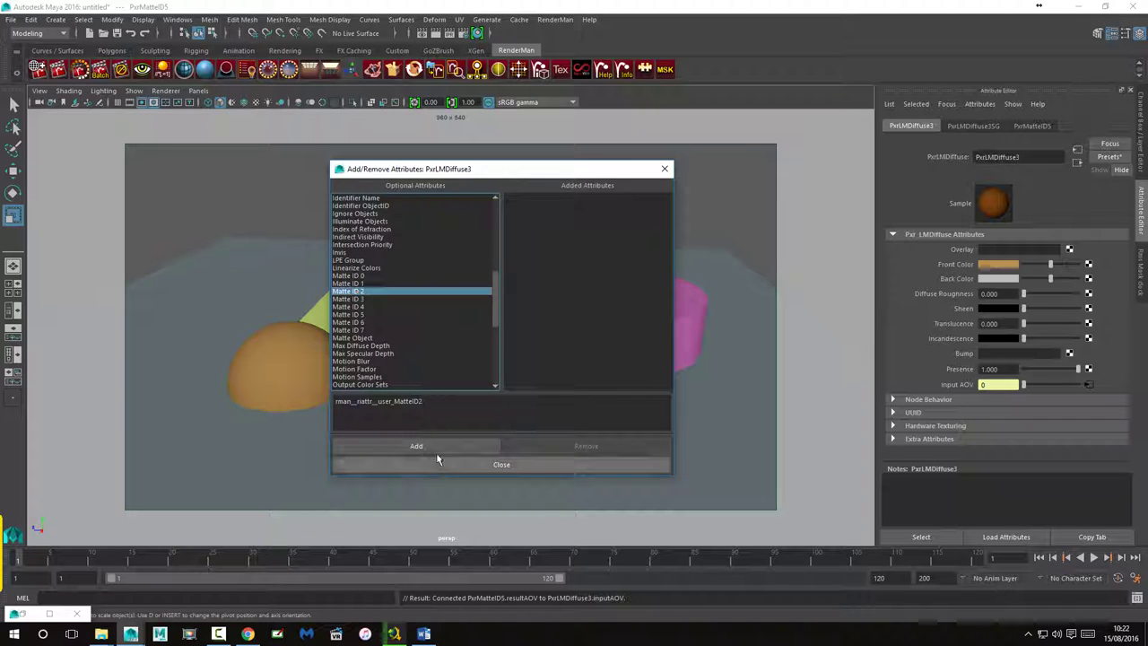
left_click(435, 445)
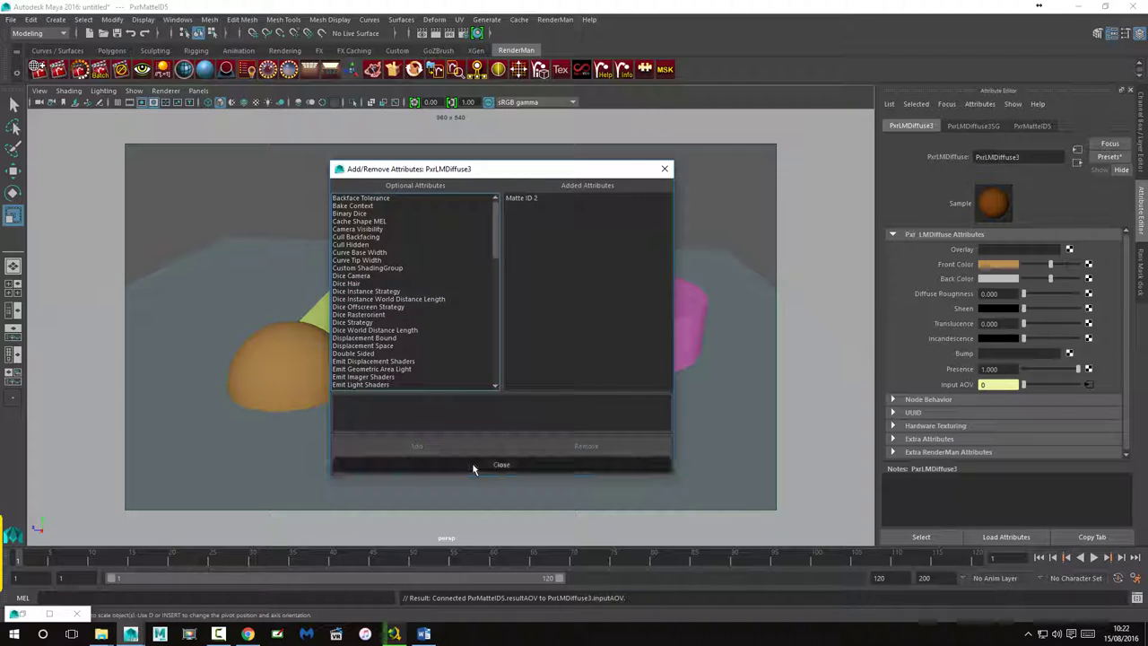
left_click(473, 464)
Step: Set Matte ID 2 under Extra RenderMan Attributes to blue
left_click(935, 451)
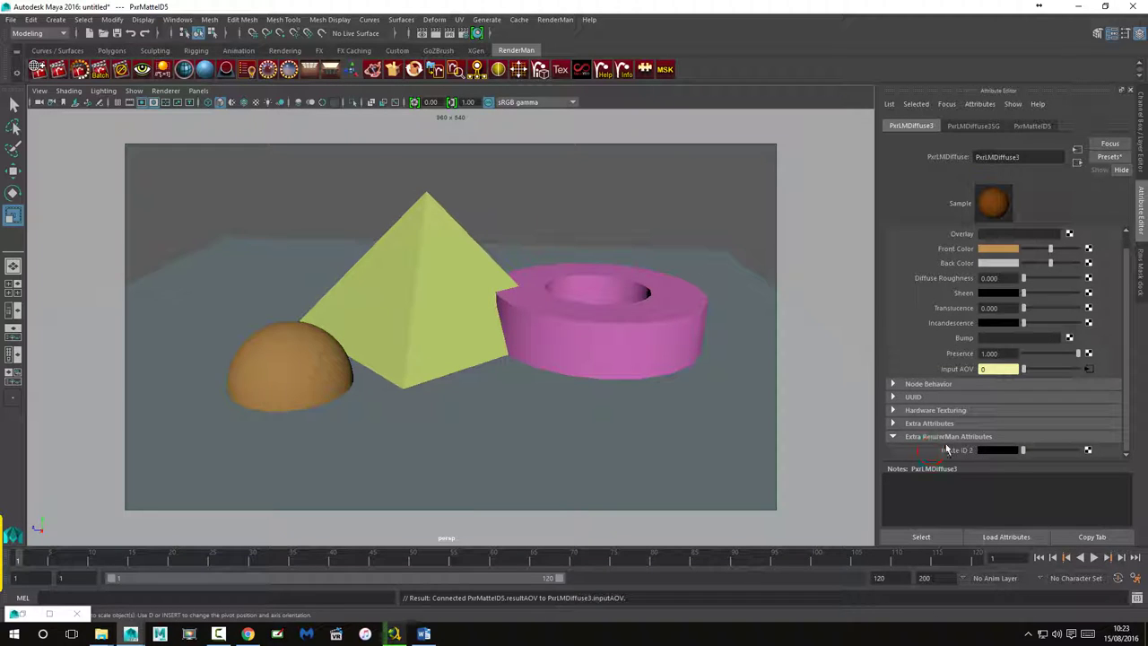
left_click(996, 451)
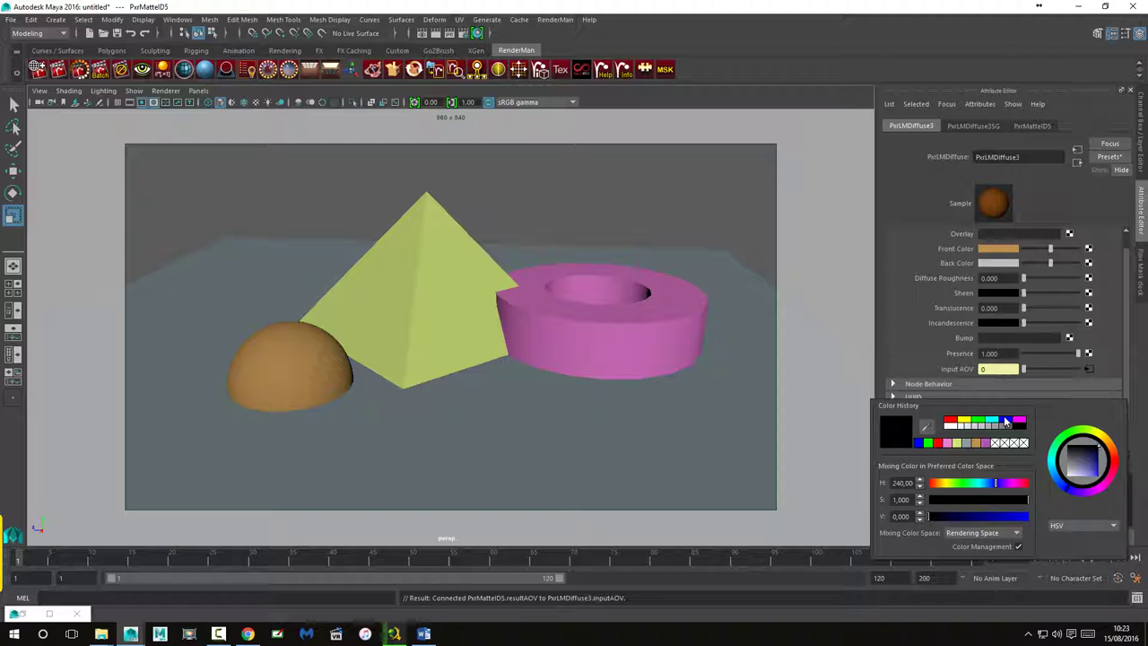
left_click(1004, 421)
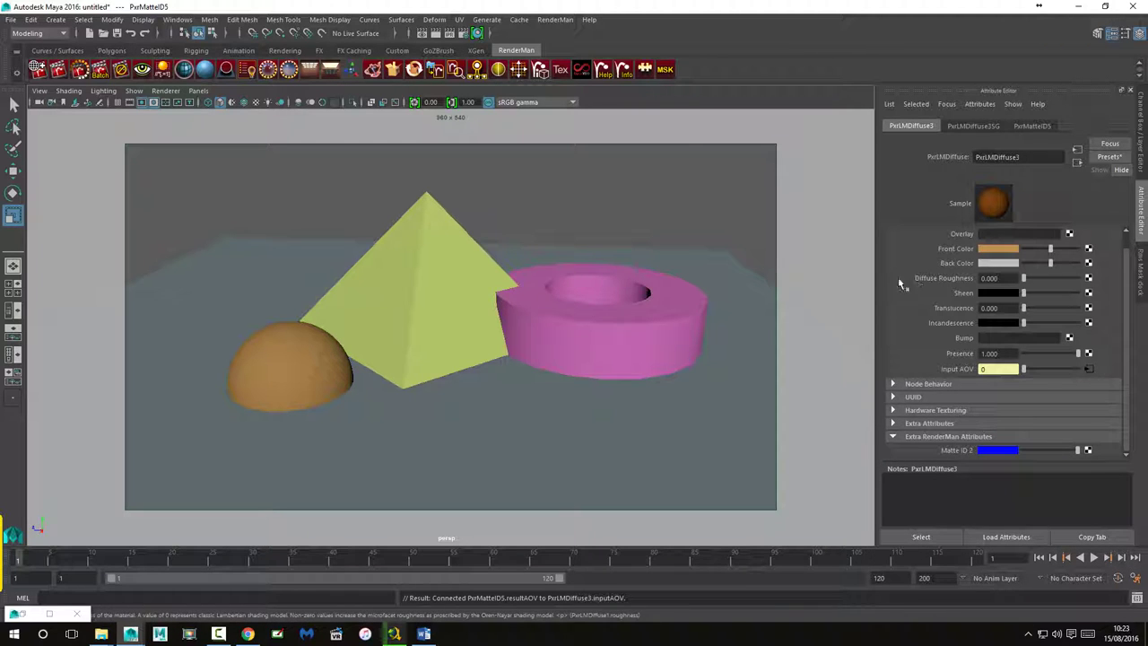
left_click(738, 197)
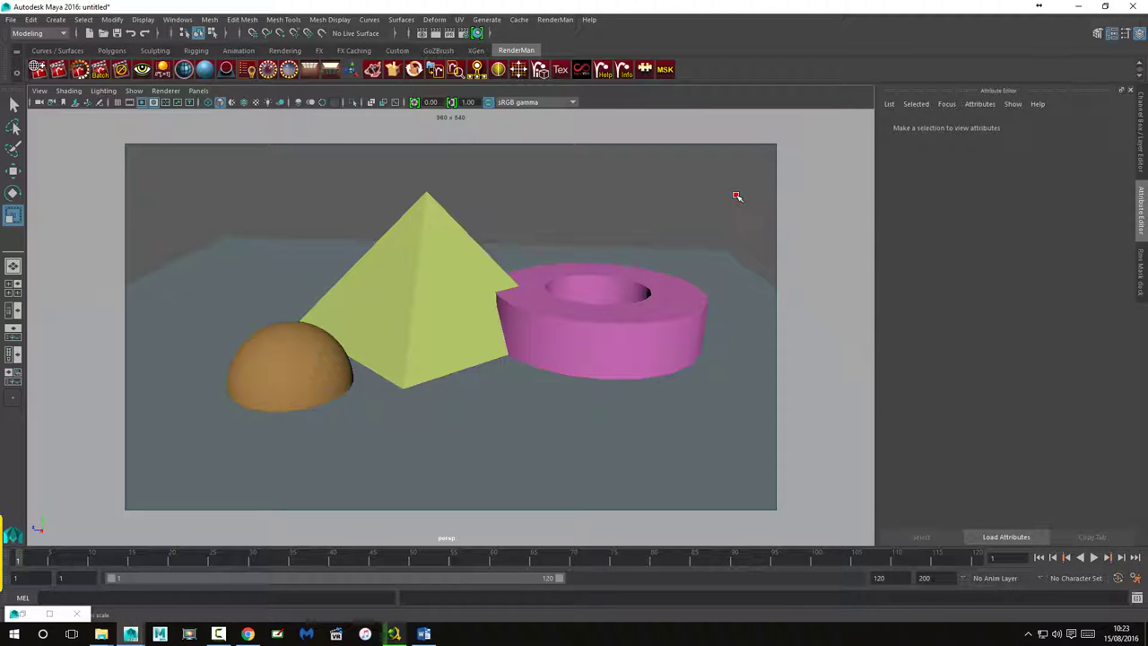
Step: Bring up RenderMan Controls on the Final render outputs
left_click(736, 196)
left_click(37, 72)
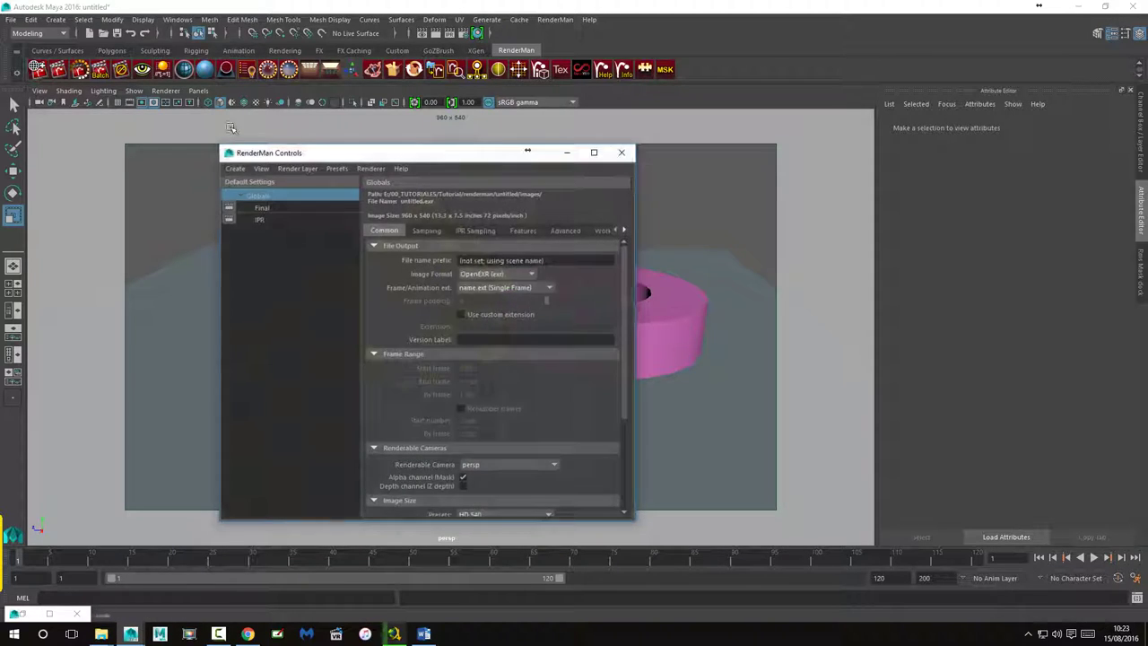
left_click_drag(341, 154, 406, 136)
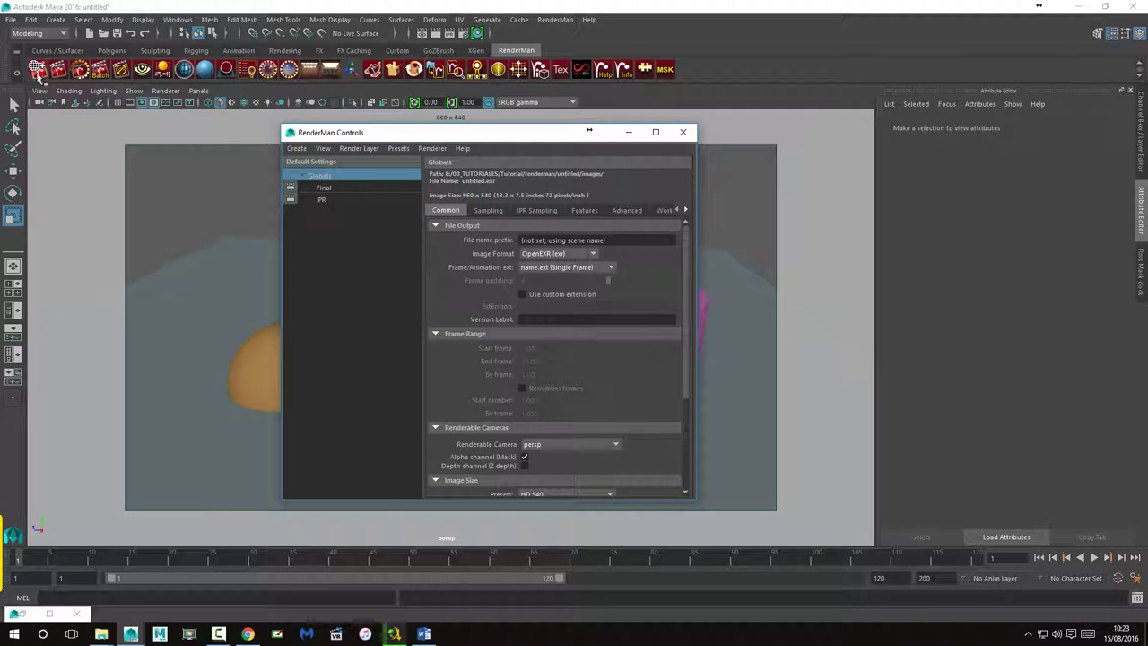
left_click(324, 190)
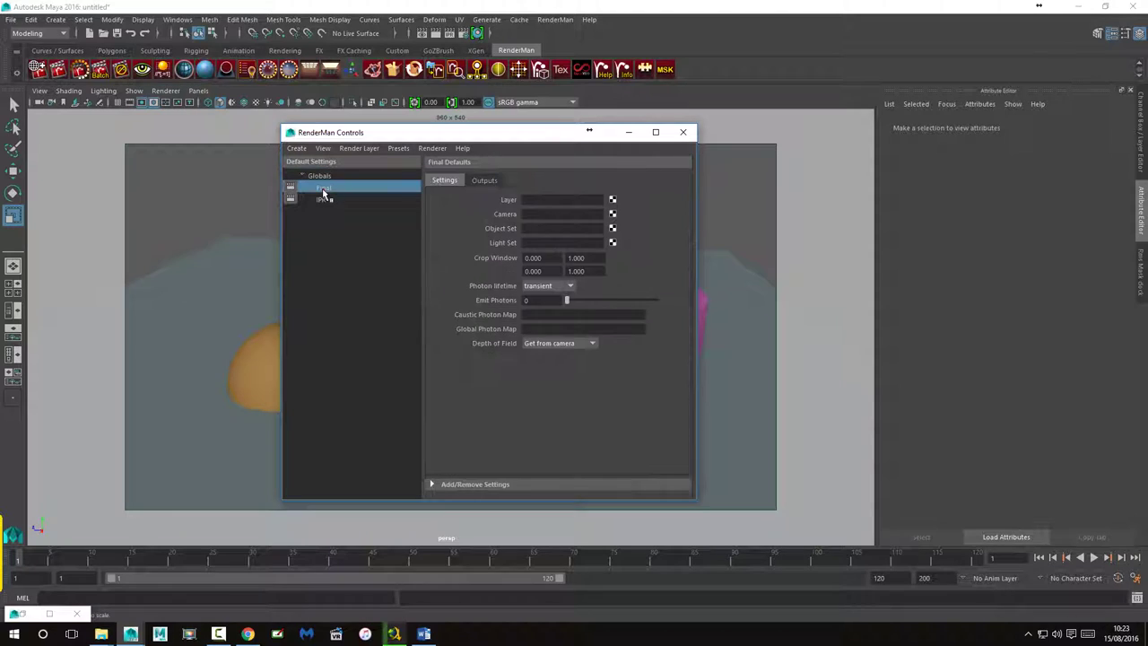
left_click(480, 181)
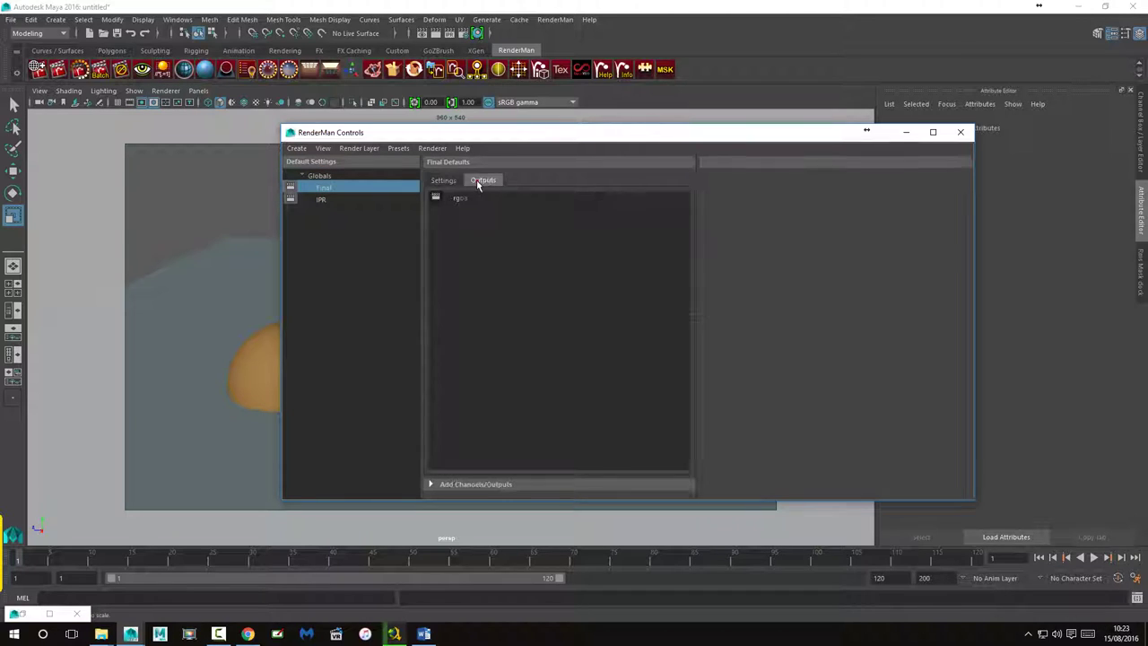
Step: Create MatteID0, MatteID1 and MatteID2 outputs from the Matte channels
left_click(499, 487)
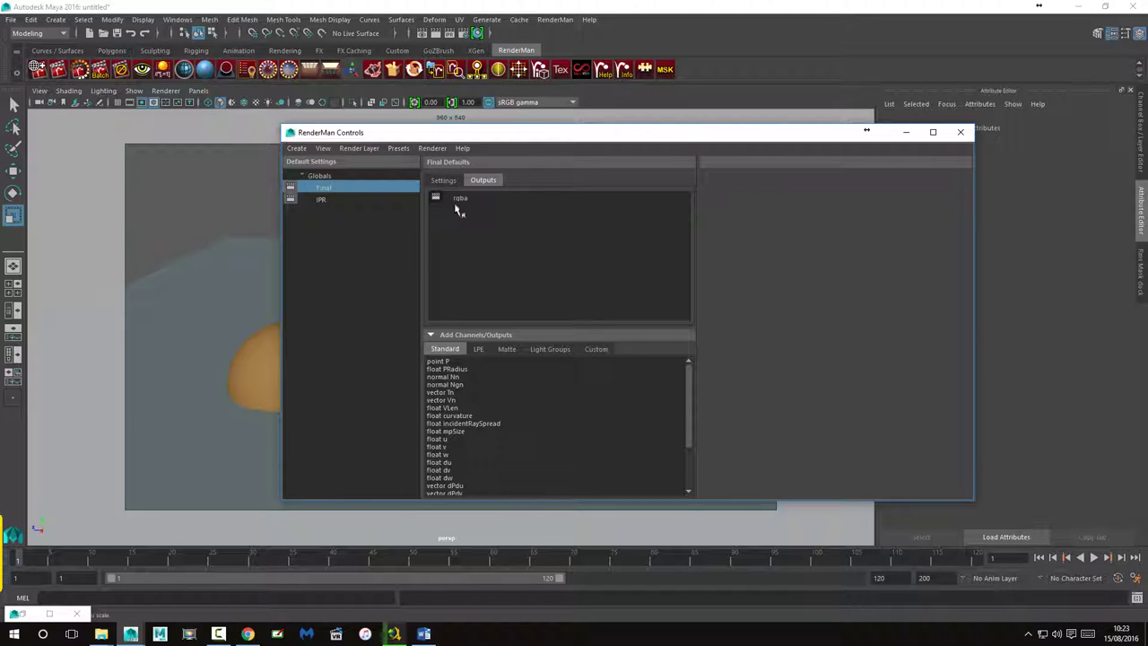
left_click(507, 349)
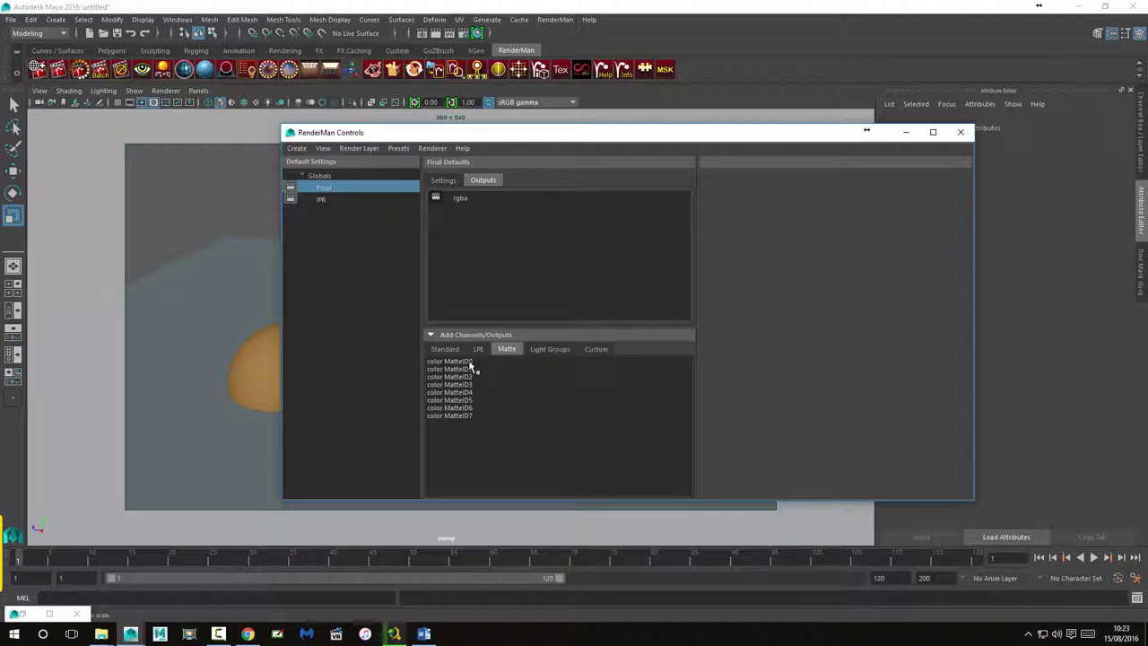
left_click_drag(473, 361, 474, 381)
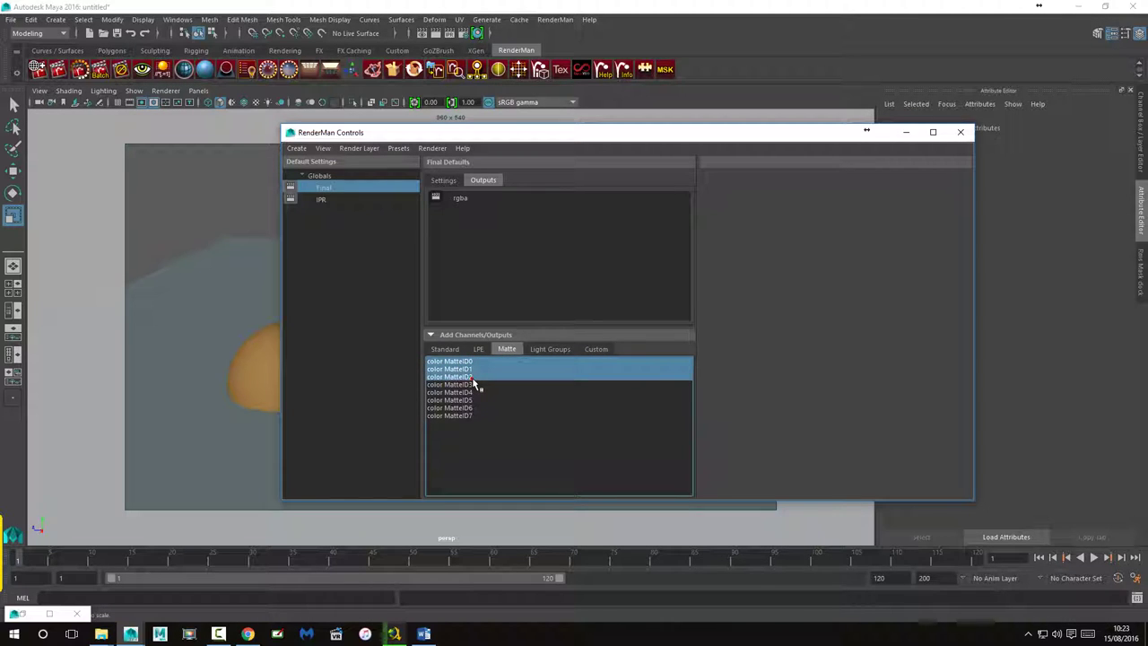
left_click(473, 378)
right_click(464, 370)
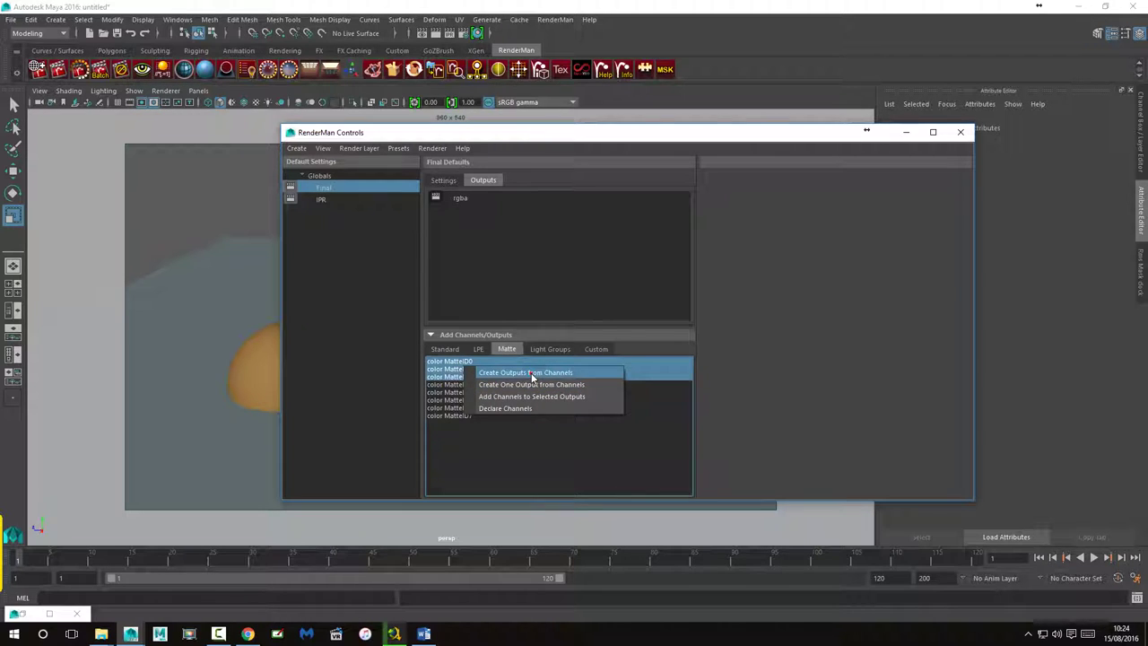
left_click(533, 374)
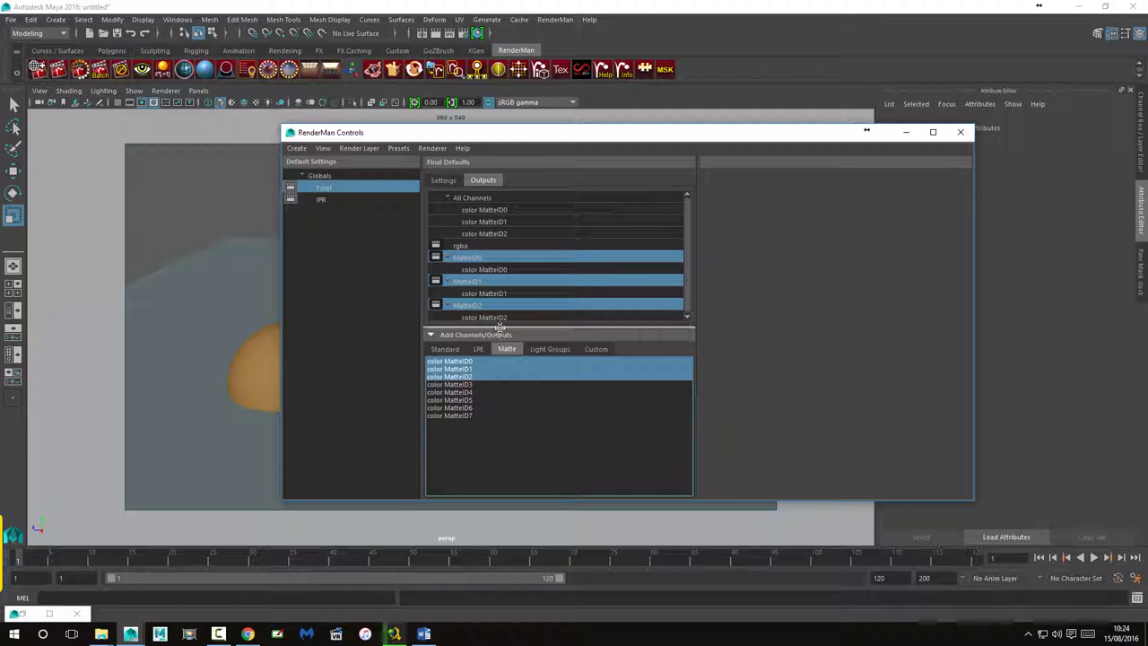
left_click_drag(493, 330, 494, 371)
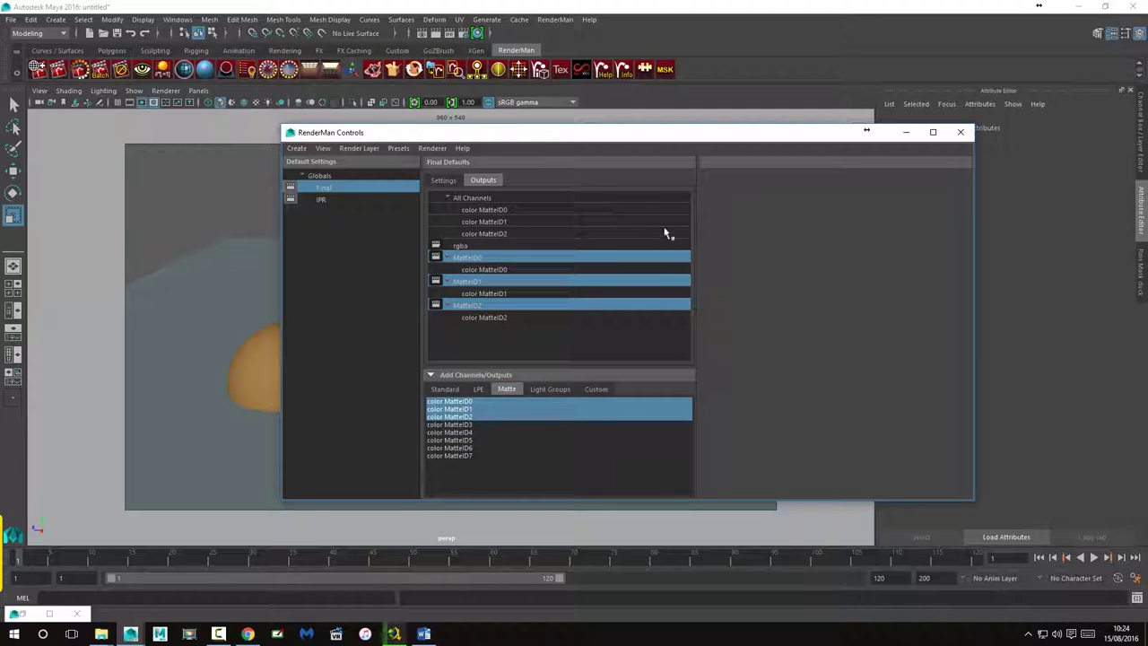
left_click(960, 132)
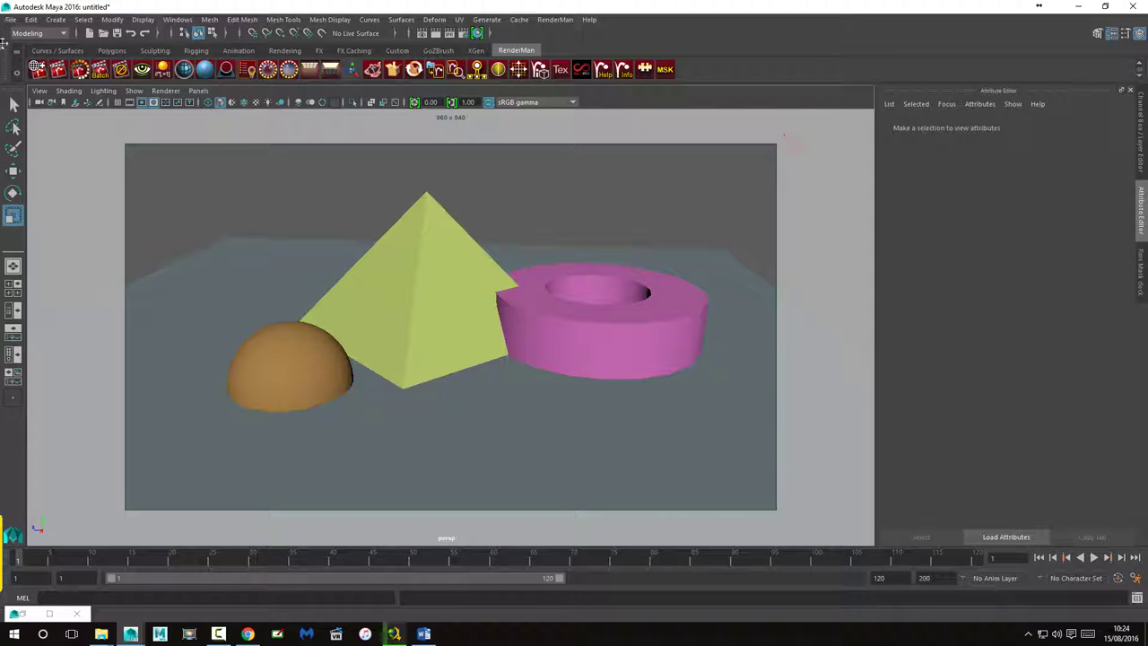
Step: Save the scene as Canales Mascara.ma with File > Save Scene As
left_click(12, 20)
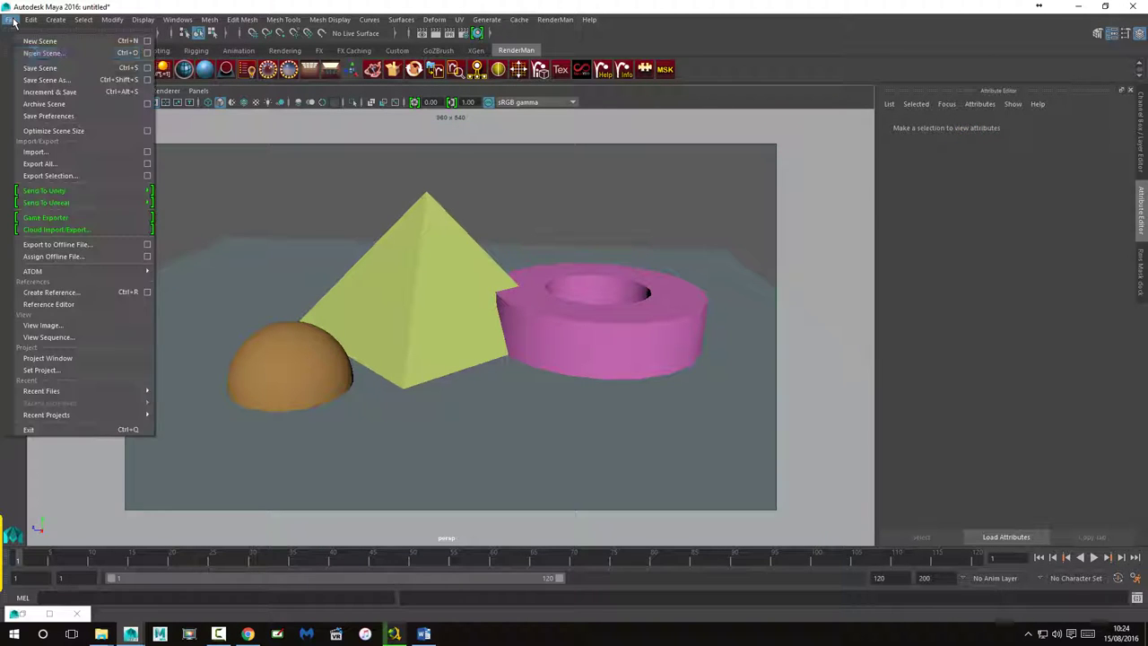
left_click(40, 74)
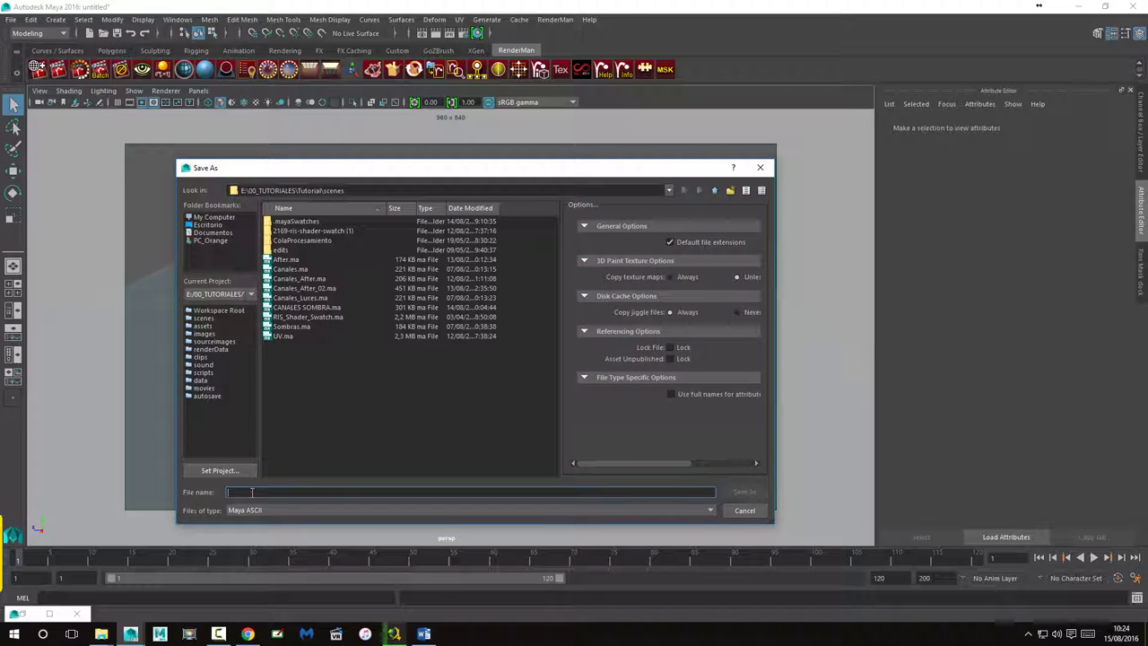
type("Canales")
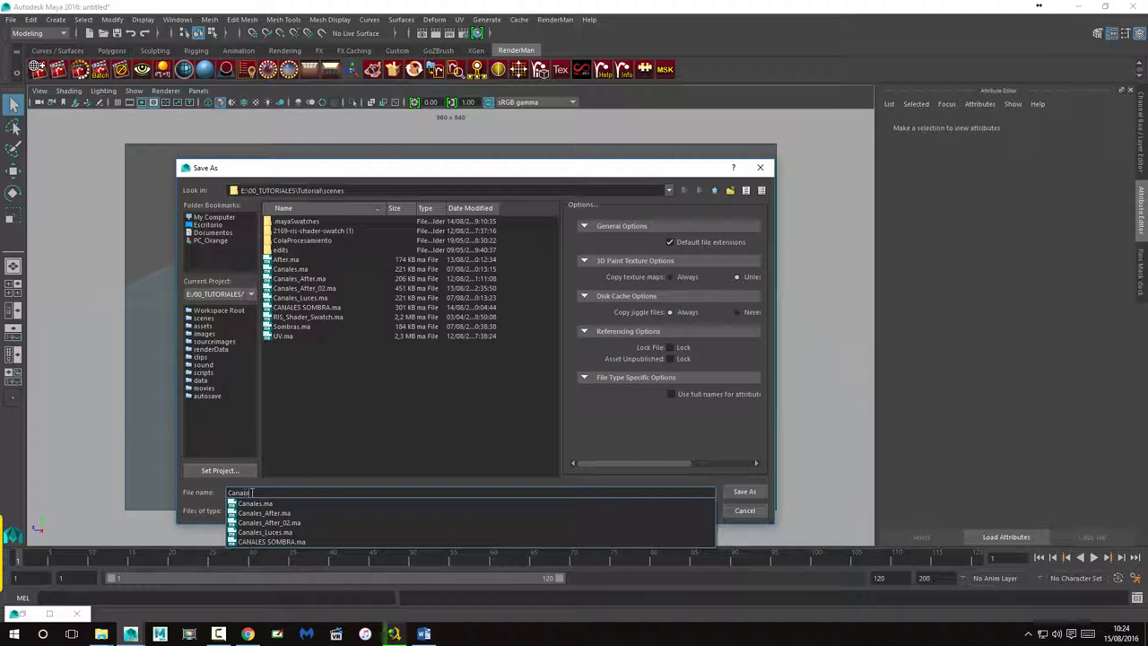
type(" Mascara")
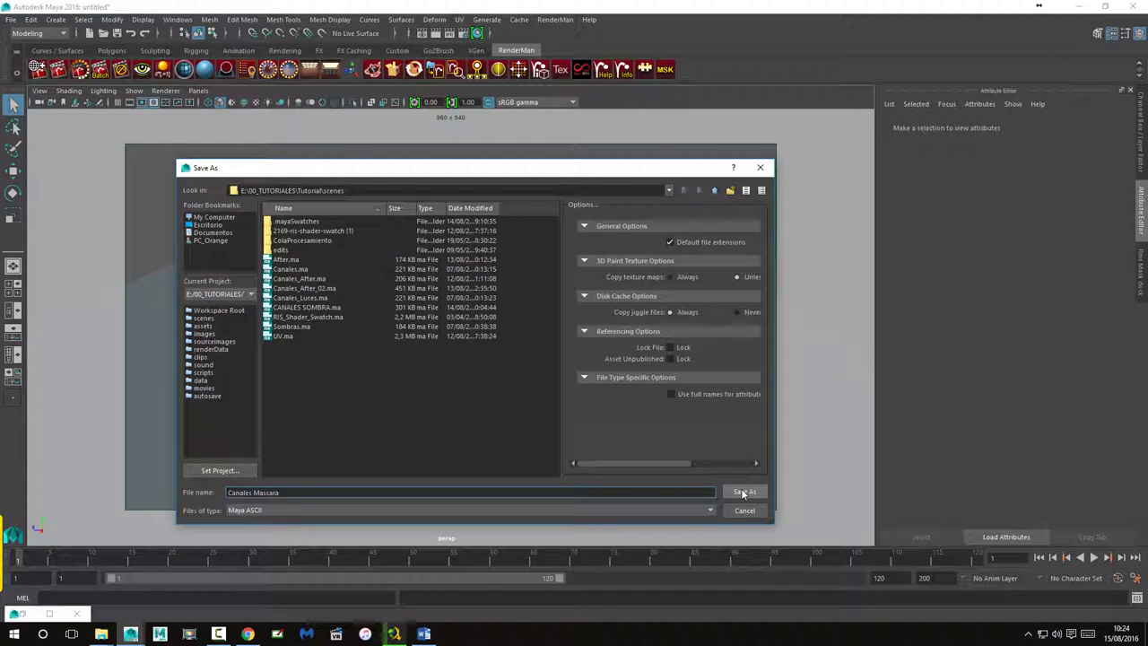
left_click(743, 493)
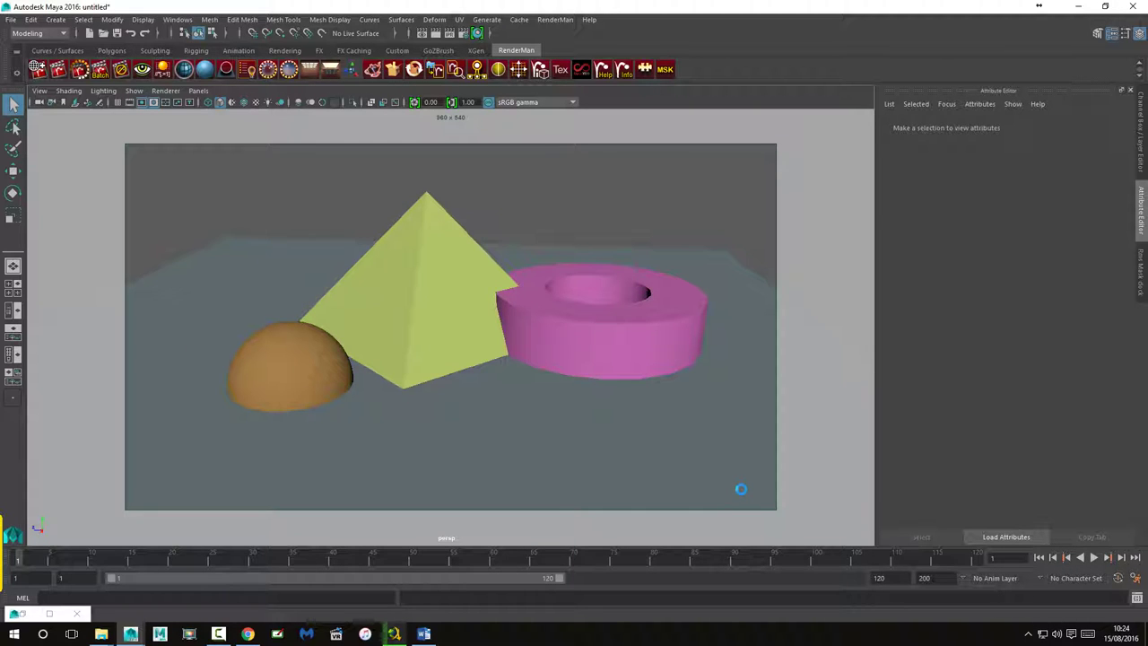
Step: Add an environment map light to the scene
key("r")
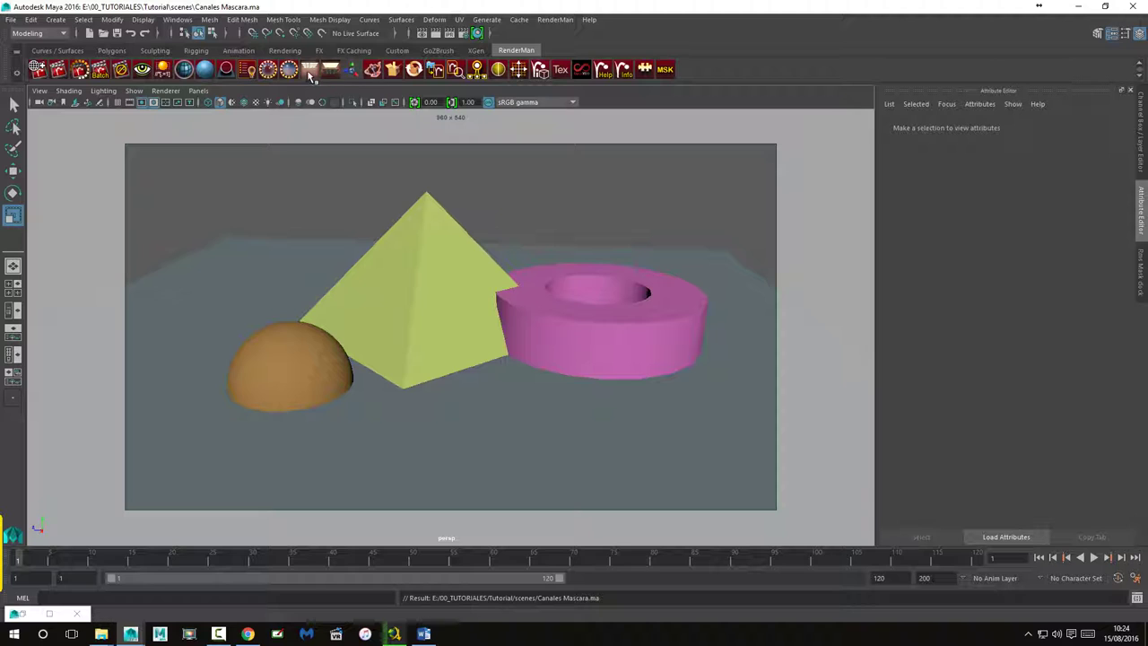
left_click(267, 71)
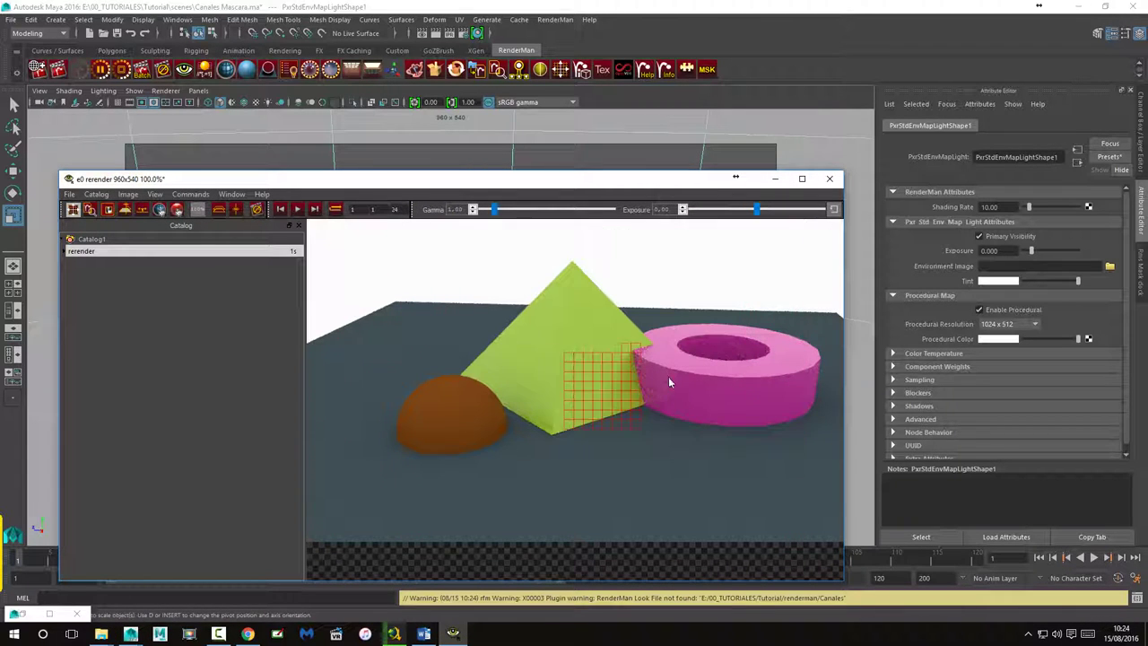
left_click(676, 378)
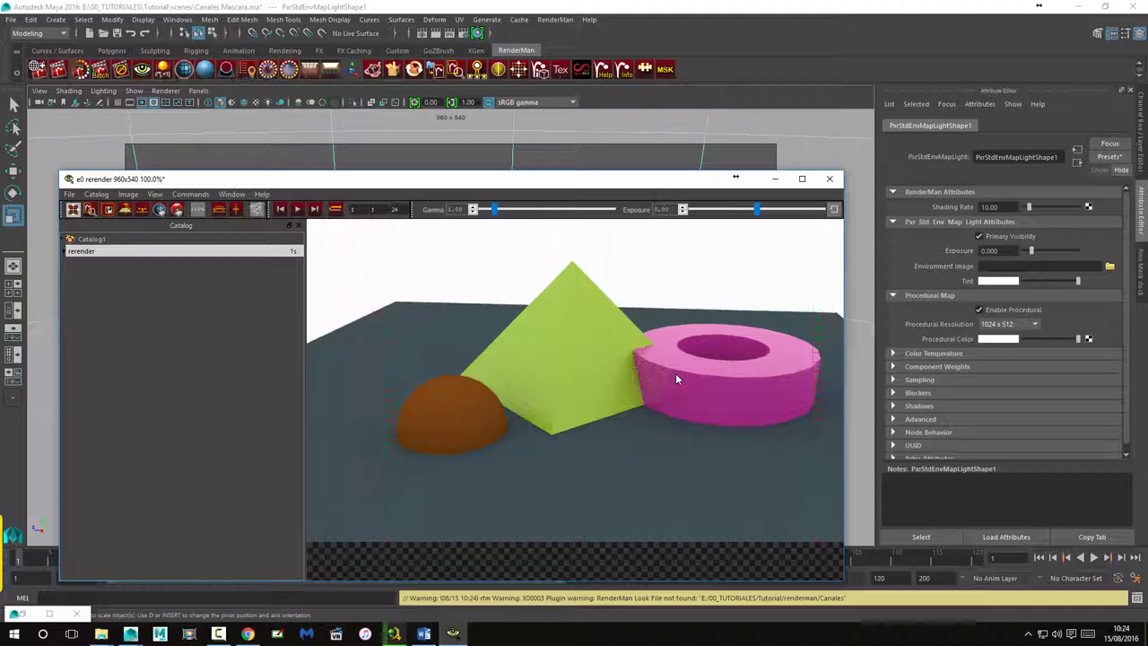
Step: Pick the latest rerender in the catalog, then close Render View discarding the session
left_click(67, 251)
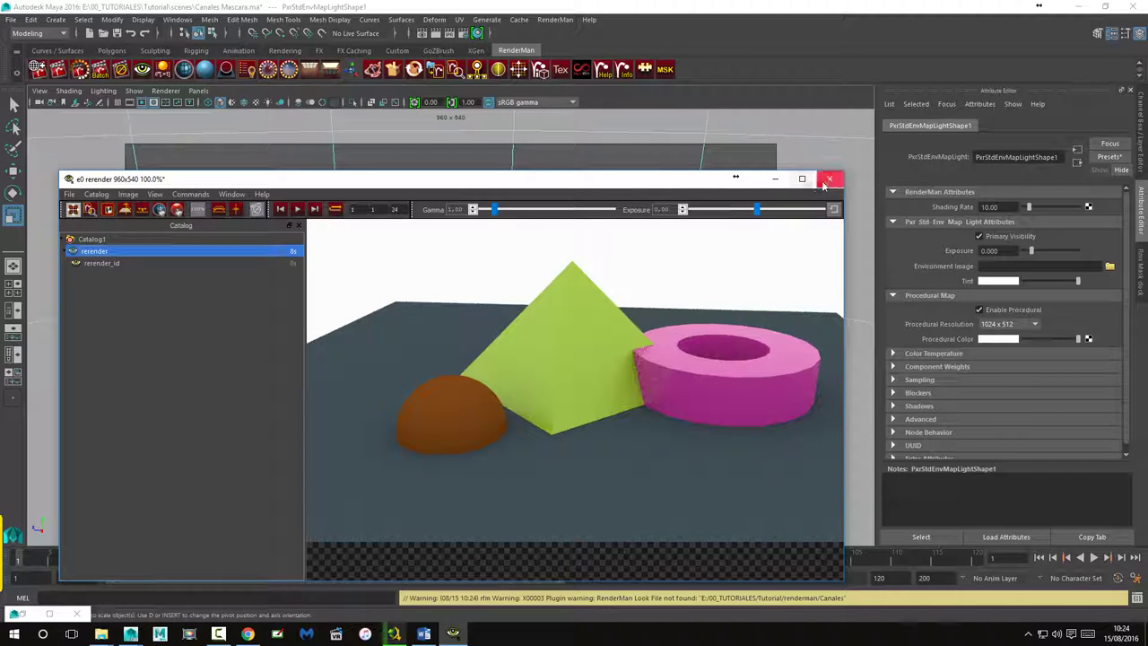
left_click(829, 179)
left_click(615, 334)
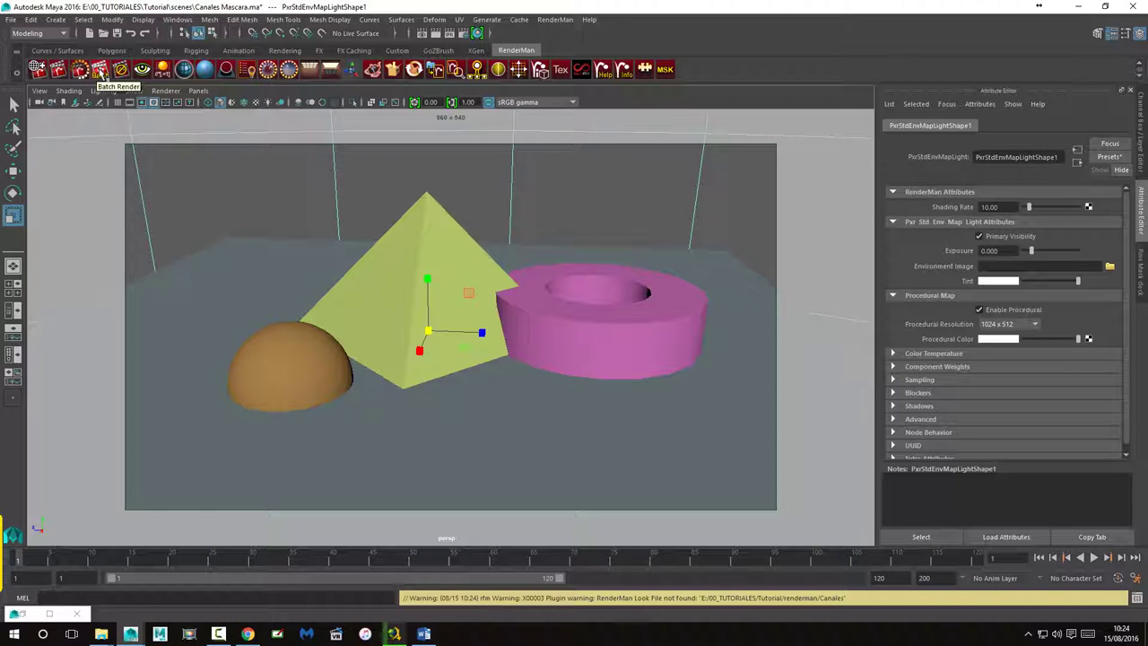
Step: Set RenderMan Max Samples to 16 and batch render, following the log
left_click(476, 34)
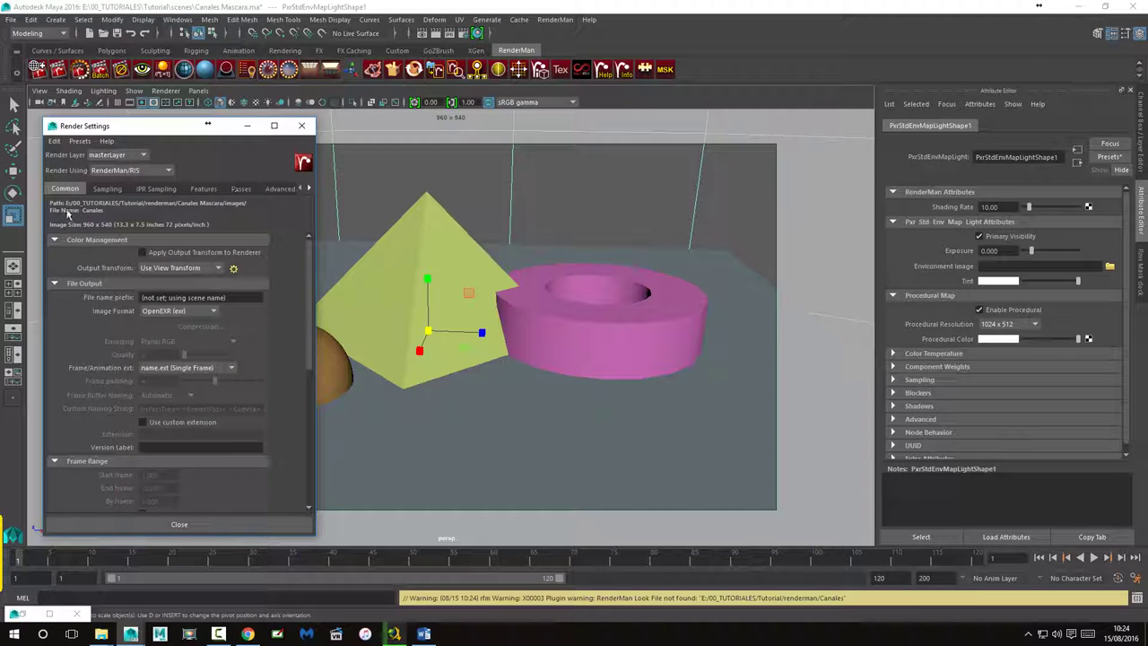
left_click(117, 191)
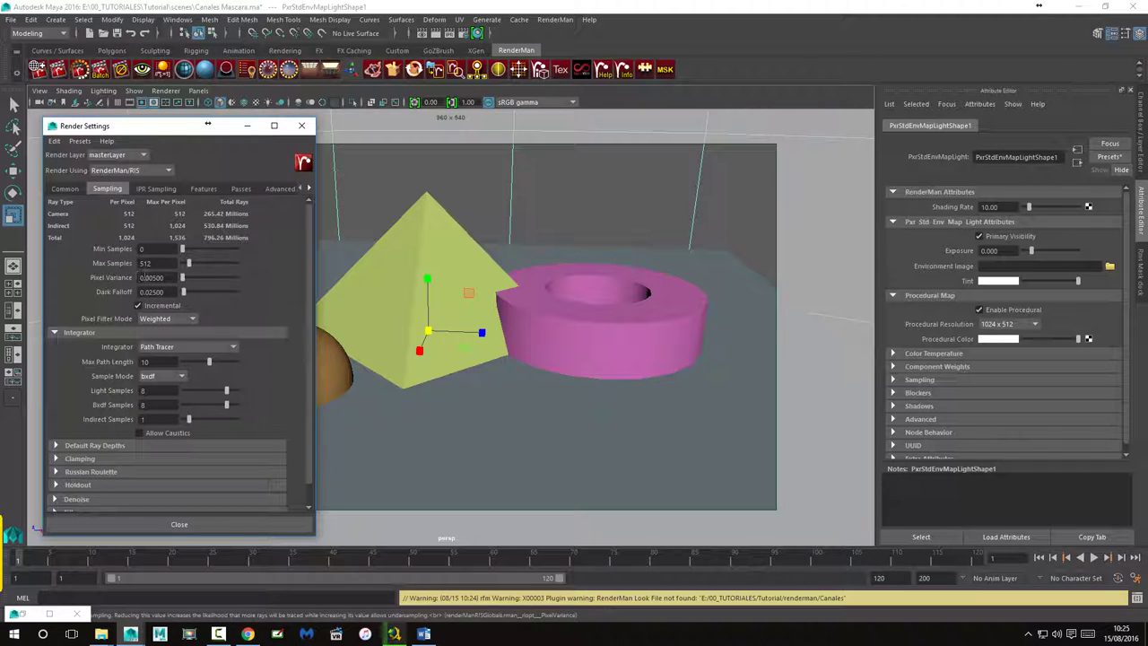
left_click(145, 263)
type("16")
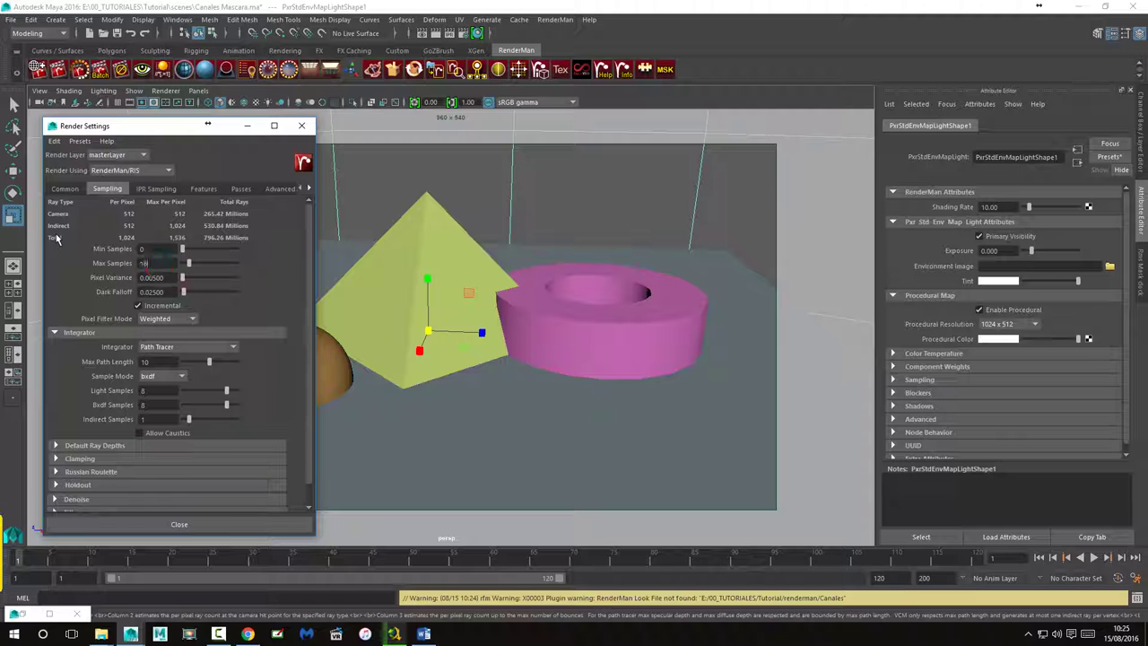
key("Return")
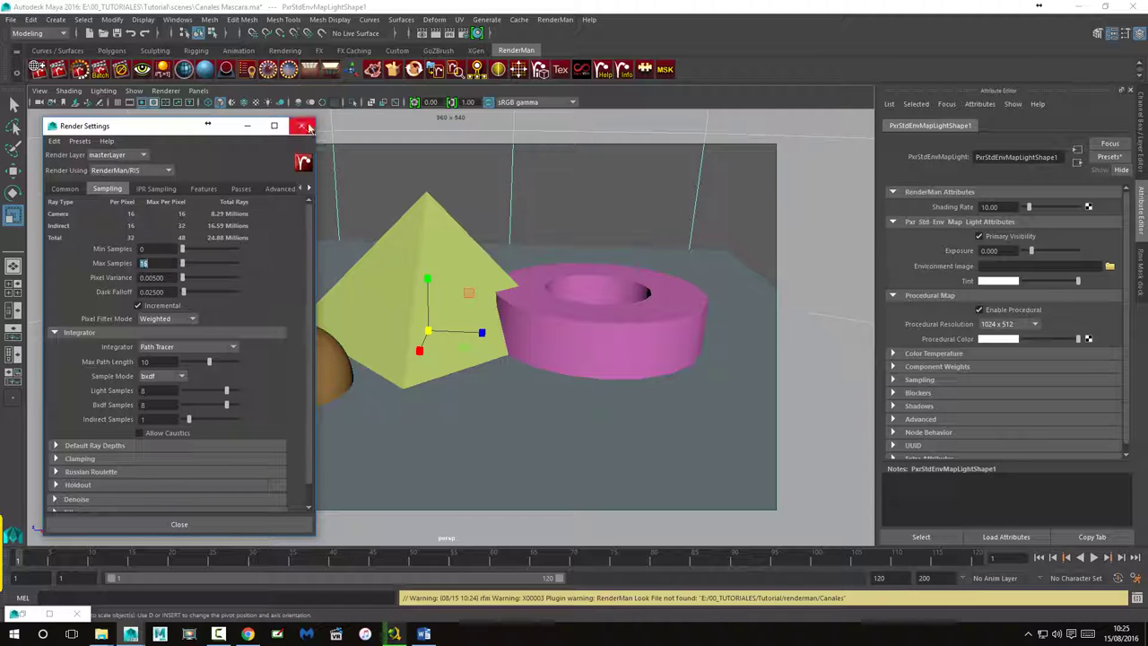
left_click(301, 126)
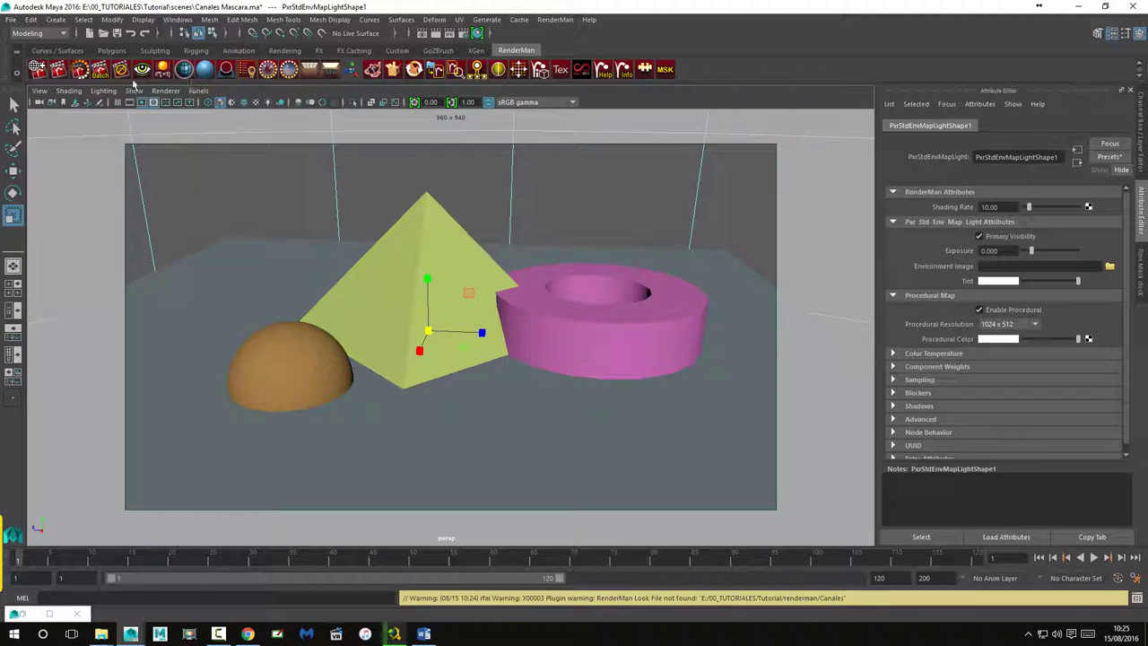
left_click(100, 69)
left_click(1135, 598)
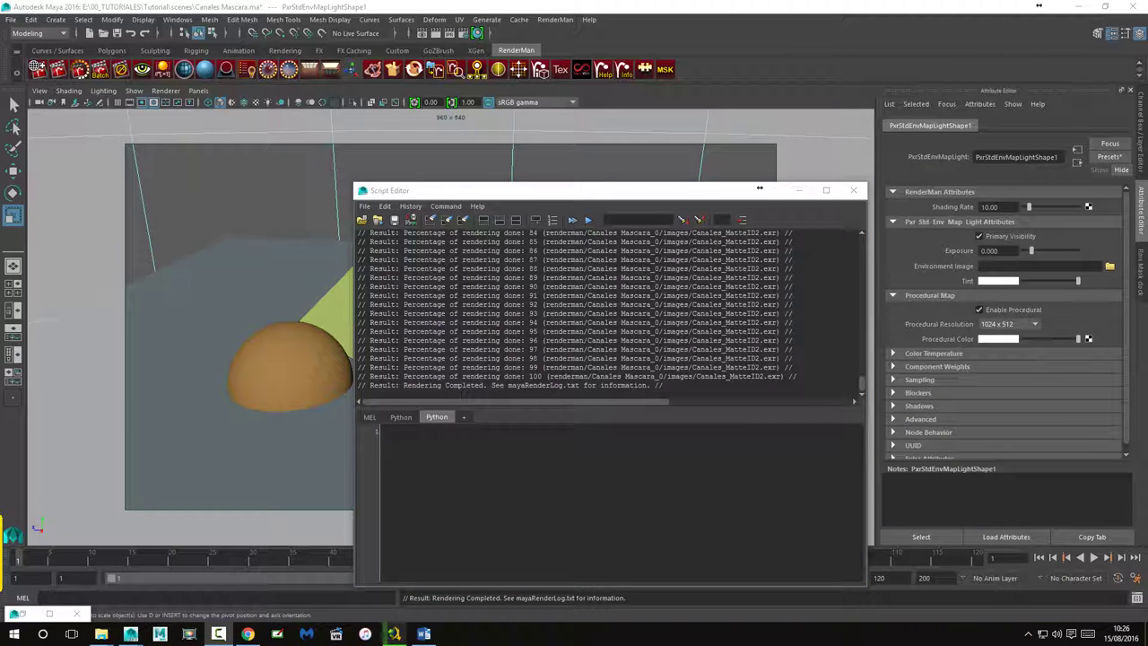
Step: Browse from Tutorial into renderman > Canales Mascara_0 > images to list the four EXR renders
left_click(101, 634)
left_click_drag(1032, 194, 481, 176)
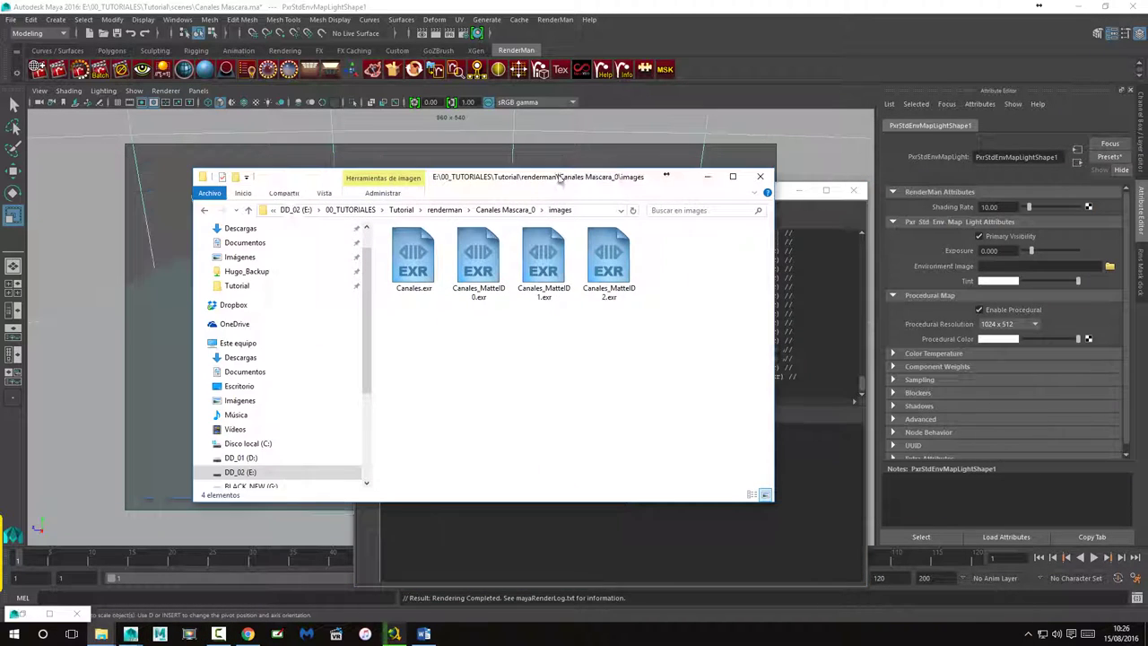
left_click(403, 210)
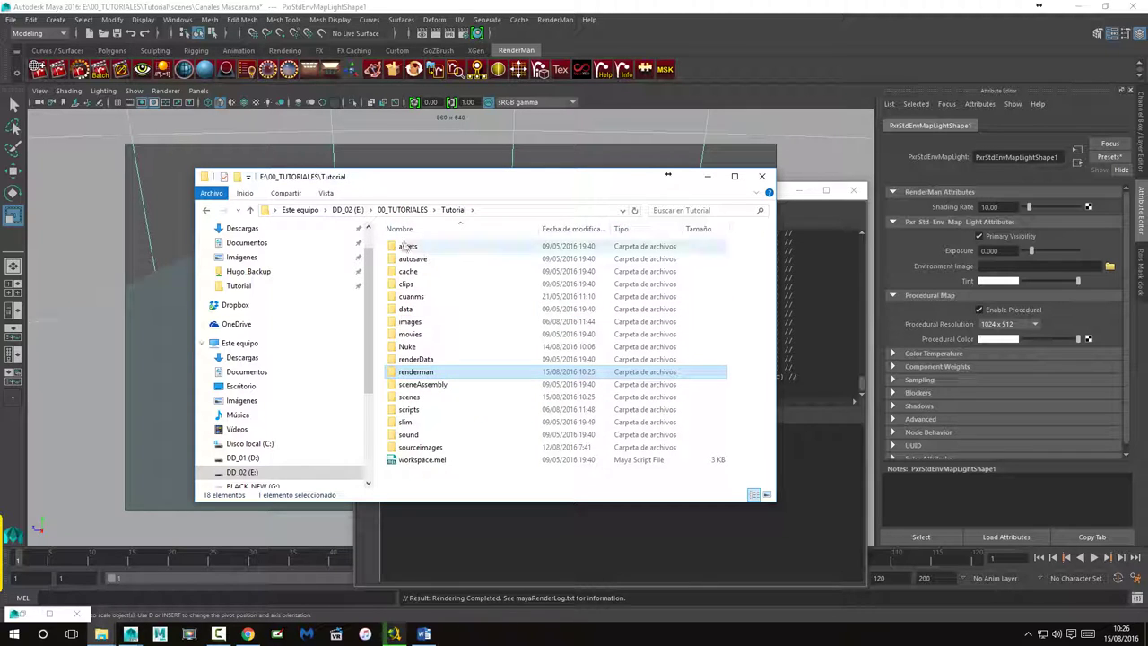
double_click(415, 371)
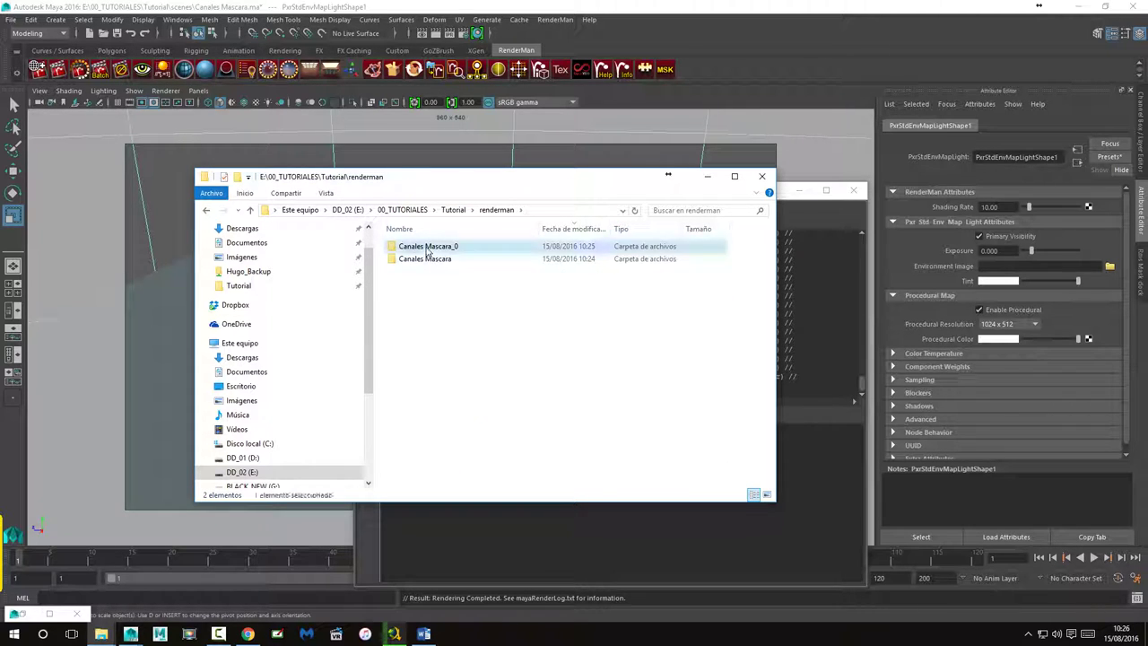
double_click(425, 248)
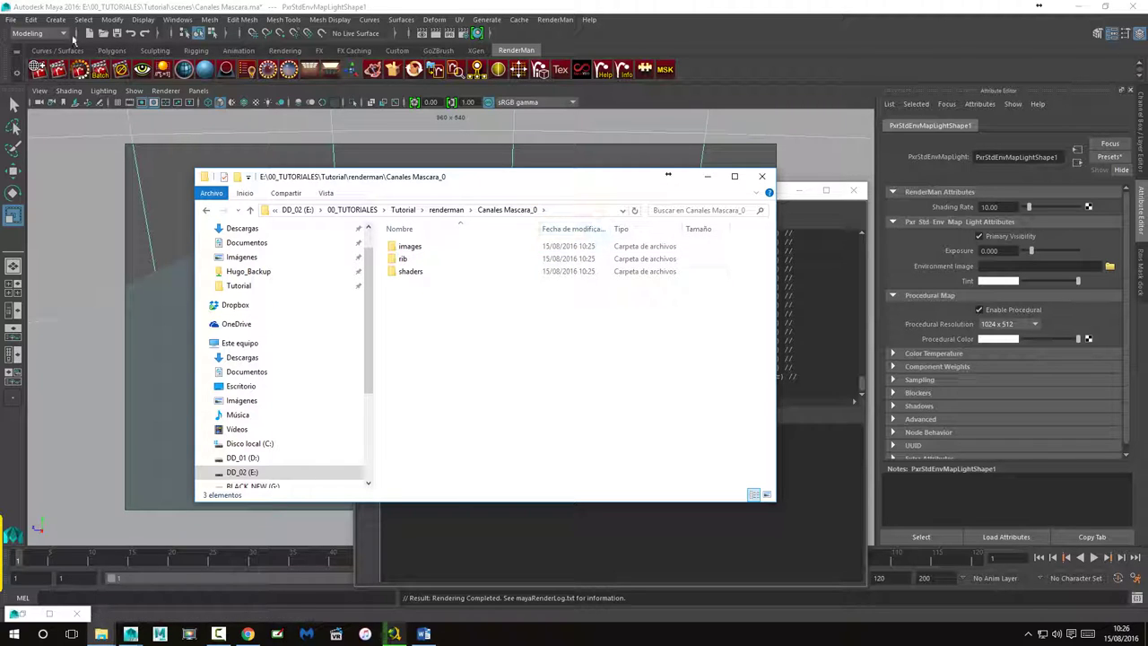
double_click(423, 248)
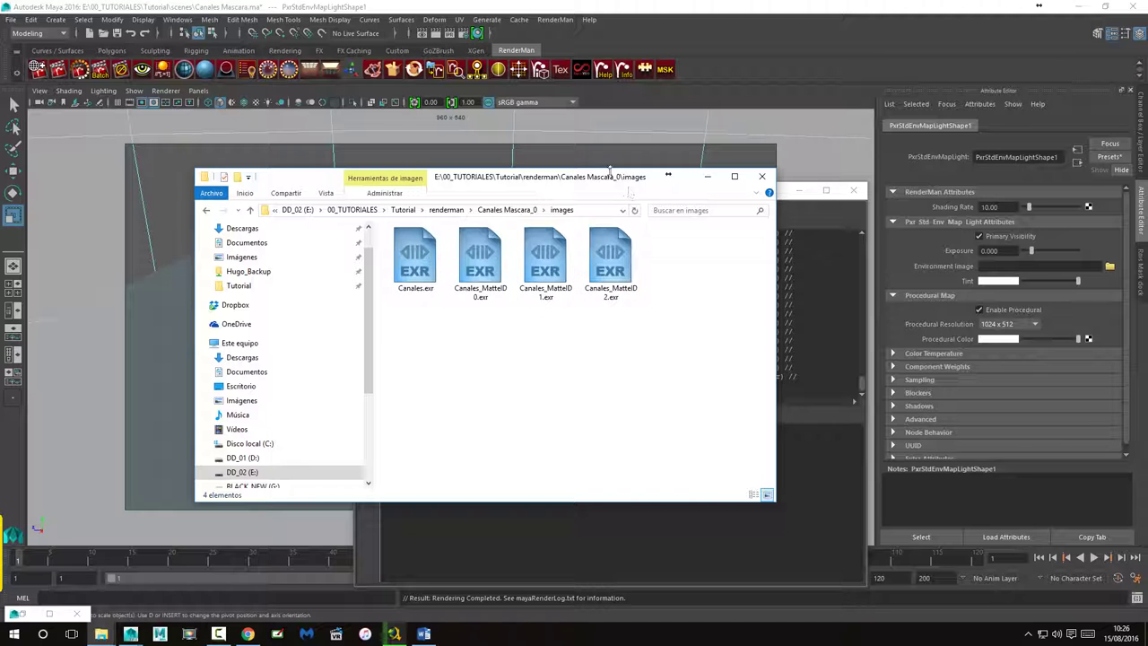
left_click_drag(610, 170, 756, 172)
left_click(261, 477)
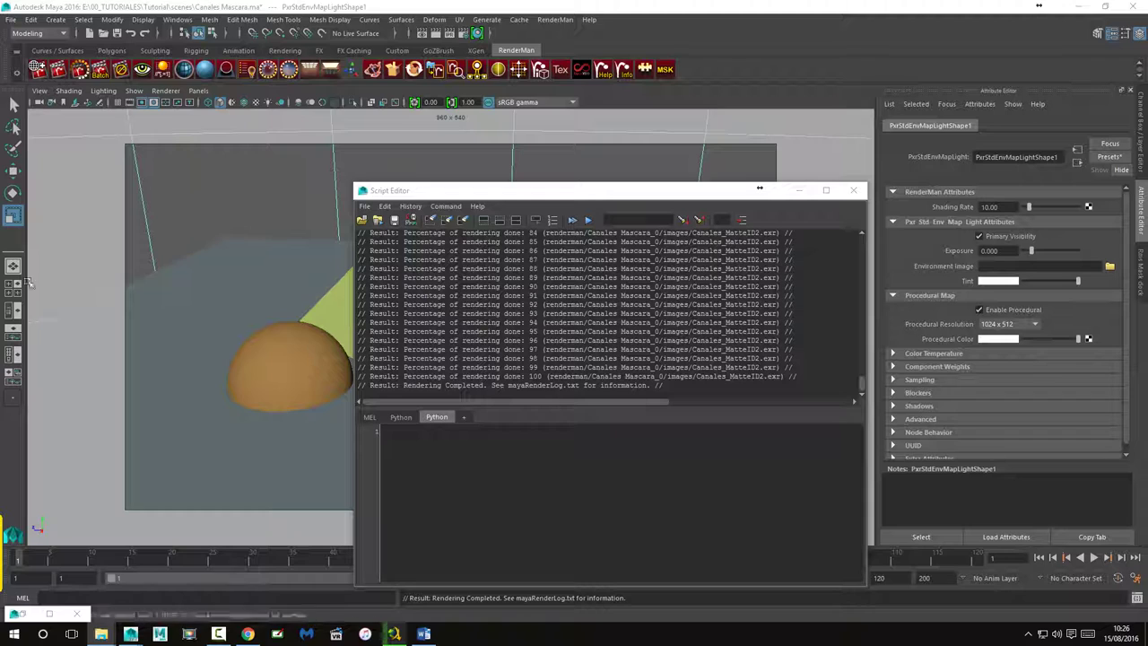
left_click(14, 634)
Step: Launch NukeX and import the four EXR renders as Read nodes
left_click(175, 377)
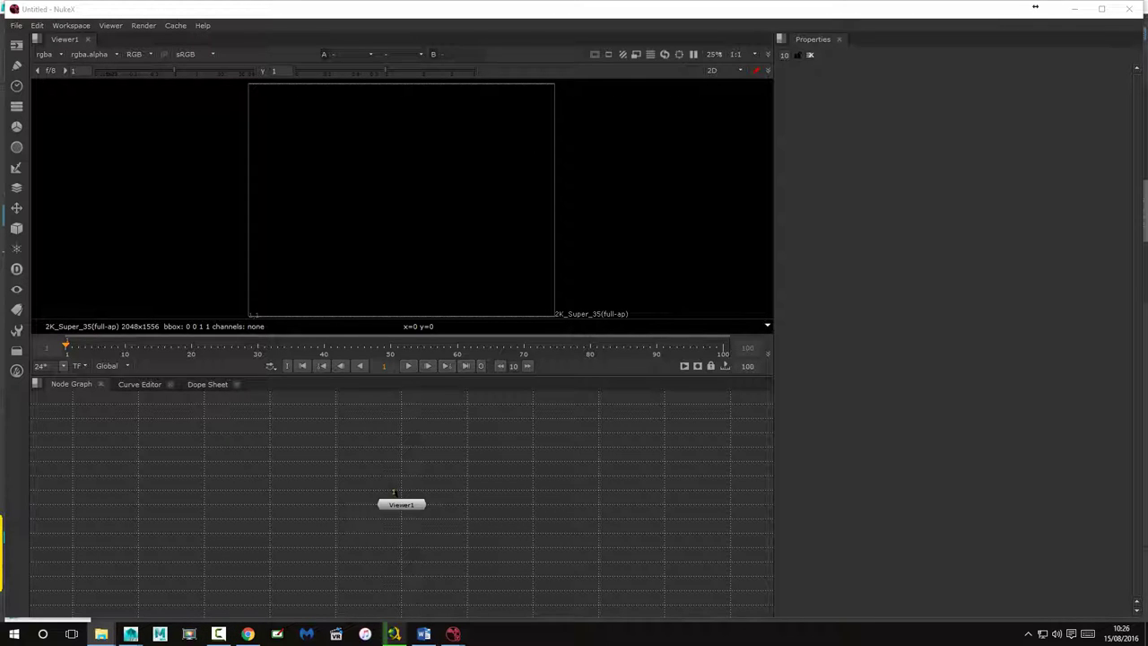
left_click_drag(1068, 88, 511, 115)
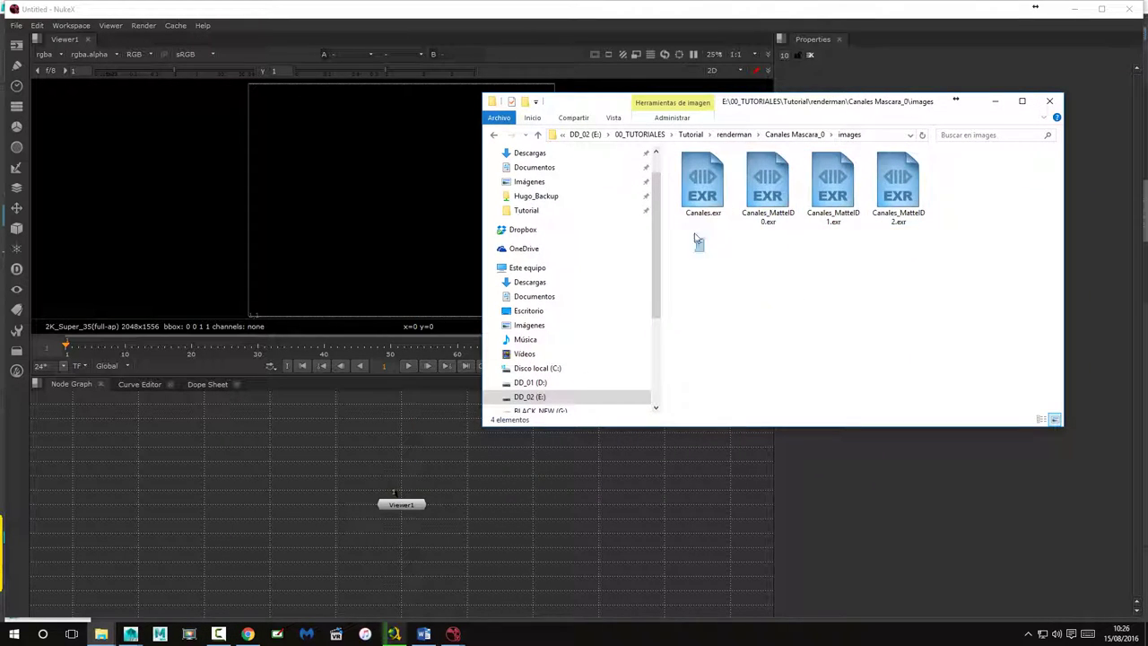
mouse_move(697, 238)
left_mouse_down()
mouse_move(924, 148)
mouse_move(406, 439)
left_mouse_up()
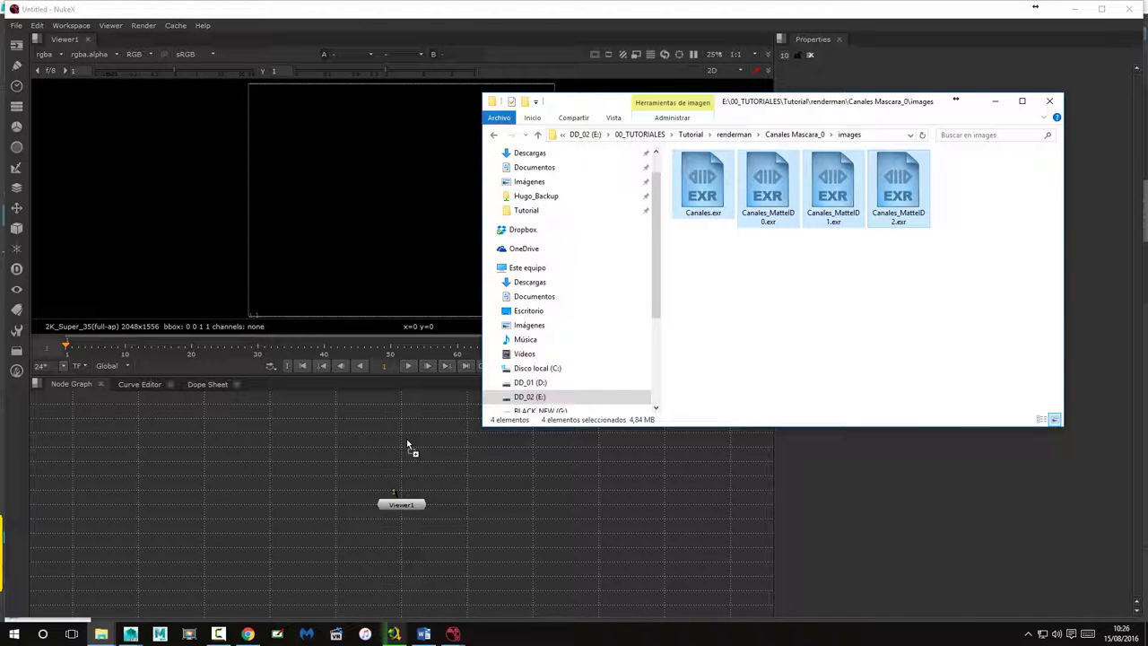
left_click(956, 98)
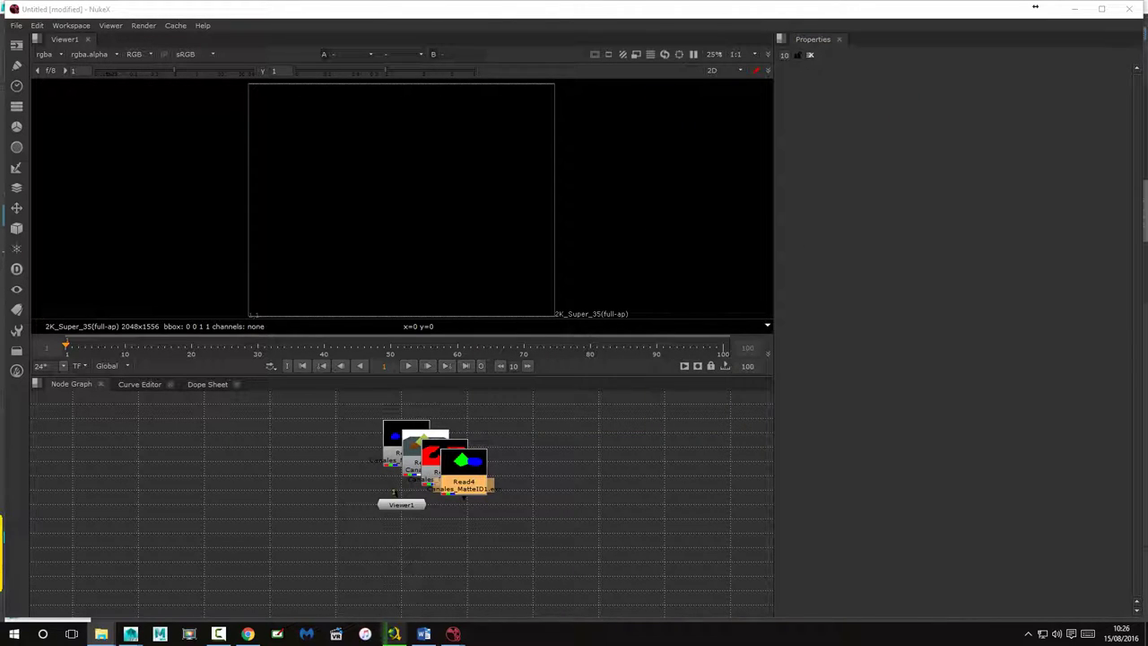
Step: Pull the Read2 beauty and Read1 out of the stack, viewing each
left_click(539, 460)
left_click_drag(414, 443, 211, 438)
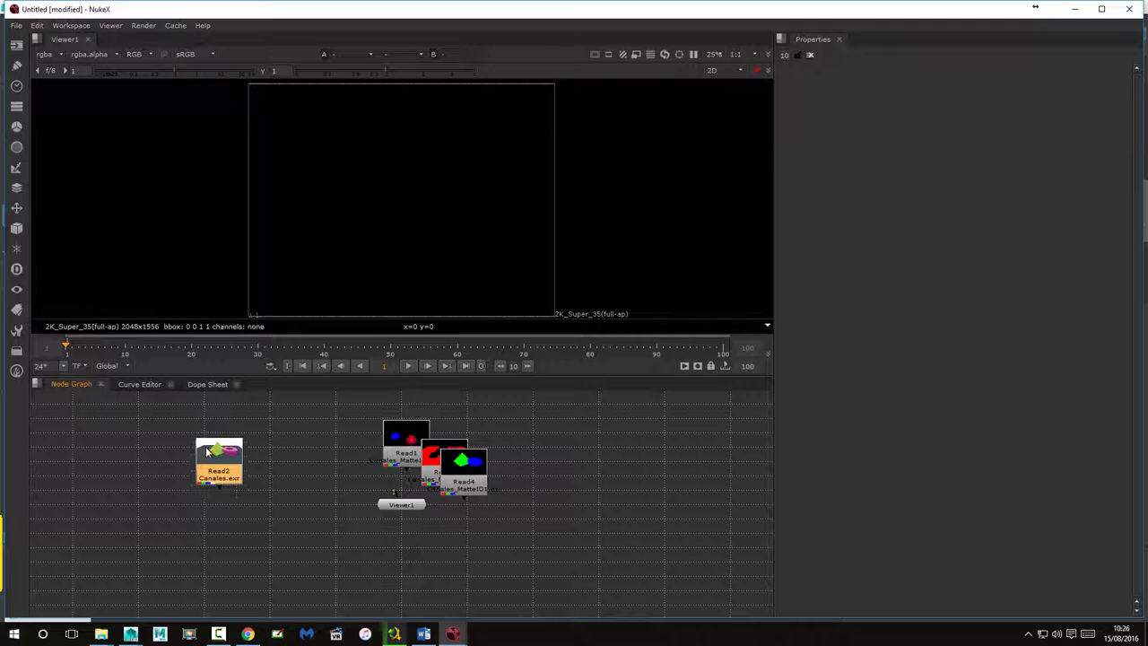
key("1")
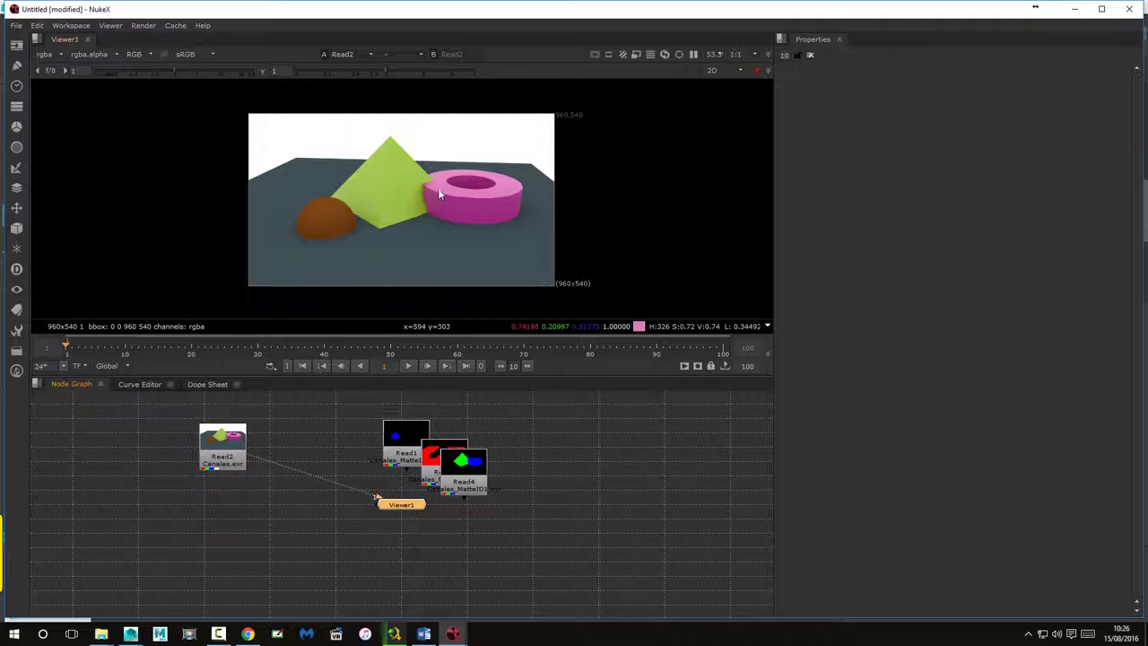
left_click_drag(406, 509, 392, 552)
left_click_drag(406, 440, 315, 444)
key("1")
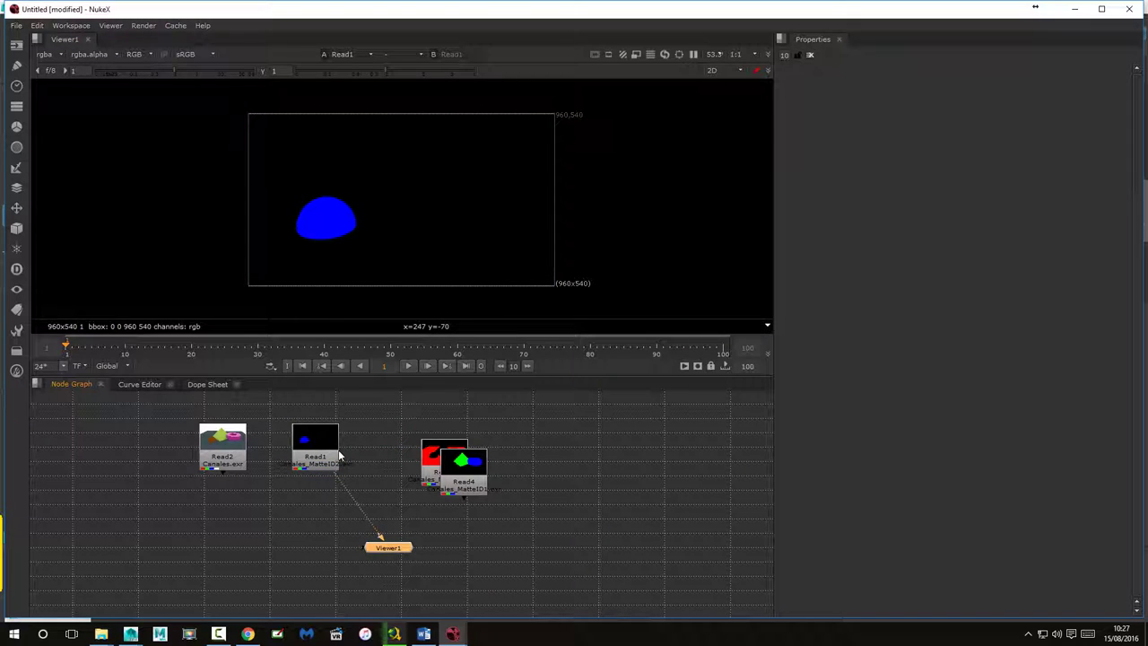
Step: Place Read3, Read4 and Read1 in a row beside the beauty, previewing each matte
left_click_drag(325, 453, 650, 451)
left_click_drag(461, 481, 514, 458)
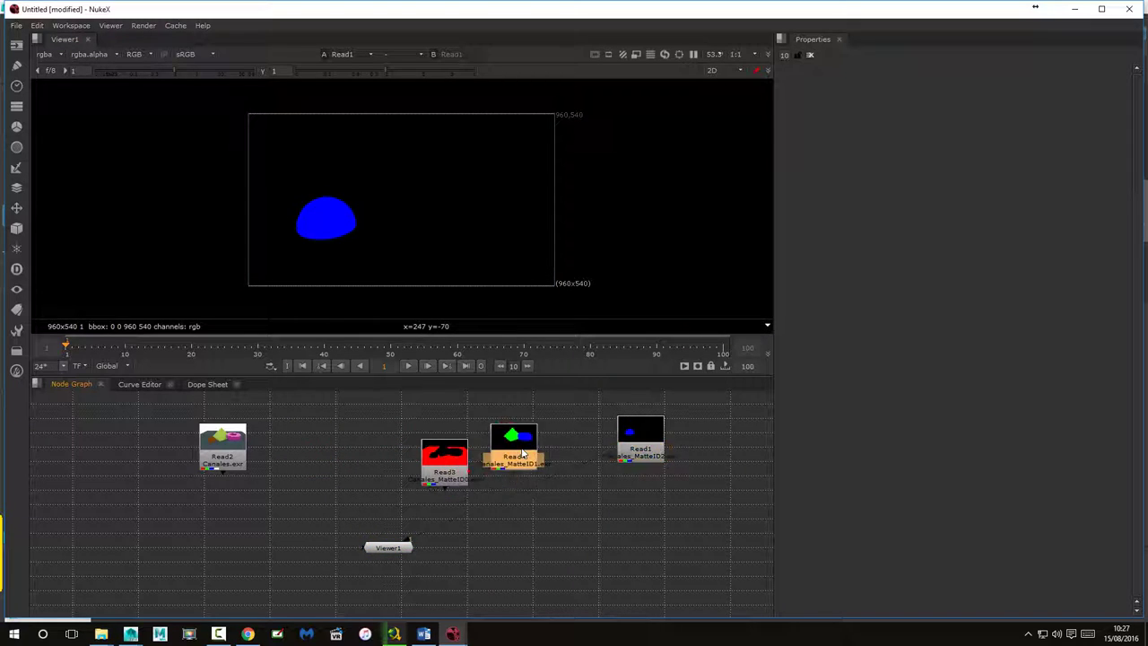
left_click_drag(432, 469, 353, 446)
key("1")
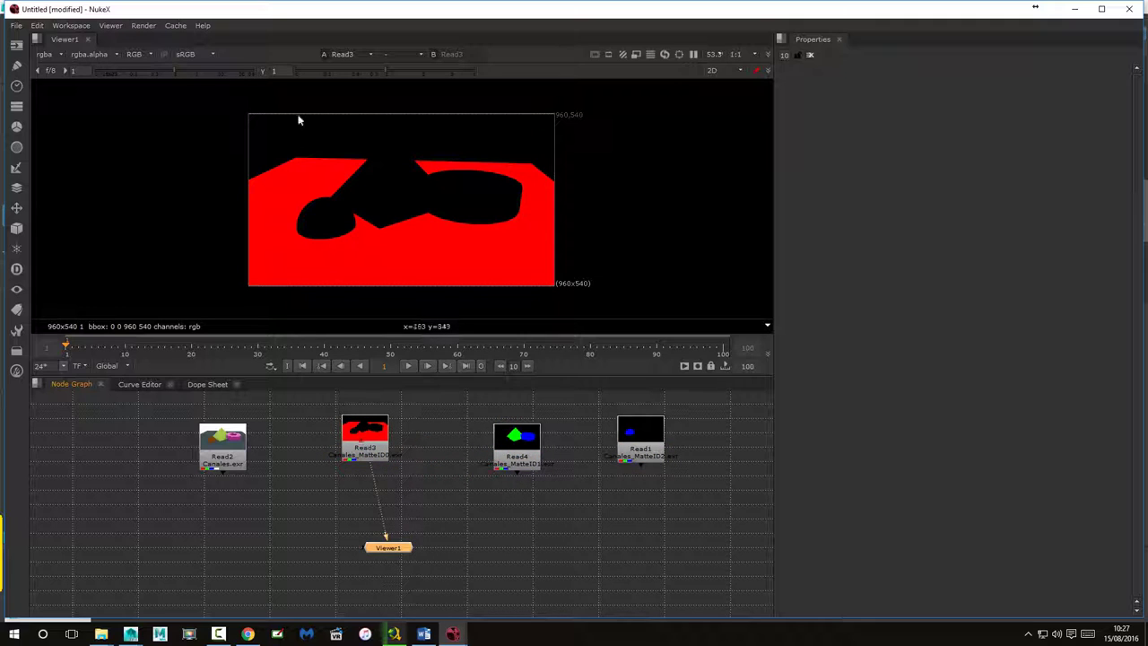
left_click_drag(534, 442, 485, 442)
key("1")
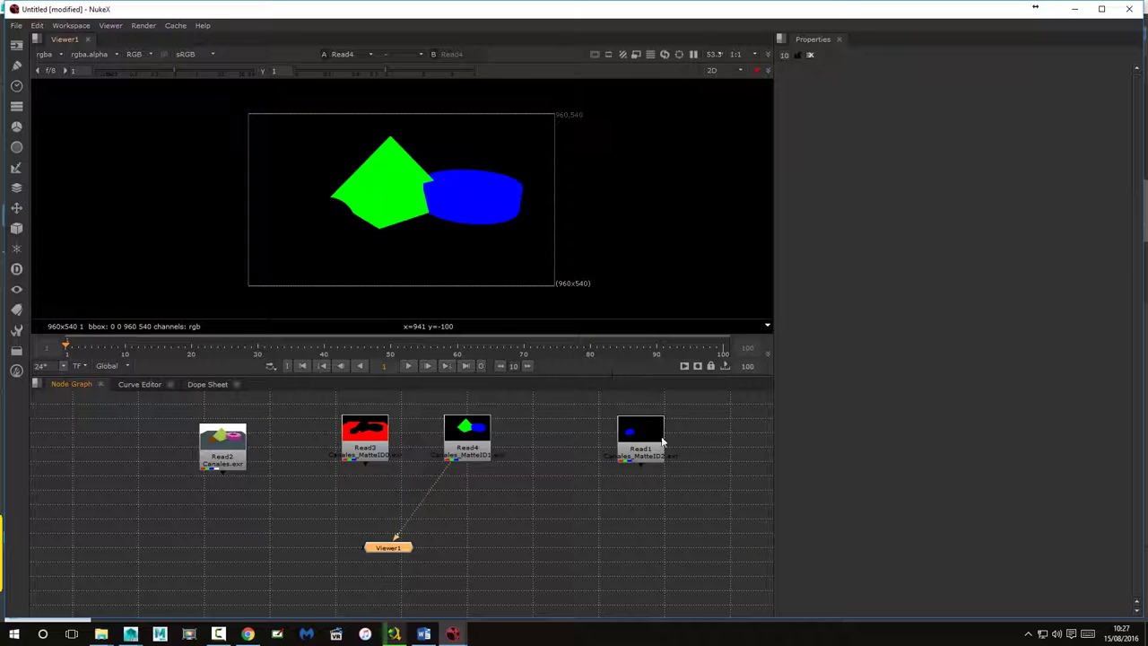
left_click_drag(659, 440, 589, 440)
key("1")
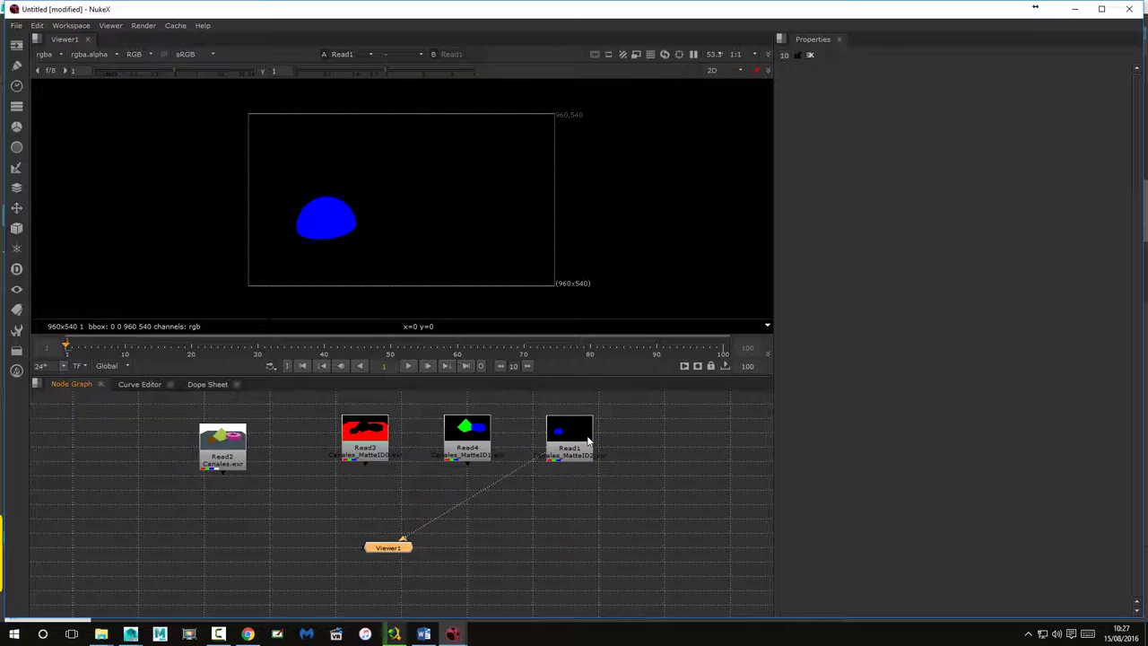
Step: Compare Read3's red matte and Read4's green-and-blue matte in the viewer
left_click(363, 439)
key("1")
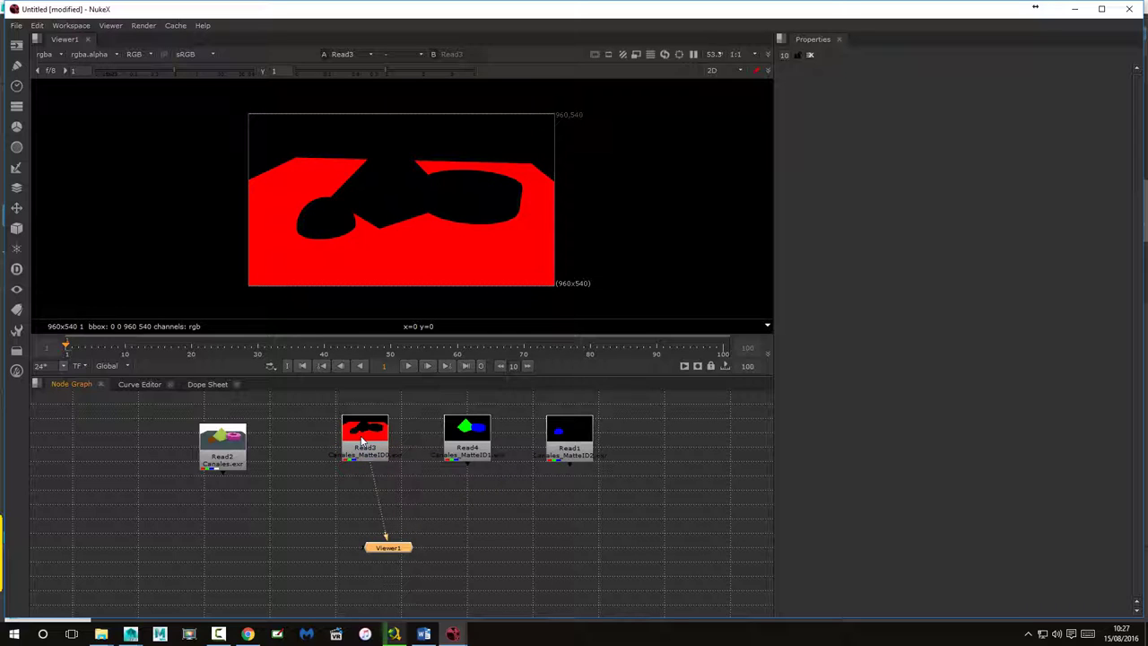
left_click(484, 439)
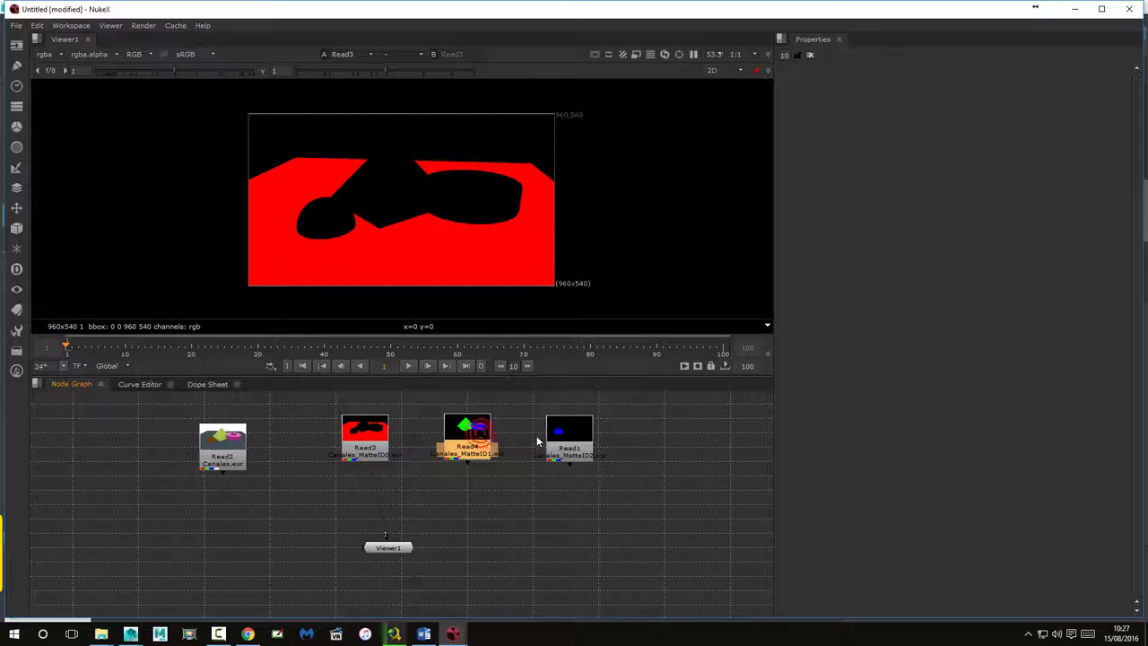
left_click(573, 437)
left_click(485, 438)
key("1")
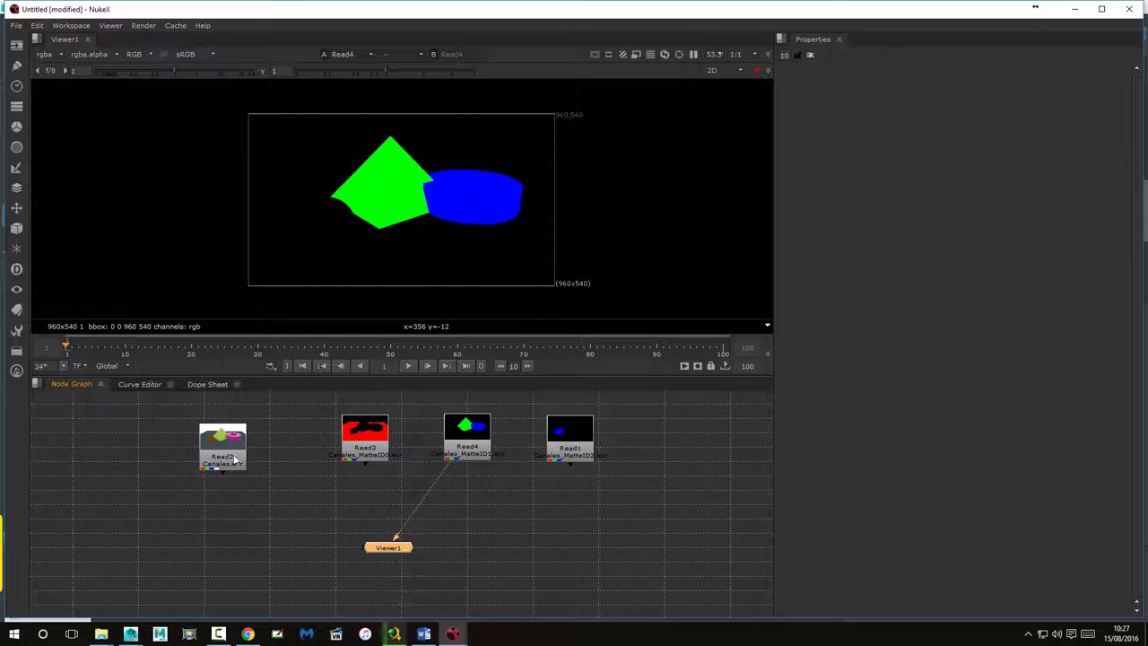
Step: Align Read2, Read3, Read4 and Read1 in one row with Viewer1 below
left_click_drag(234, 460, 262, 443)
left_click_drag(388, 549, 387, 577)
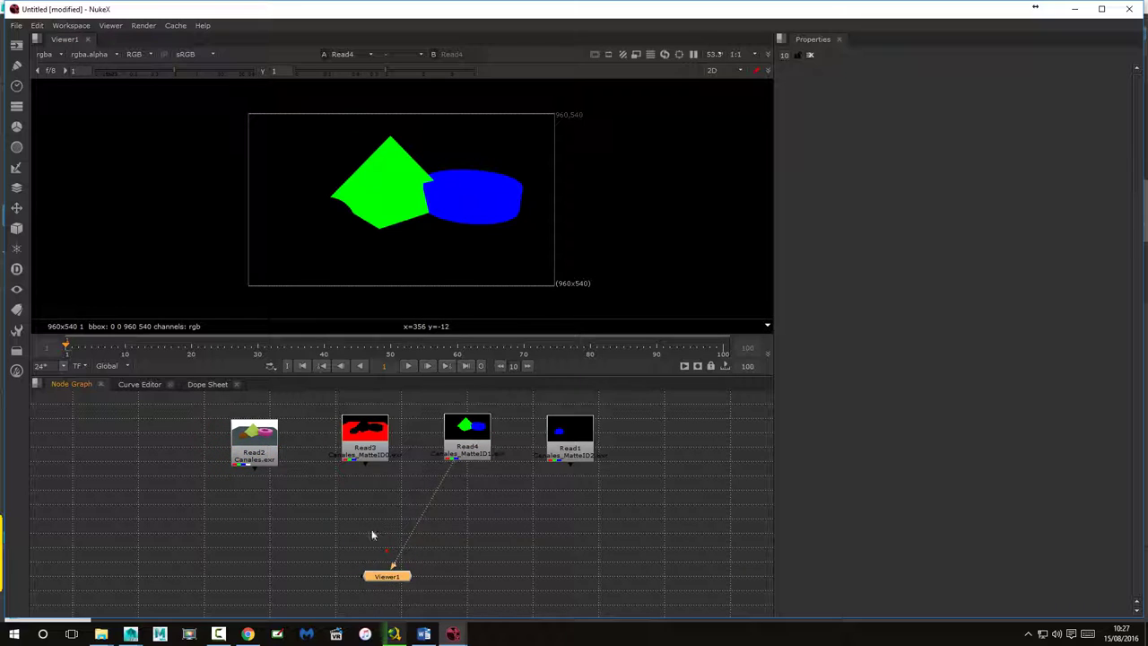
left_click_drag(363, 431, 361, 440)
left_click_drag(461, 427, 460, 437)
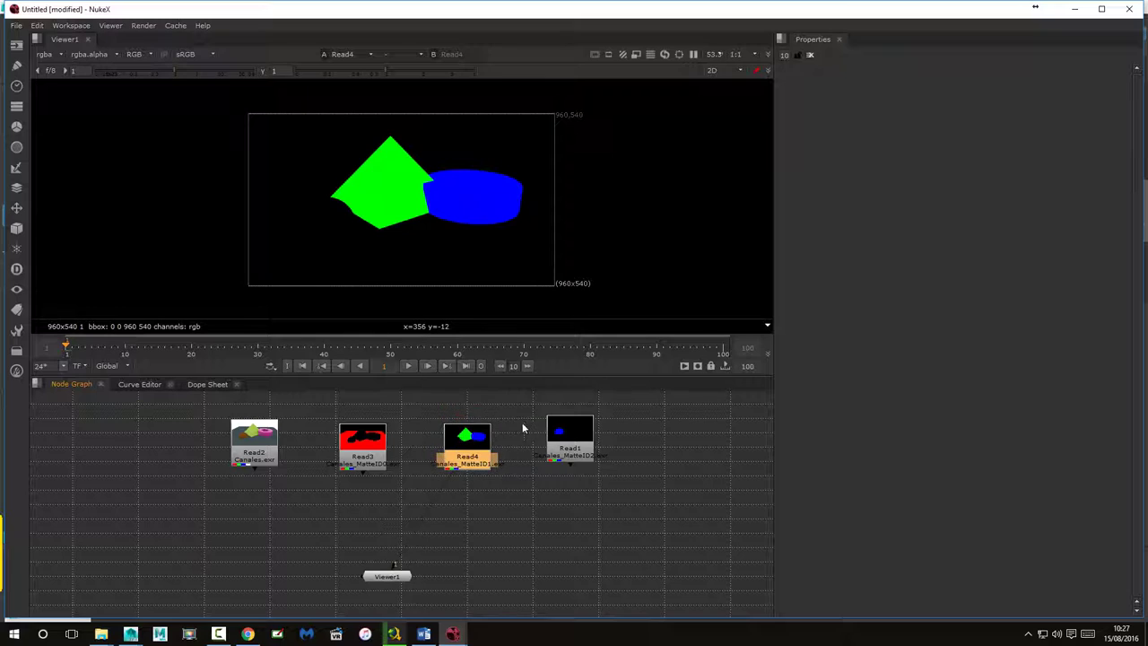
left_click_drag(565, 429, 566, 438)
left_click(598, 527)
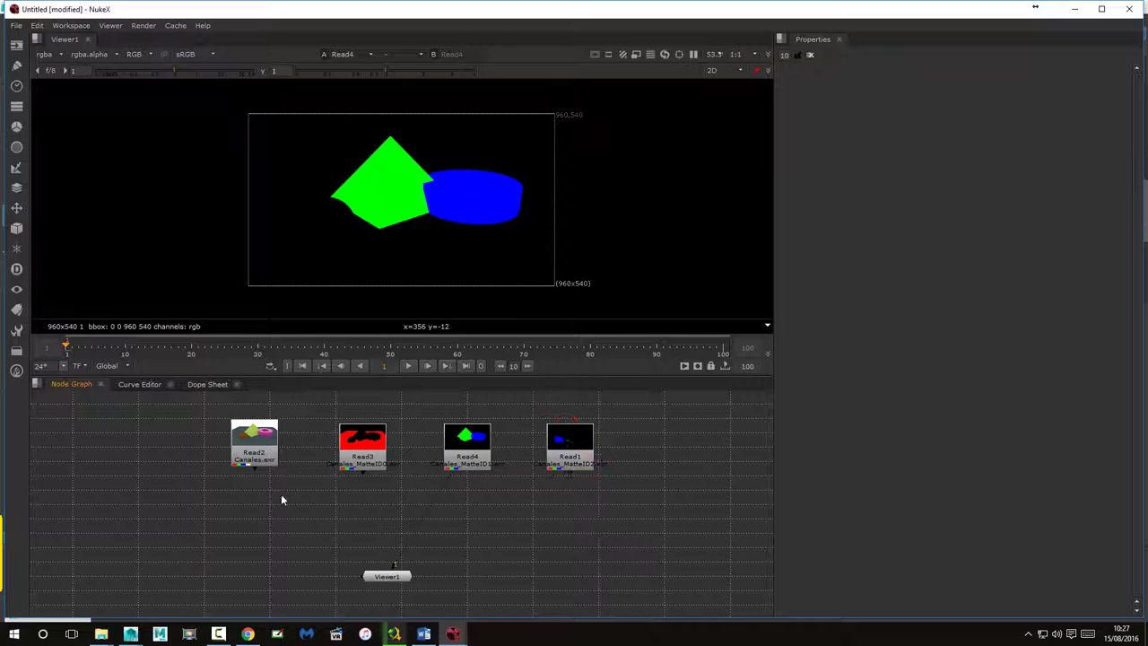
left_click(266, 450)
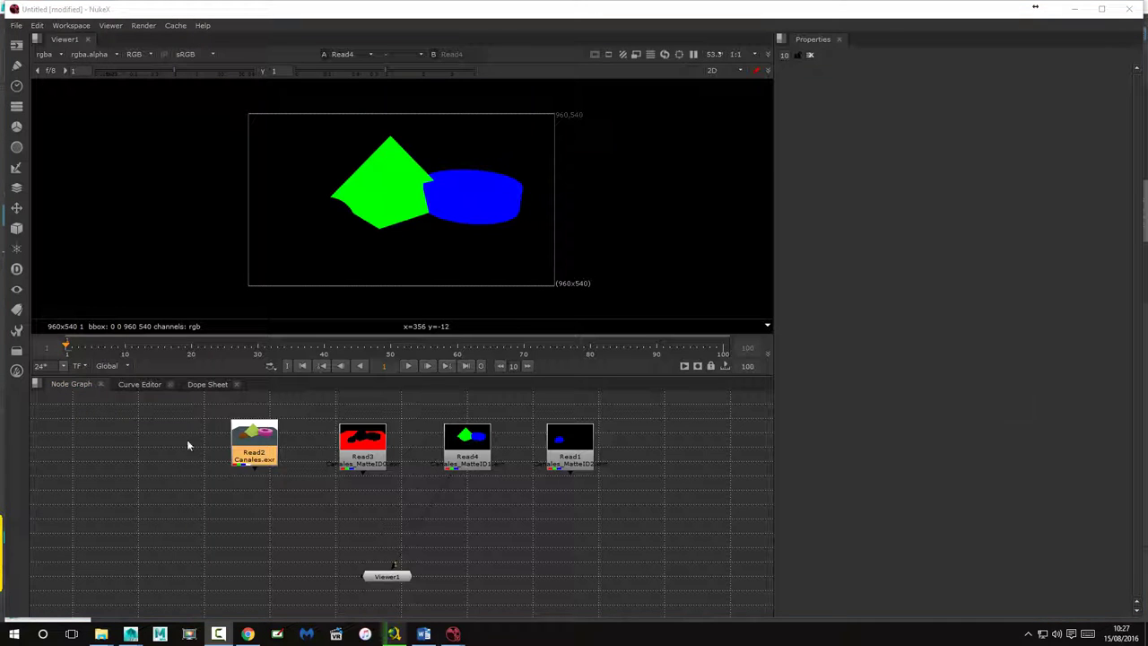
Step: Add a ColorCorrect node under the Canales.exr Read2 and view its output
left_click_drag(235, 440, 225, 430)
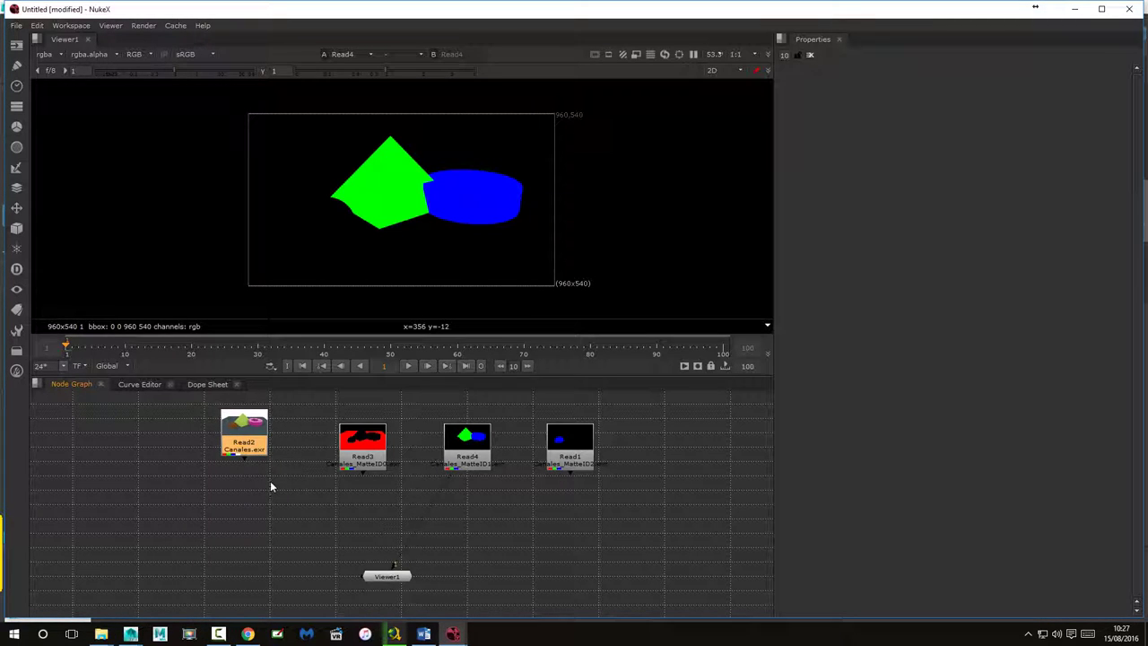
key("Tab")
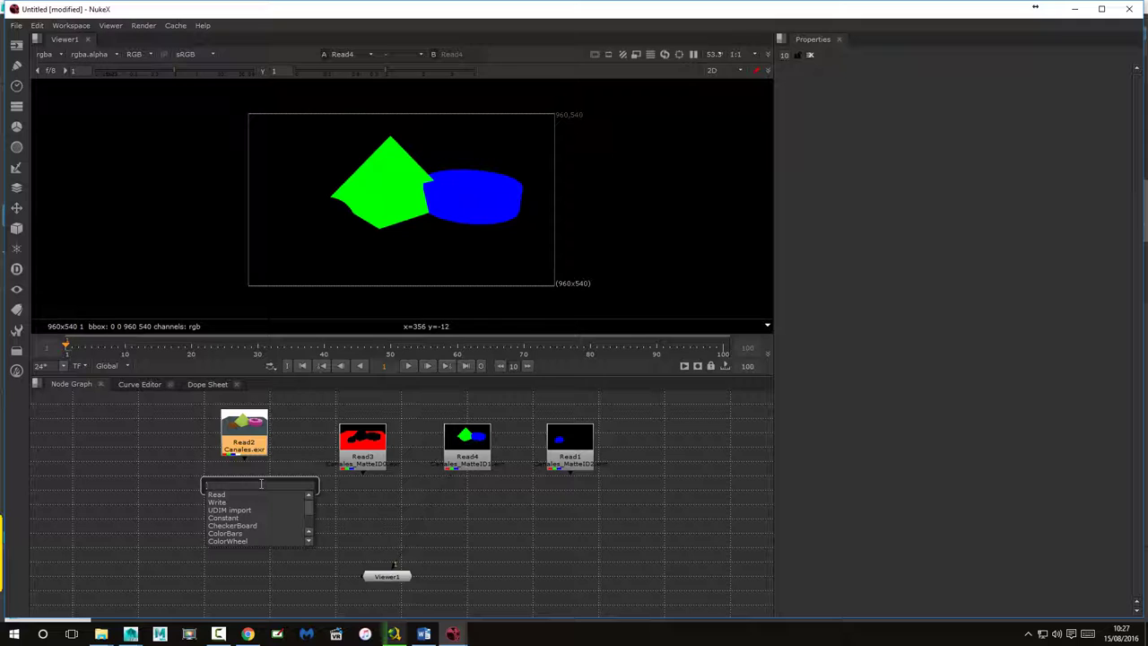
type("co")
type("o")
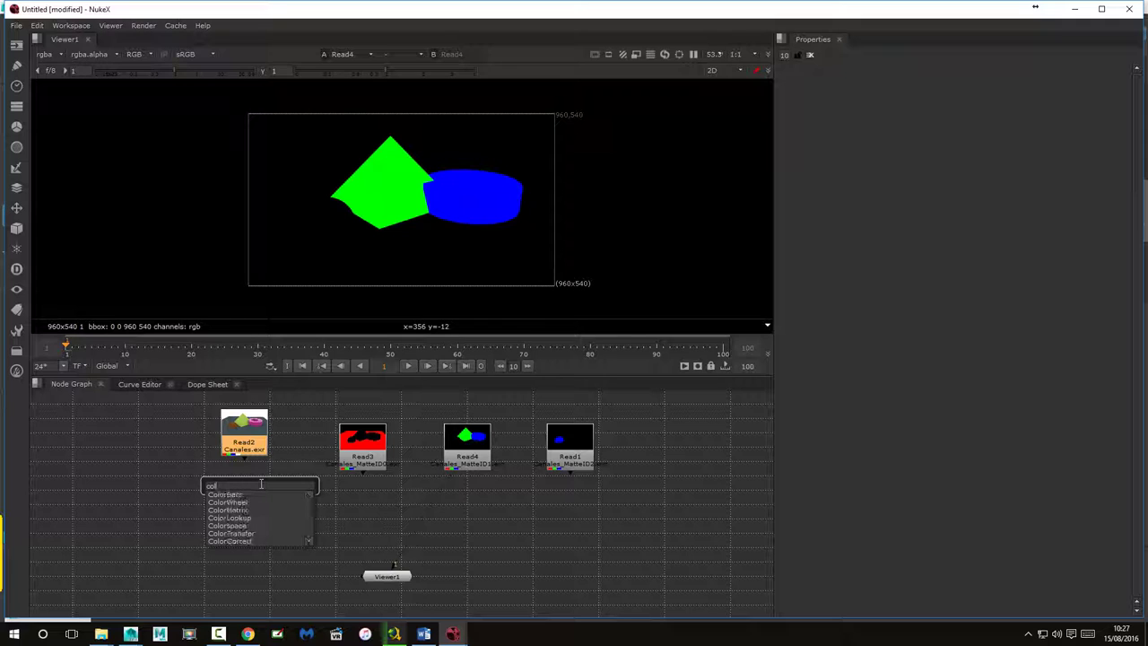
left_click(218, 541)
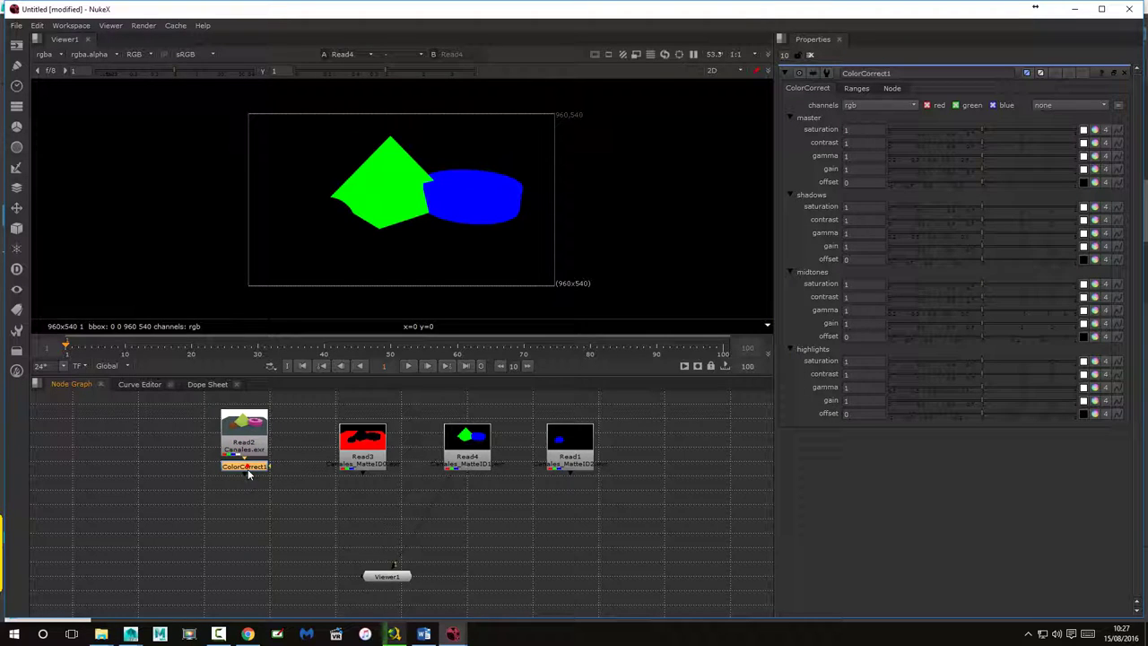
key("1")
left_click_drag(247, 475, 255, 508)
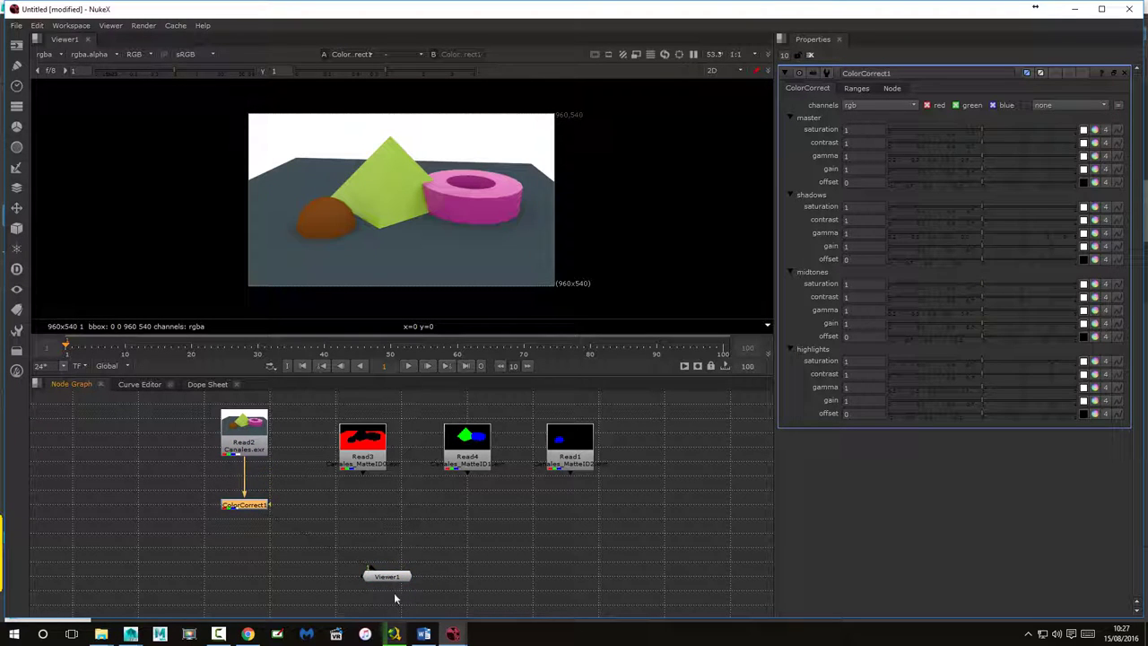
Step: Connect ColorCorrect1's mask input to the Read3 matte
left_click_drag(354, 442, 346, 432)
left_click(259, 508)
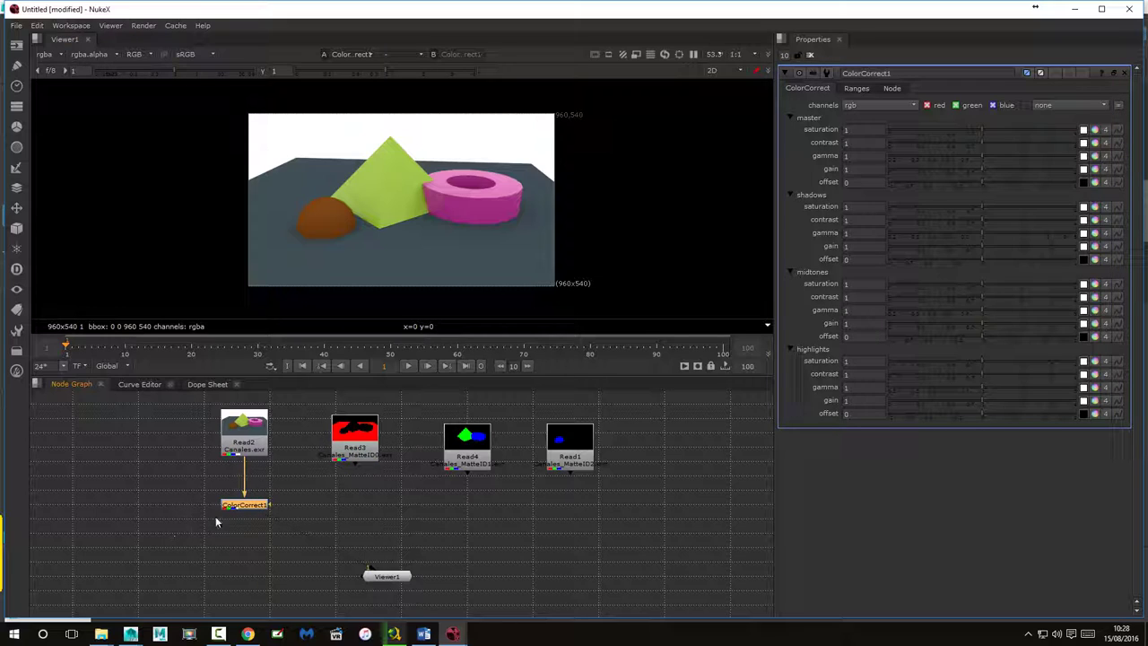
left_click_drag(246, 506, 244, 486)
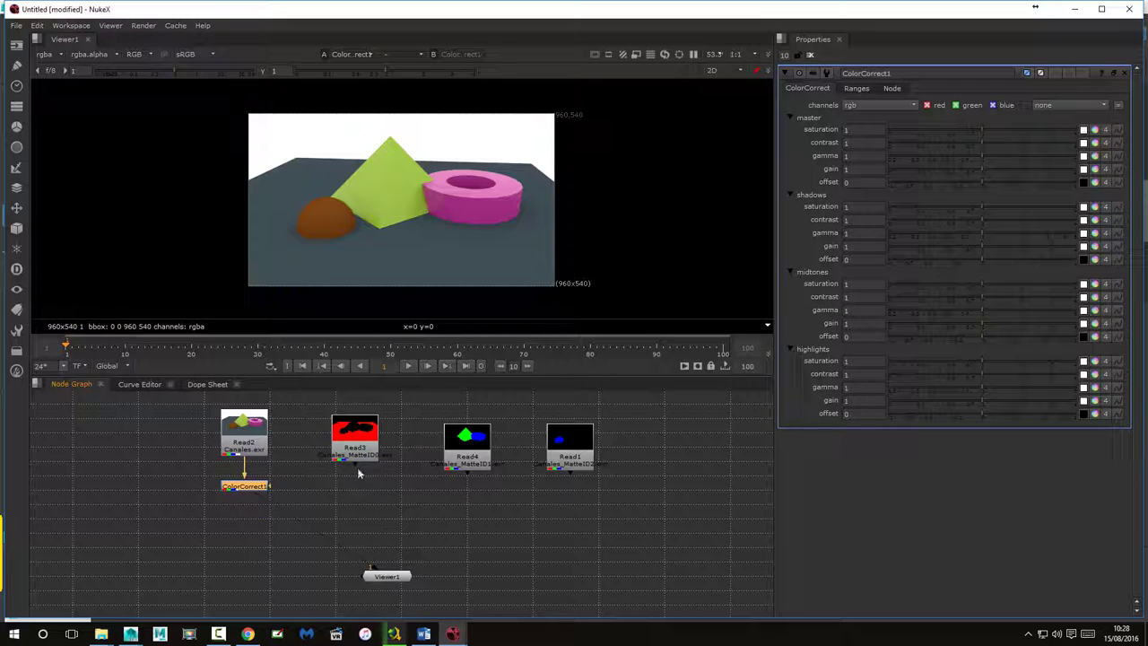
left_click_drag(275, 489, 355, 442)
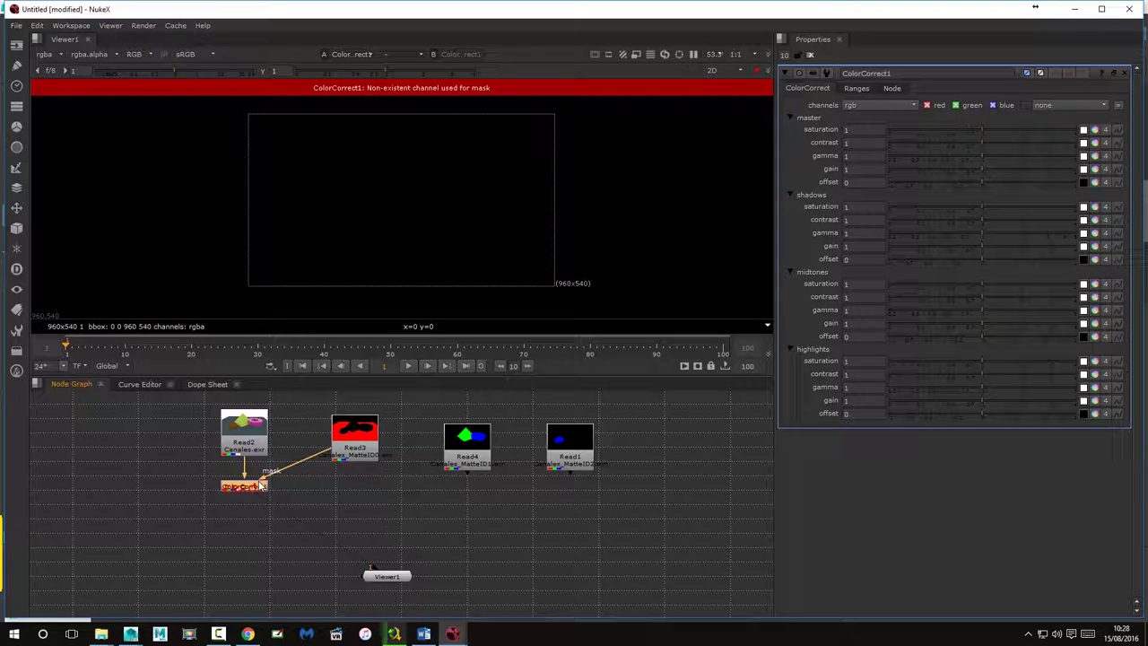
Step: Set ColorCorrect1's mask channel to rgba.red in the Ranges tab
left_click_drag(254, 493, 280, 511)
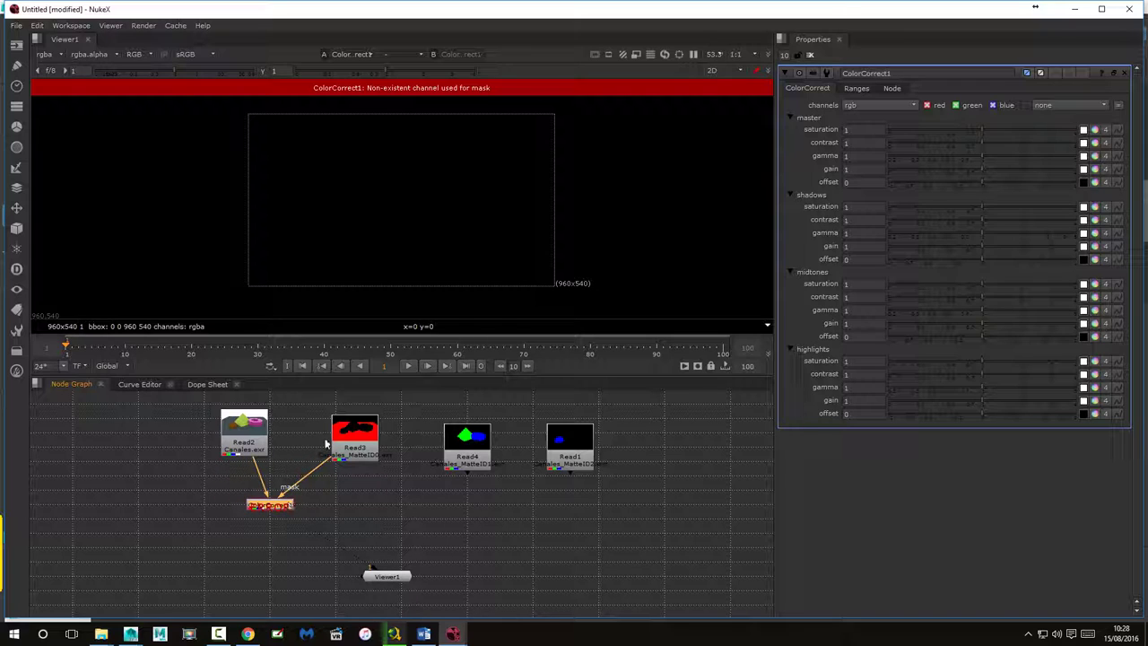
left_click(857, 89)
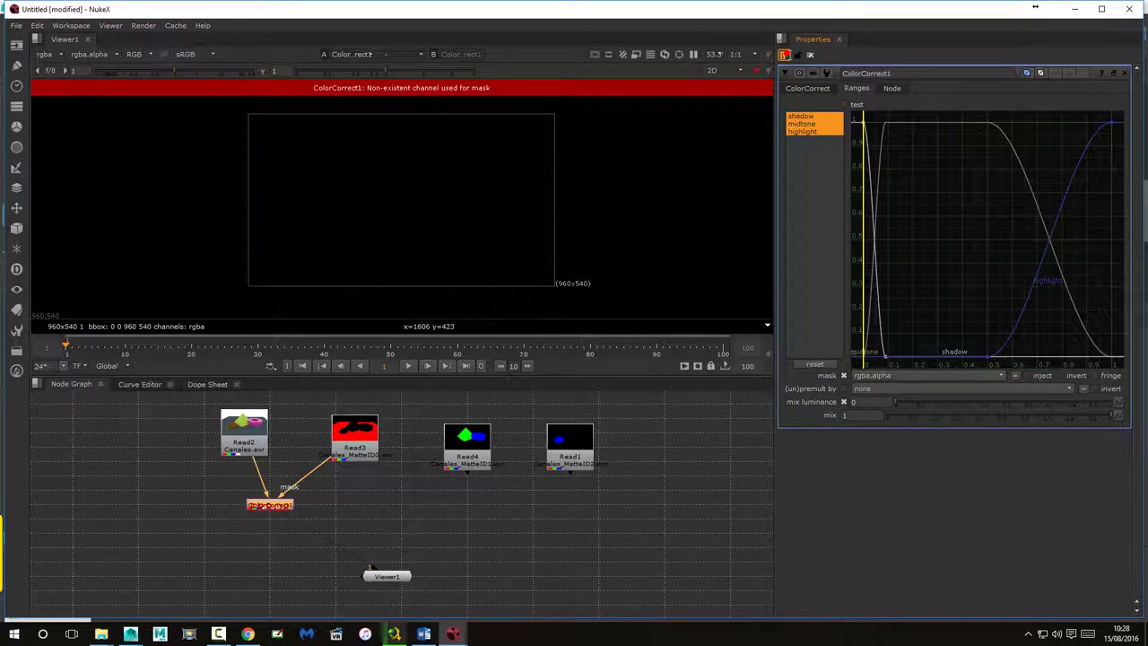
left_click(875, 377)
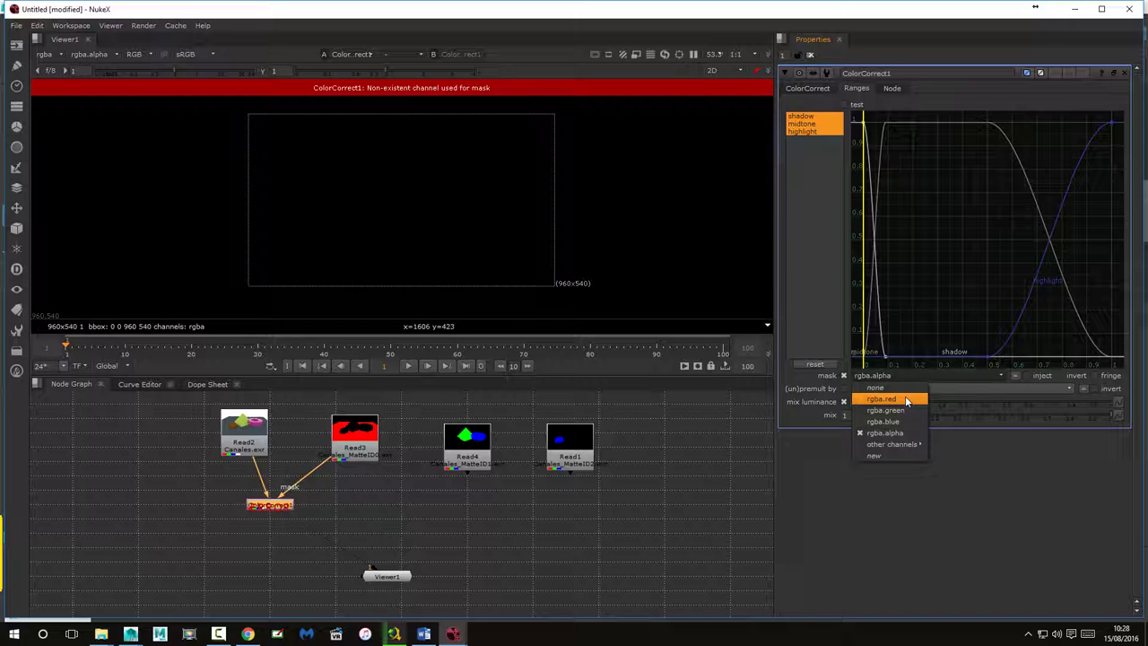
left_click(882, 399)
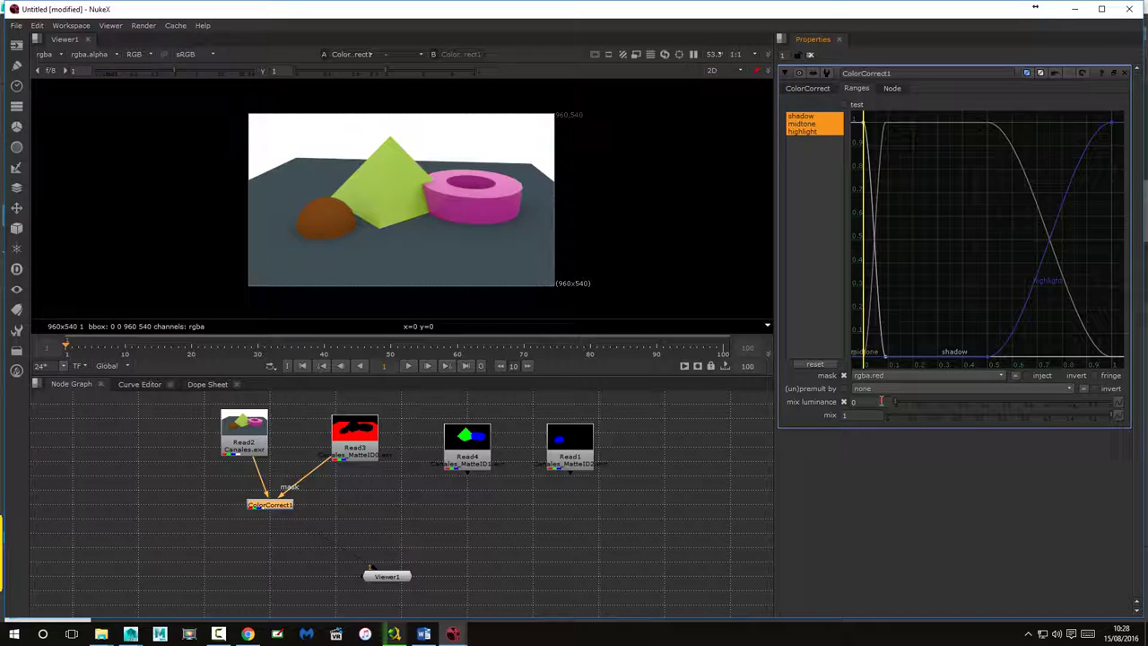
left_click_drag(276, 509, 270, 504)
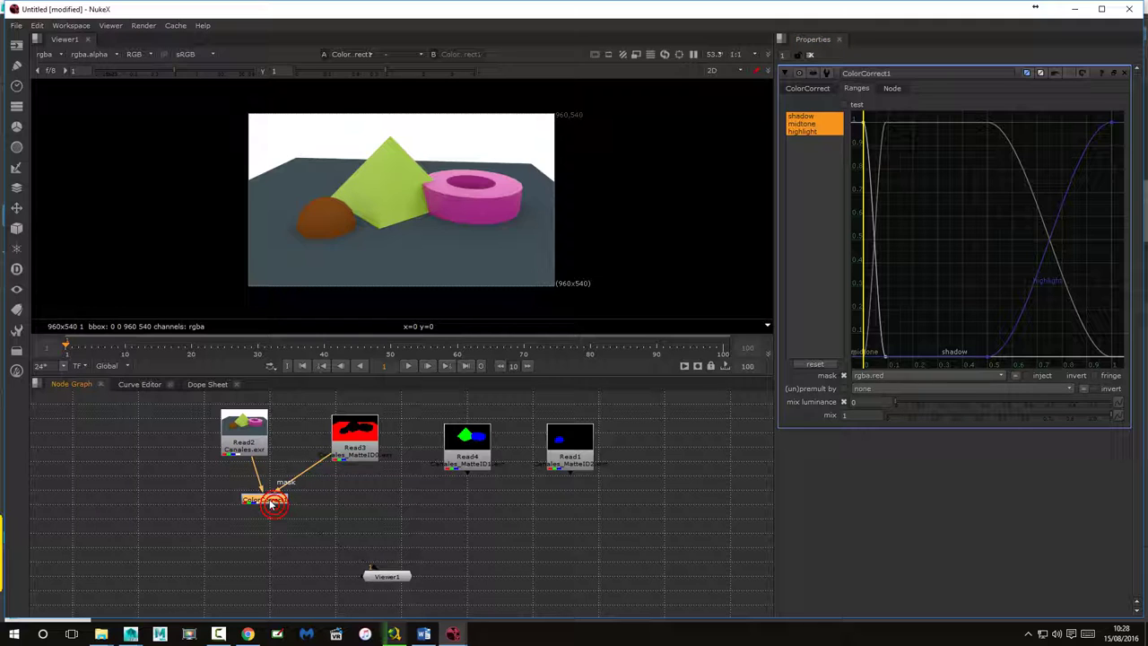
Step: Test the master gain, then reconnect the mask from Read3 to Read4
left_click(808, 87)
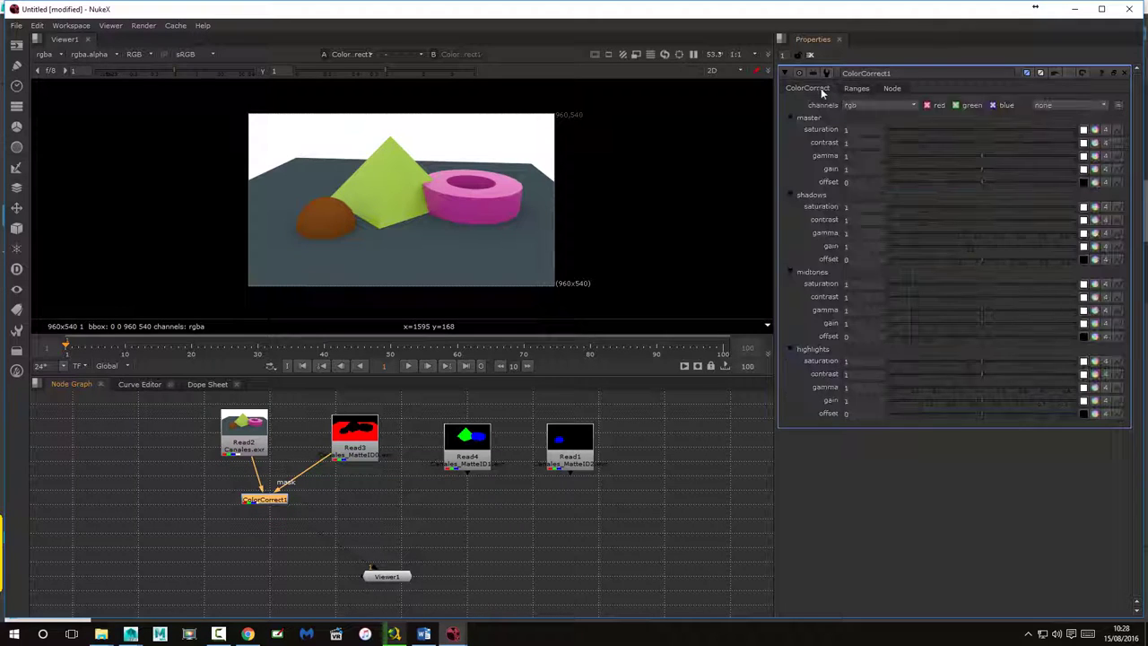
mouse_move(982, 168)
left_mouse_down()
mouse_move(1068, 171)
mouse_move(937, 178)
mouse_move(1053, 173)
mouse_move(982, 172)
left_mouse_up()
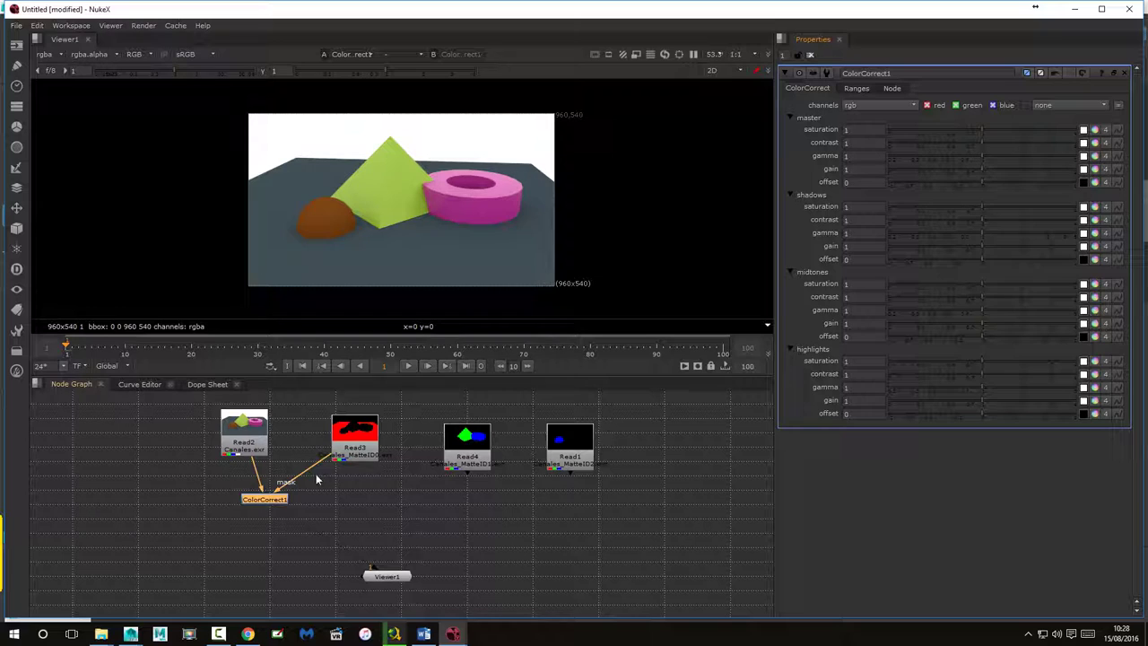
mouse_move(316, 480)
left_mouse_down()
mouse_move(470, 449)
mouse_move(473, 477)
left_mouse_up()
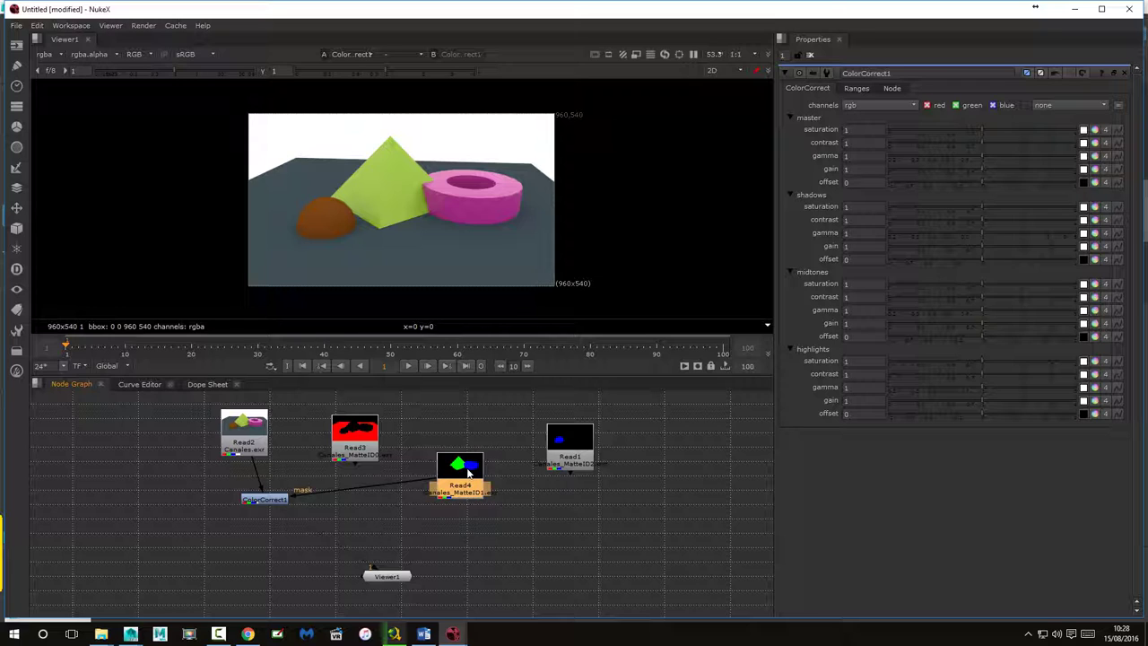
Step: Mask ColorCorrect1 with Read4's rgba.green channel and lower master gain to darken the pyramid
left_click(267, 506)
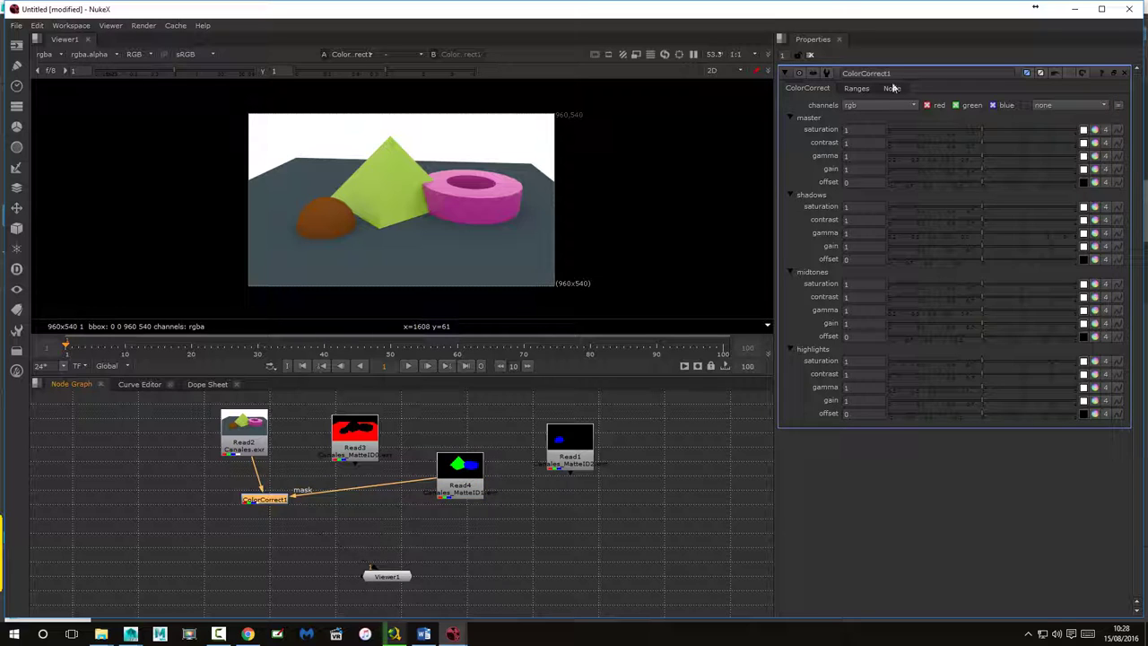
left_click(857, 87)
left_click(867, 376)
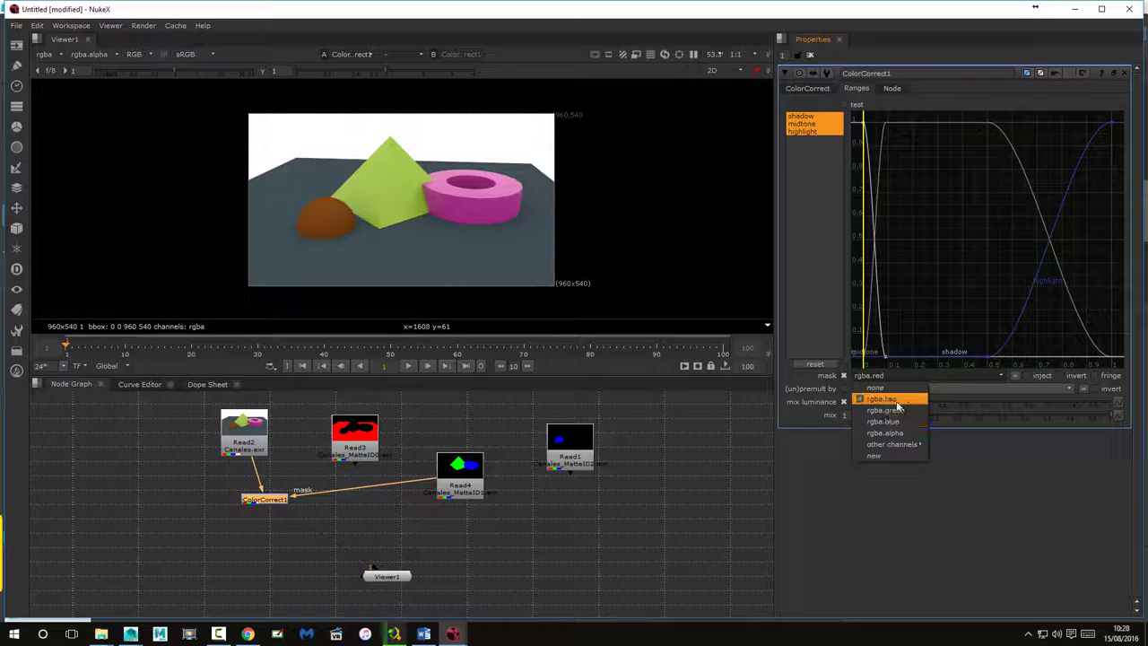
left_click(900, 399)
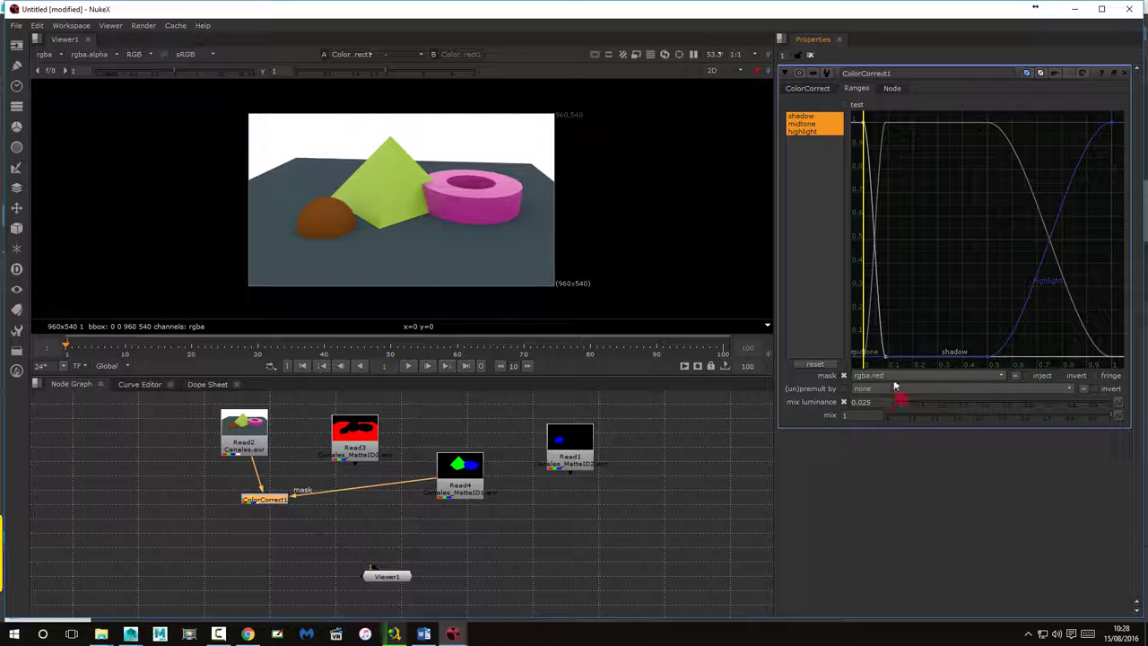
left_click(901, 399)
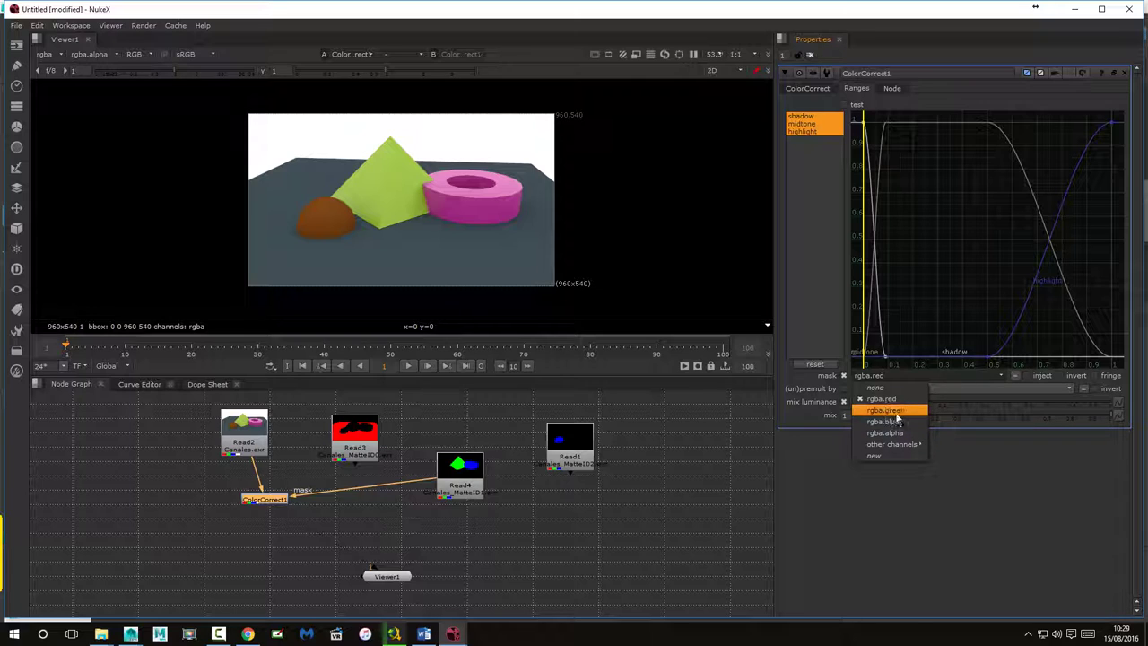
left_click(908, 413)
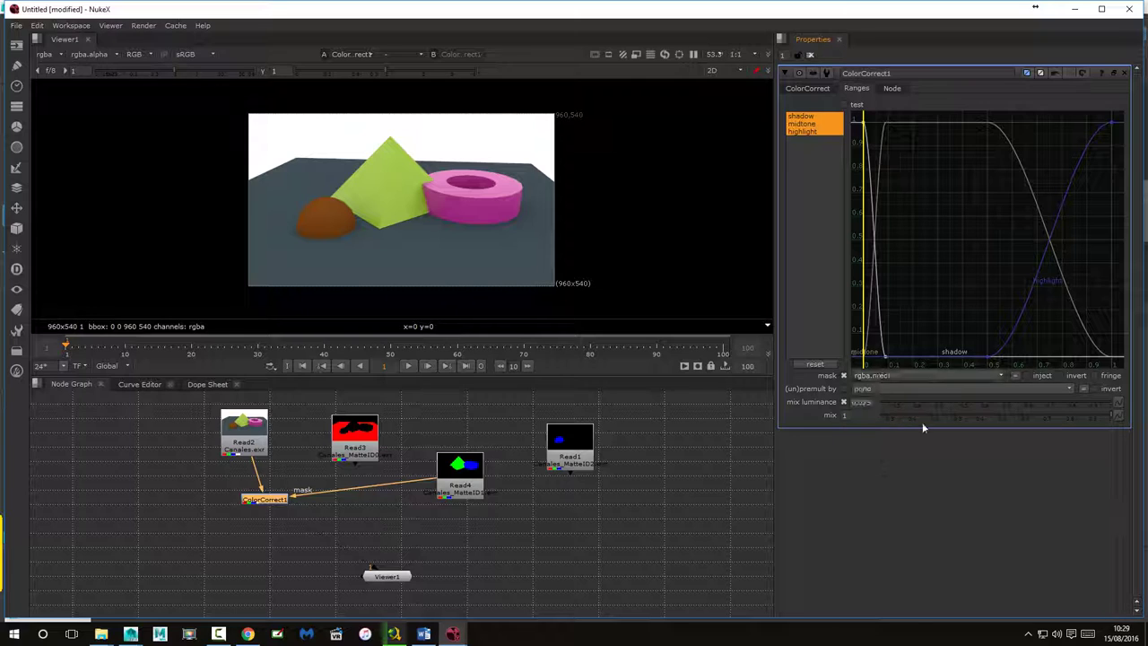
left_click_drag(471, 472, 467, 473)
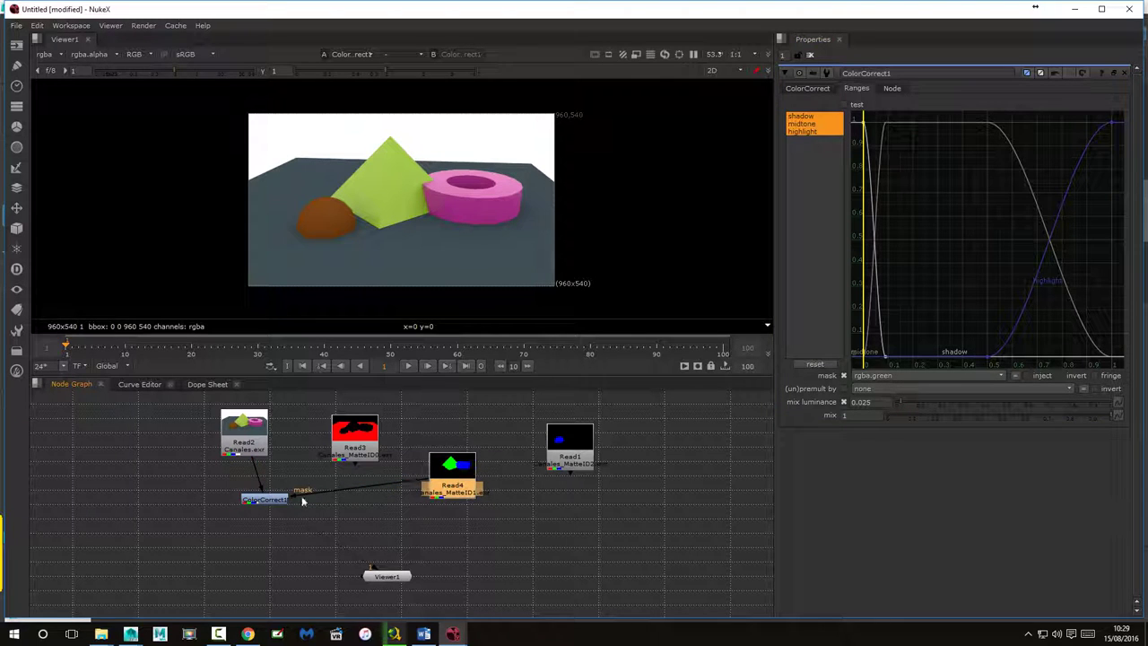
left_click(273, 499)
left_click(814, 91)
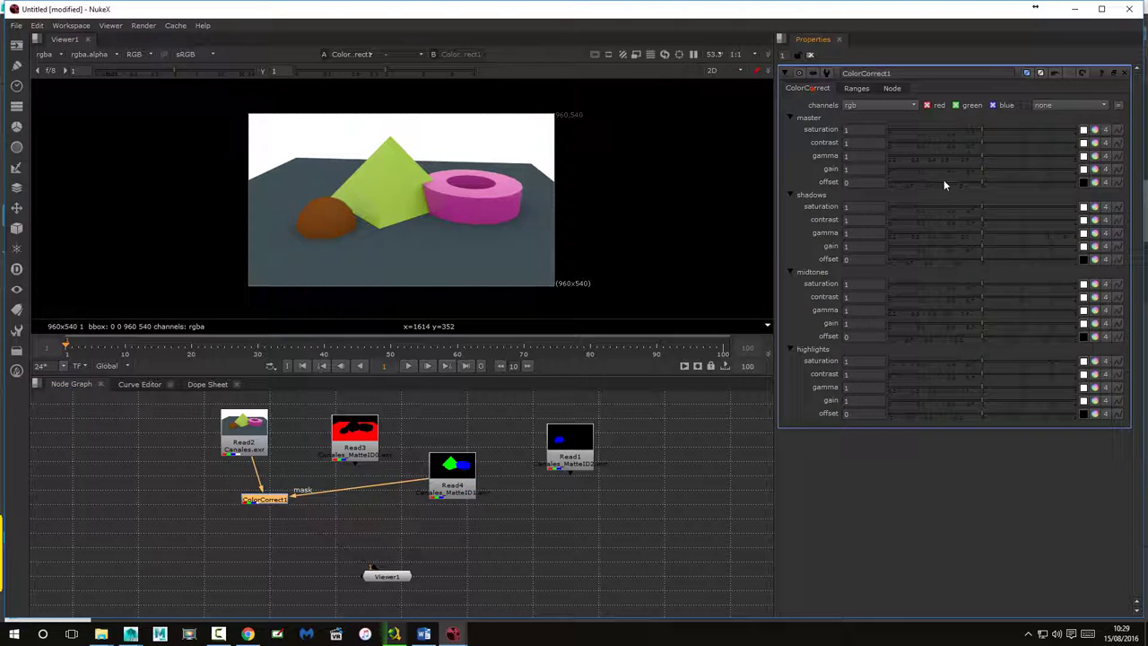
mouse_move(981, 169)
left_mouse_down()
mouse_move(1039, 169)
mouse_move(940, 177)
mouse_move(980, 181)
left_mouse_up()
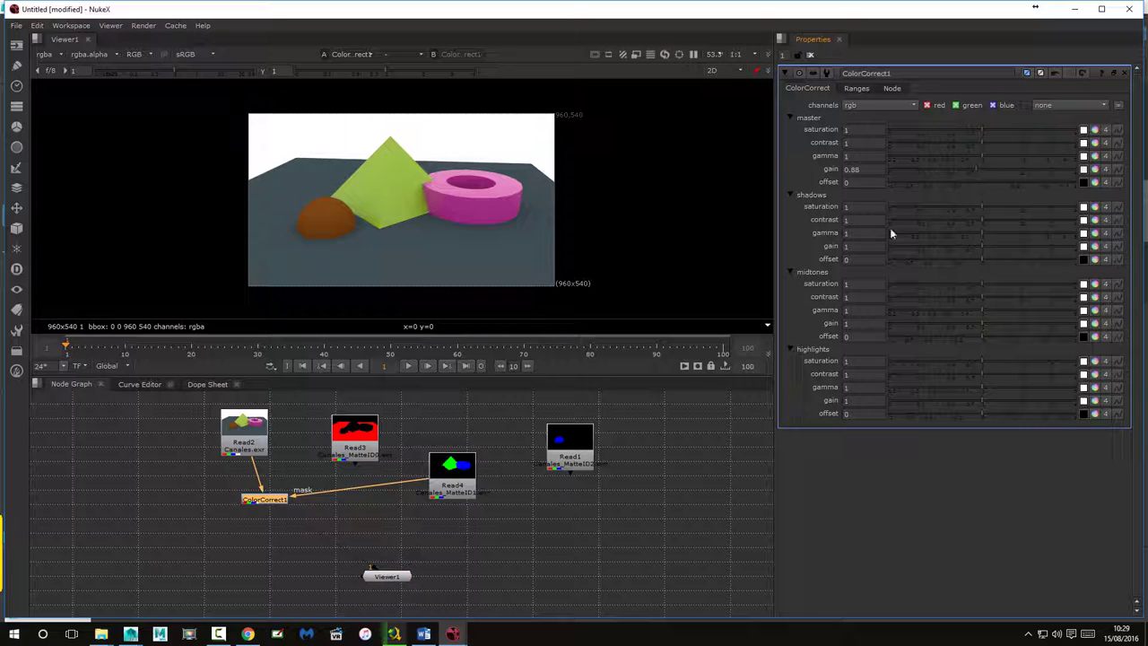
Step: Switch the mask to rgba.blue and raise master gain to 1.48 to brighten the pink torus
left_click(863, 88)
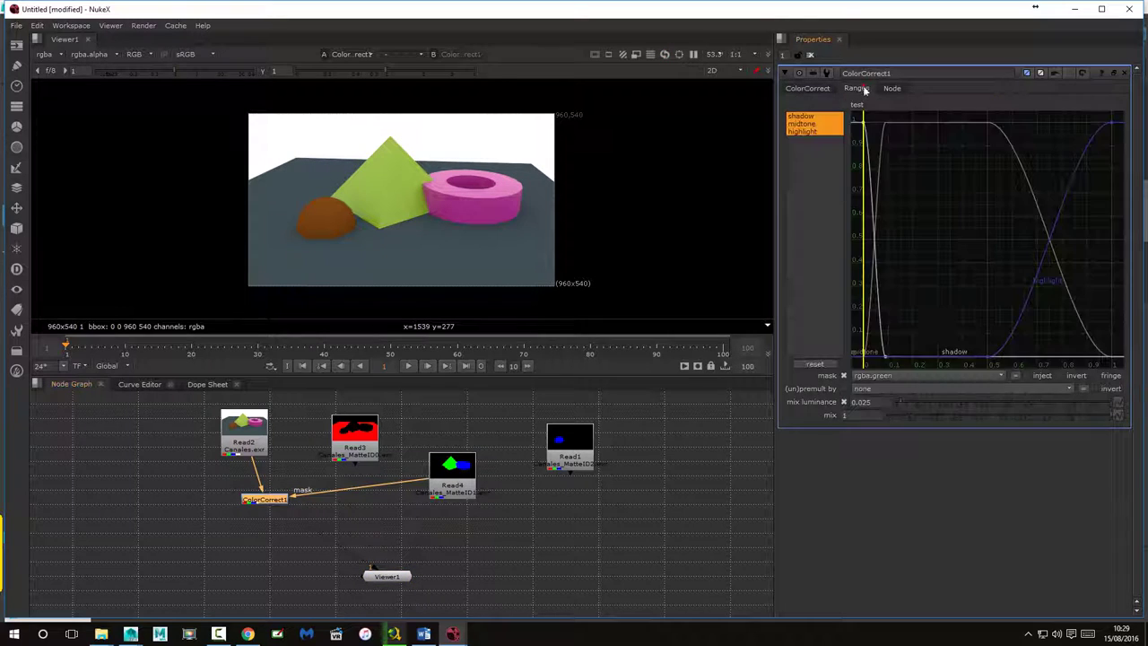
left_click(884, 375)
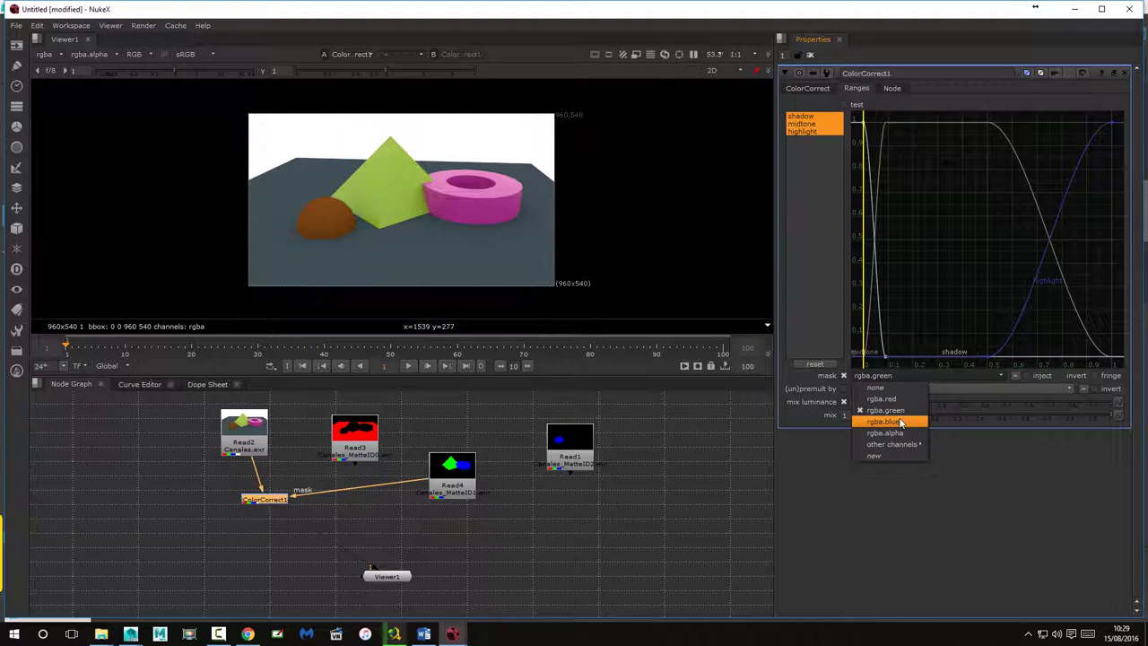
left_click(880, 418)
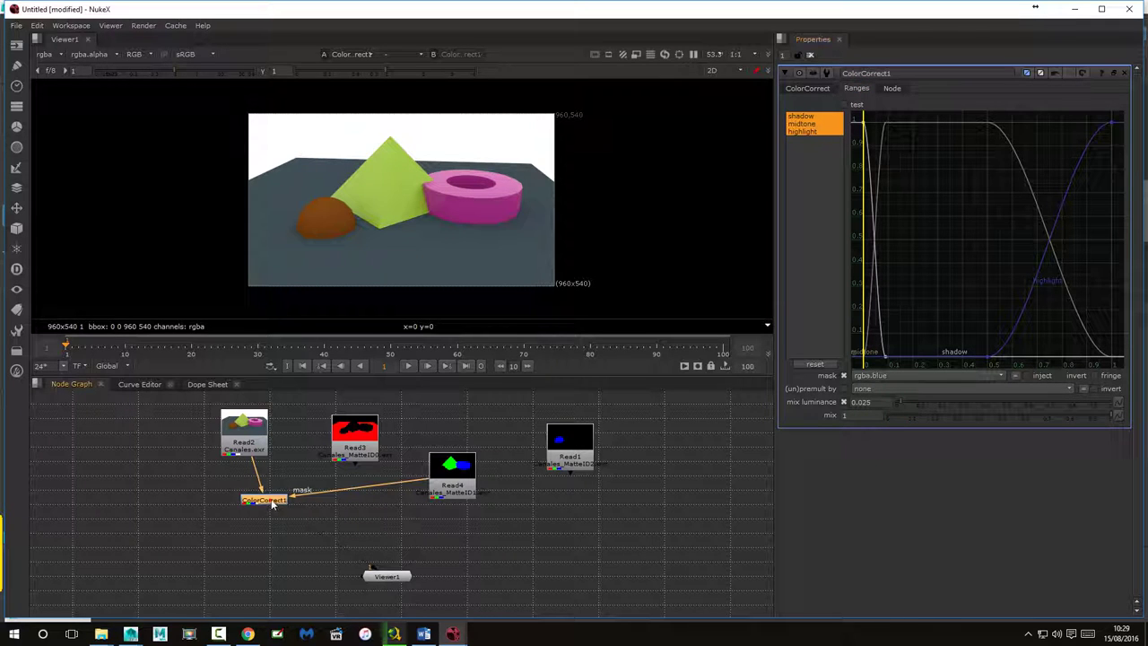
left_click(808, 88)
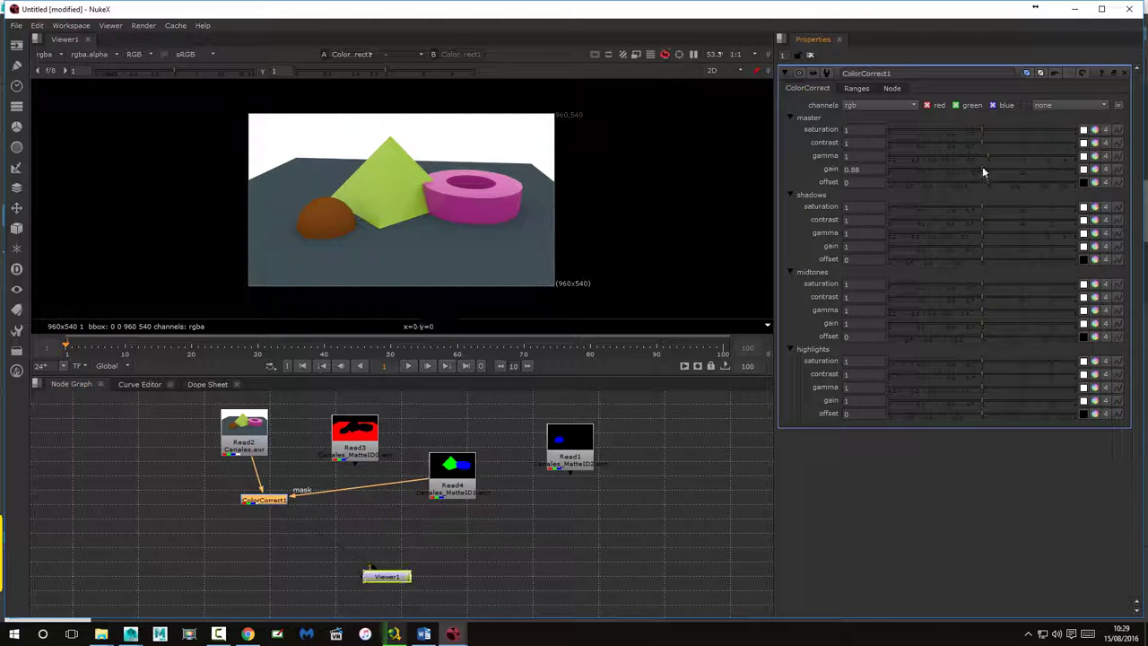
mouse_move(983, 167)
left_mouse_down()
mouse_move(944, 165)
mouse_move(1058, 167)
mouse_move(988, 165)
mouse_move(1000, 168)
left_mouse_up()
Step: Move ColorCorrect1's mask input from Read4 to Read1's matte and set master gain to 1.24
left_click_drag(431, 481, 468, 501)
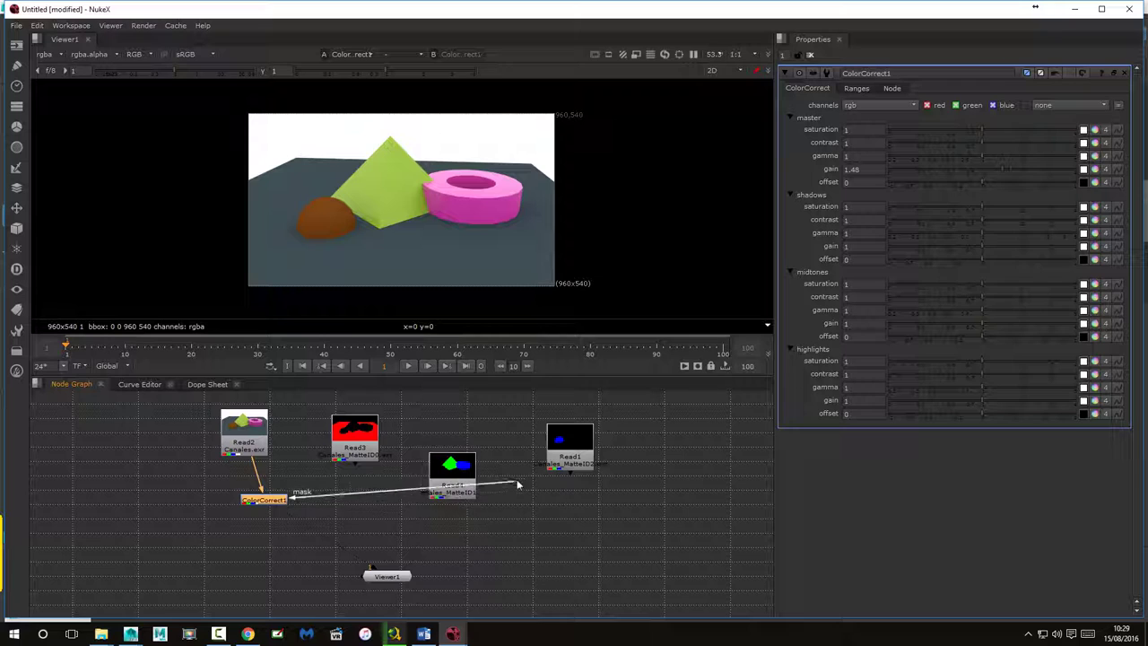
mouse_move(469, 501)
left_mouse_down()
mouse_move(549, 454)
mouse_move(533, 436)
left_mouse_up()
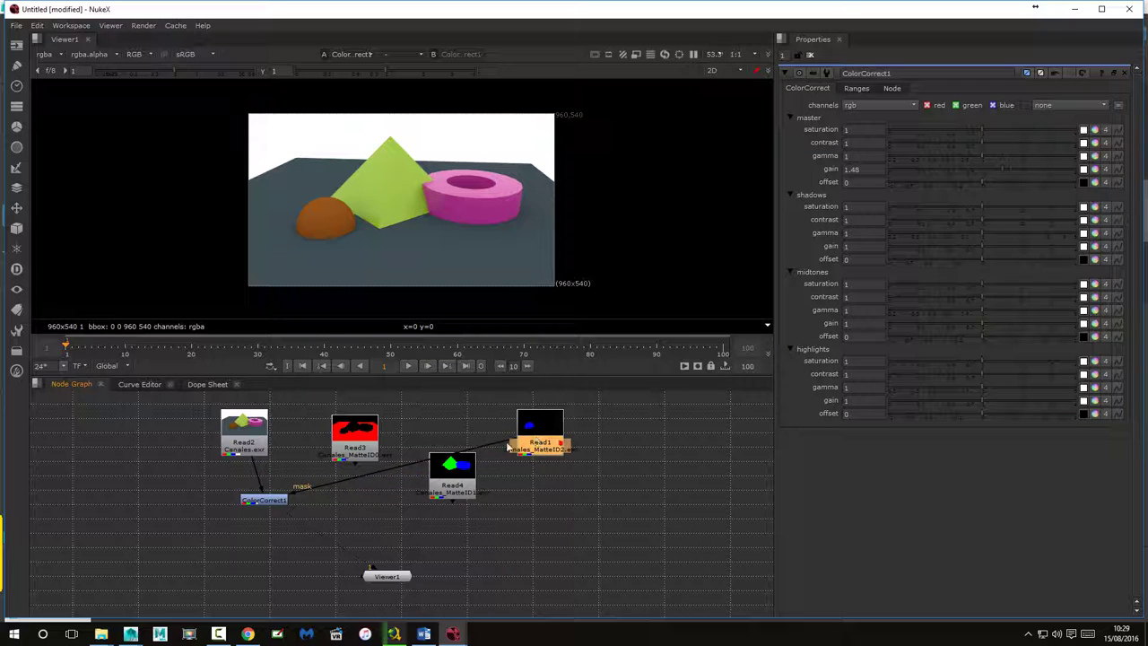
mouse_move(1000, 170)
left_mouse_down()
mouse_move(1017, 171)
mouse_move(936, 171)
mouse_move(994, 168)
left_mouse_up()
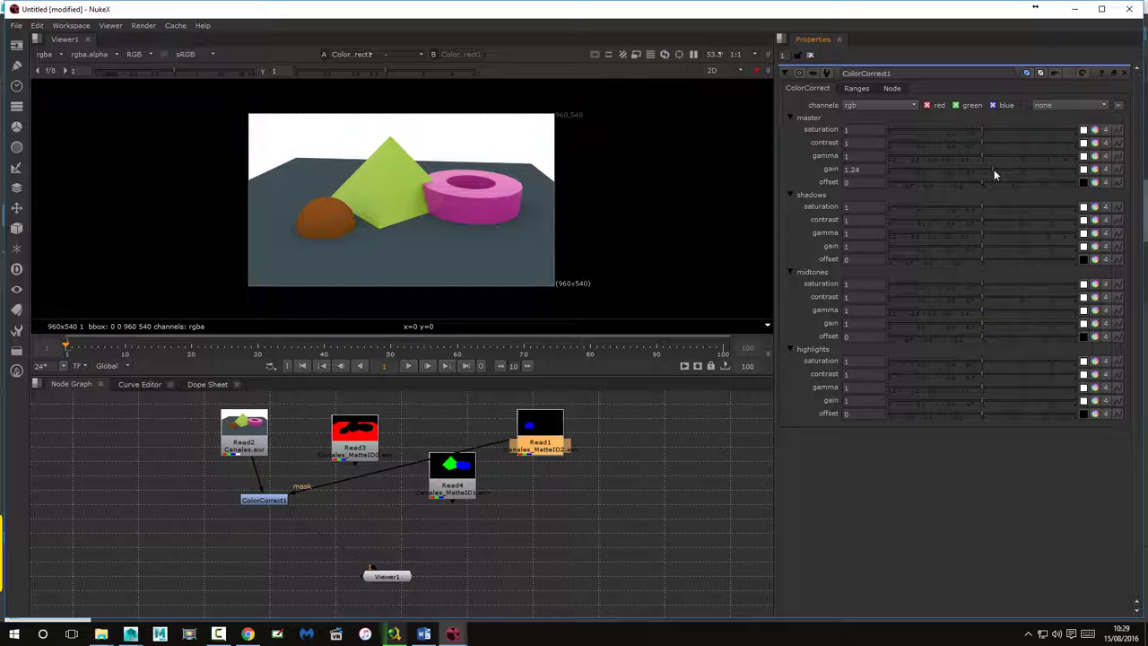